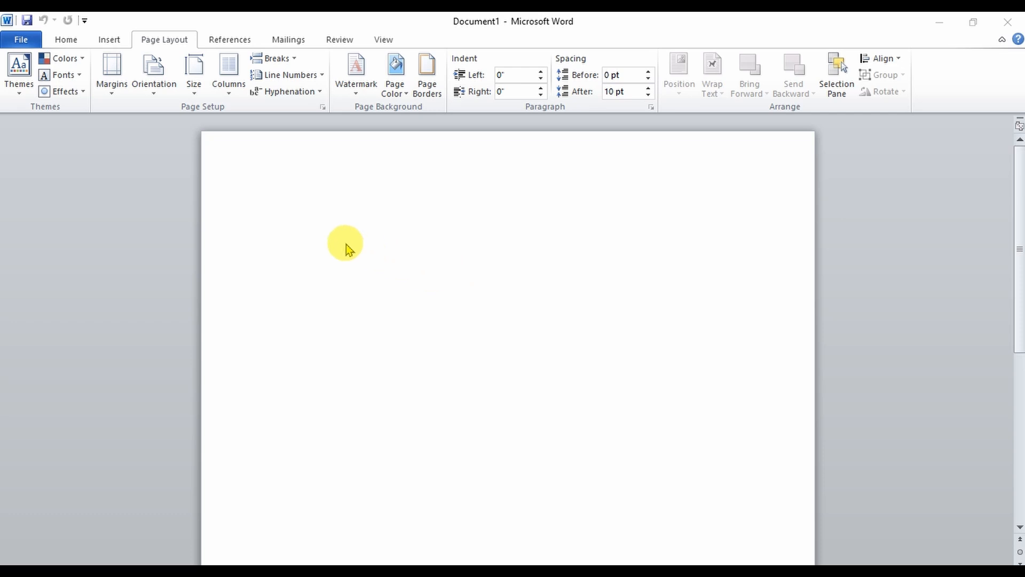
- Change the page orientation to Landscape
click(67, 42)
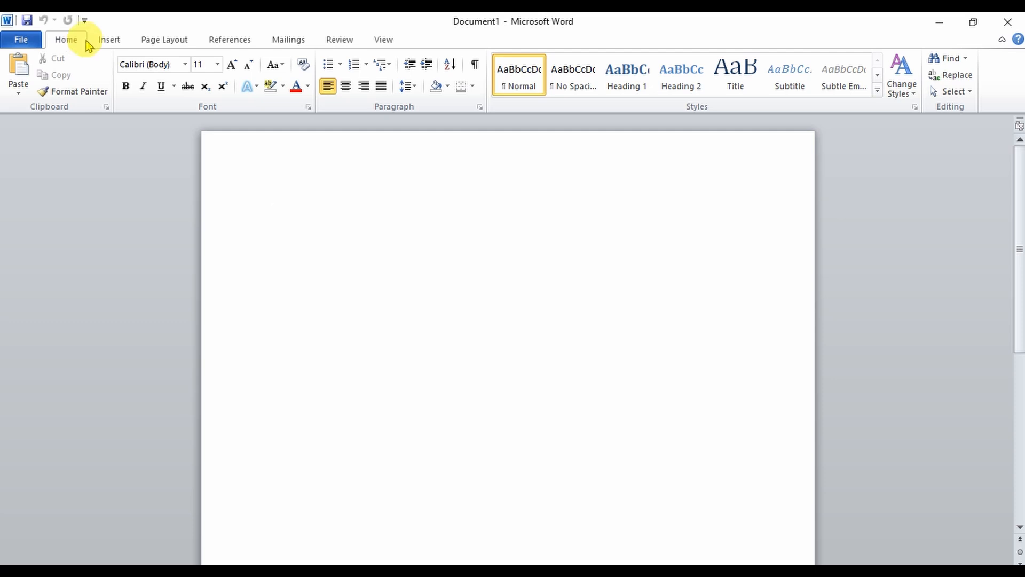
click(165, 40)
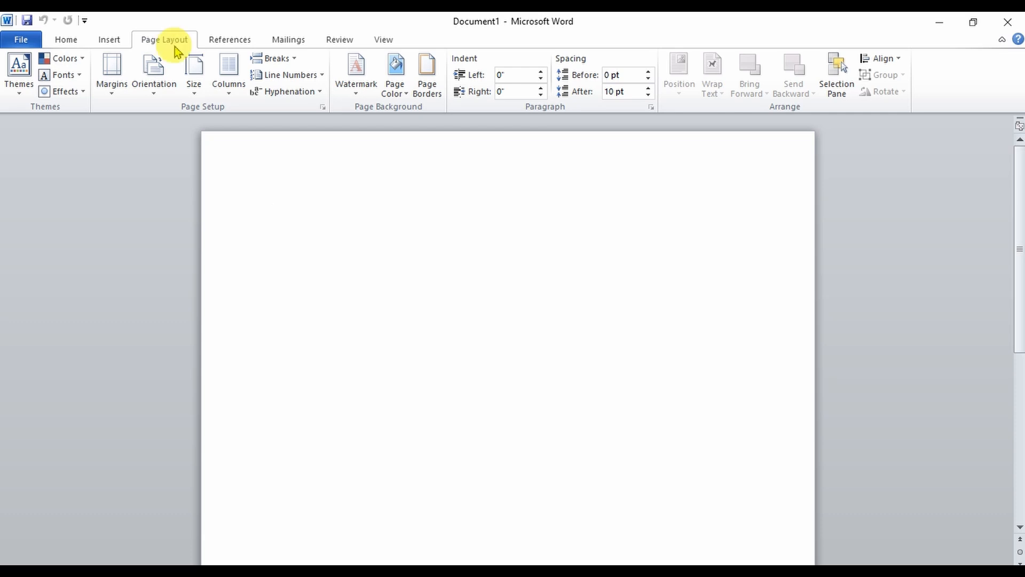
click(155, 88)
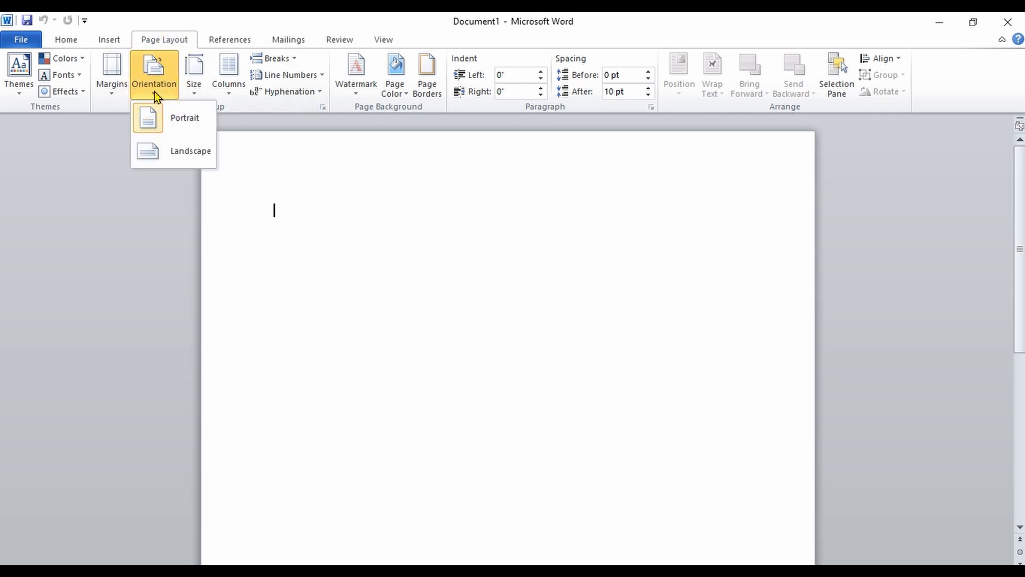
click(178, 152)
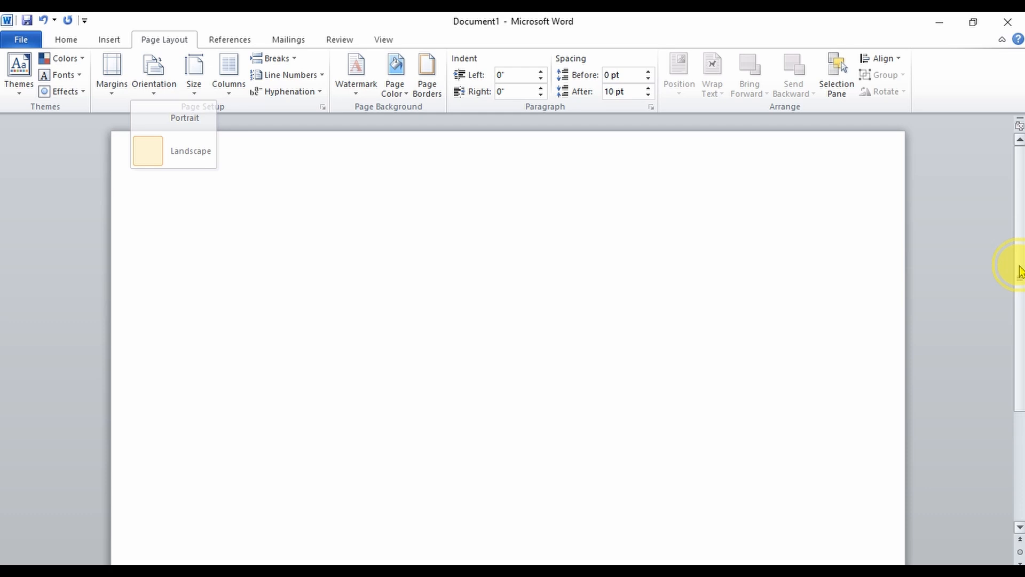
- Switch the page orientation back to Portrait
drag(1020, 270, 1007, 252)
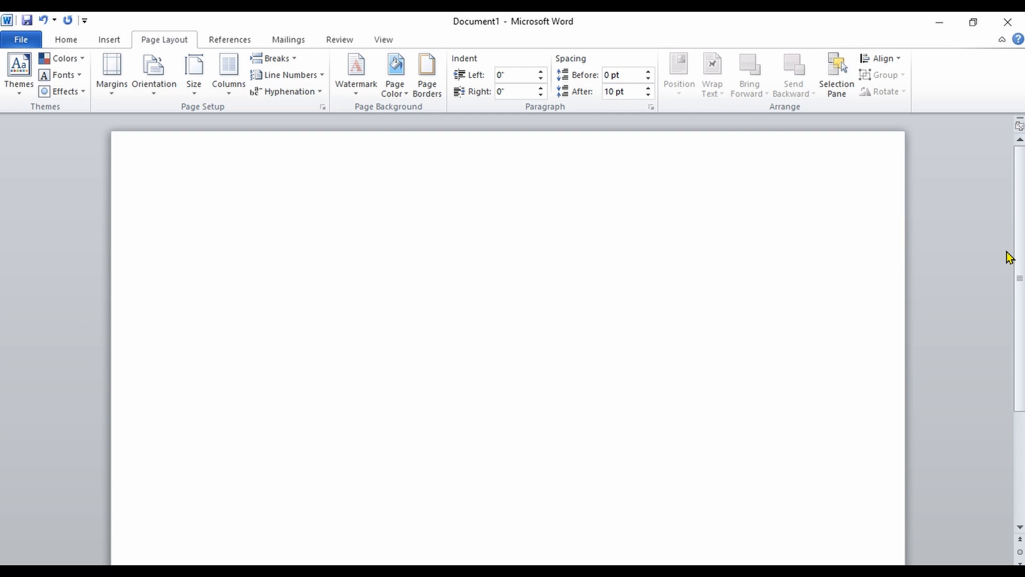
click(151, 85)
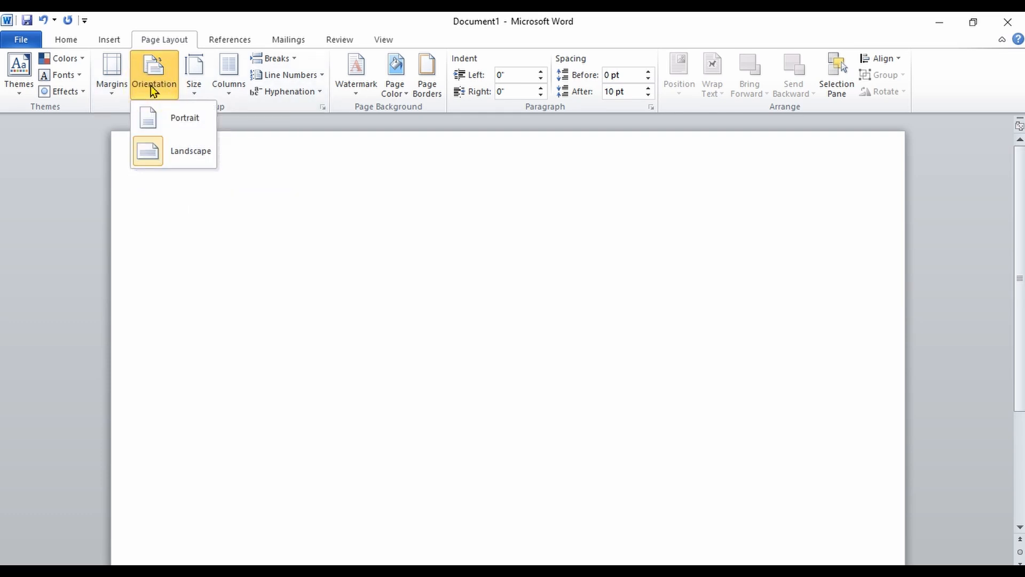
click(163, 117)
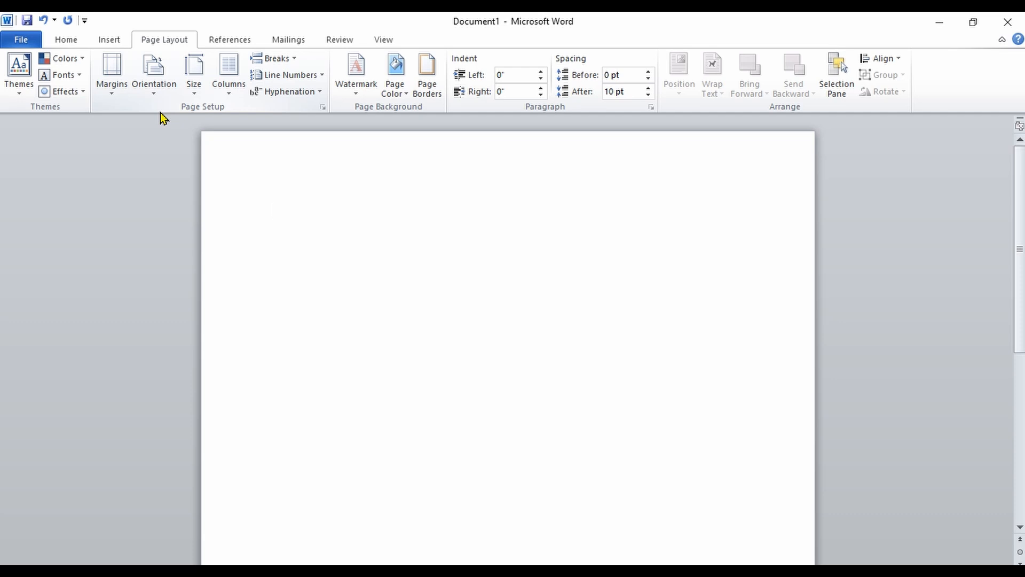
- Set the paper size to Legal and then to A5
click(194, 89)
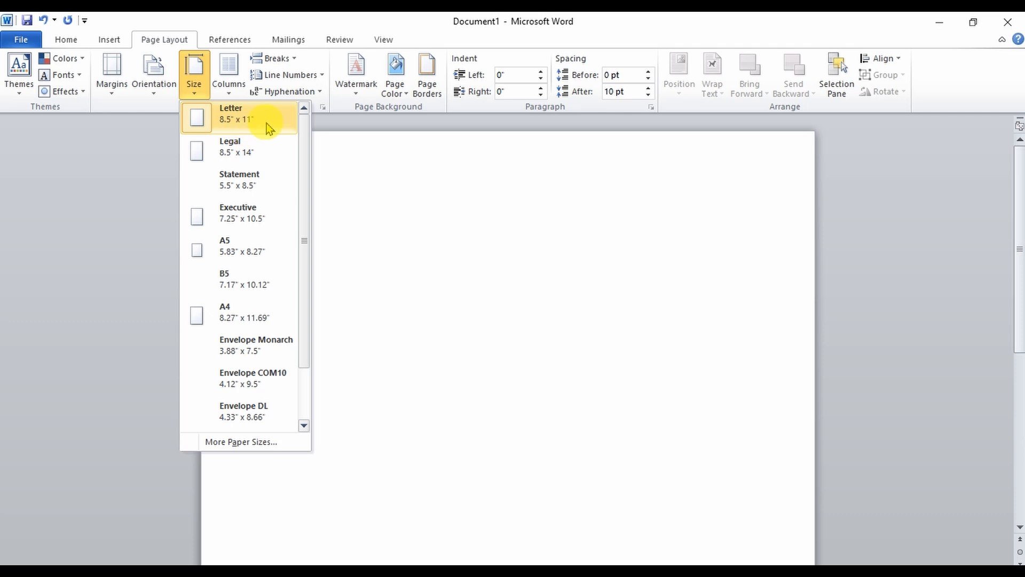
click(267, 152)
click(197, 88)
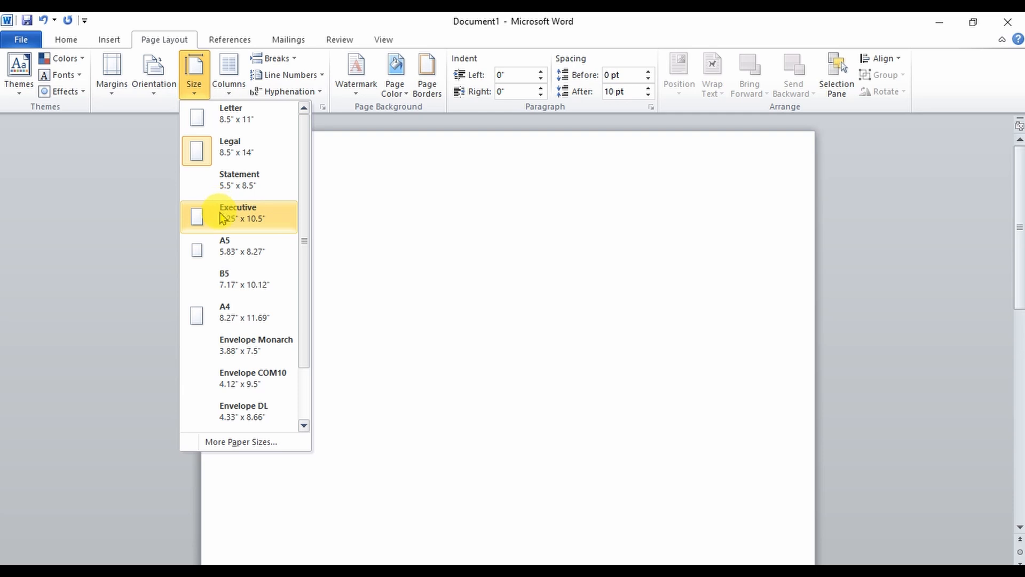
click(227, 252)
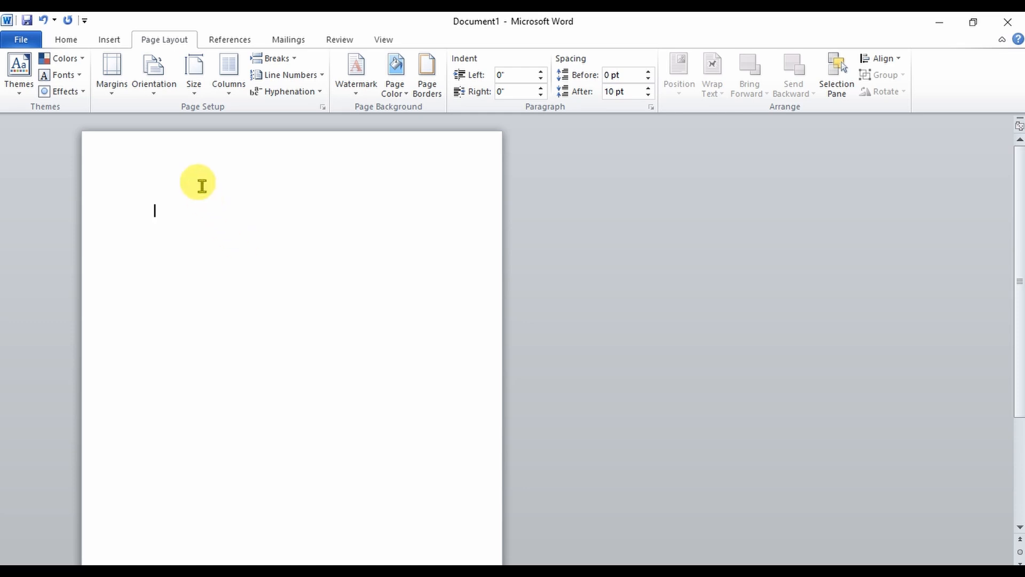
- Change the paper size to B5 and then to A4
click(192, 97)
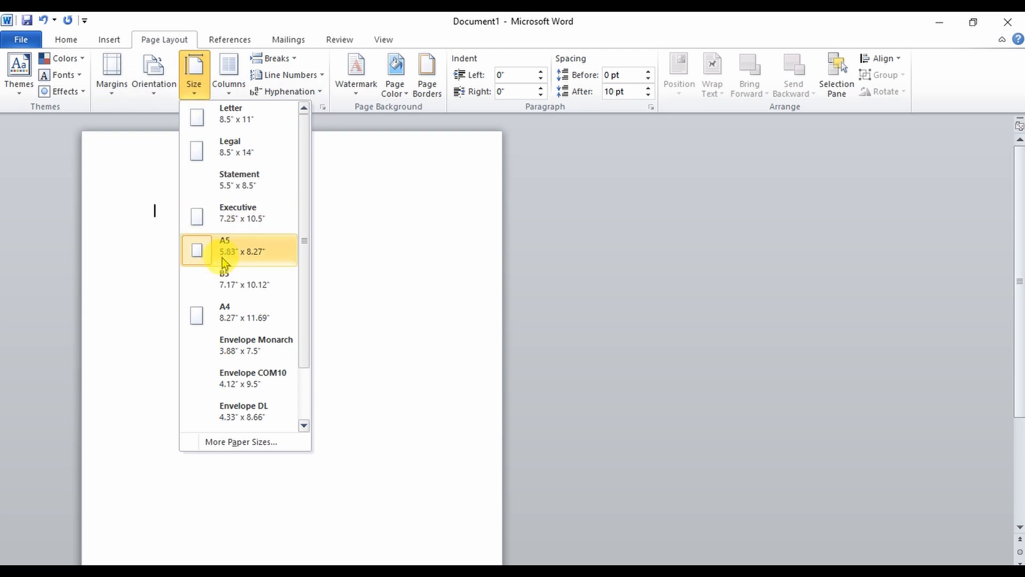
click(246, 286)
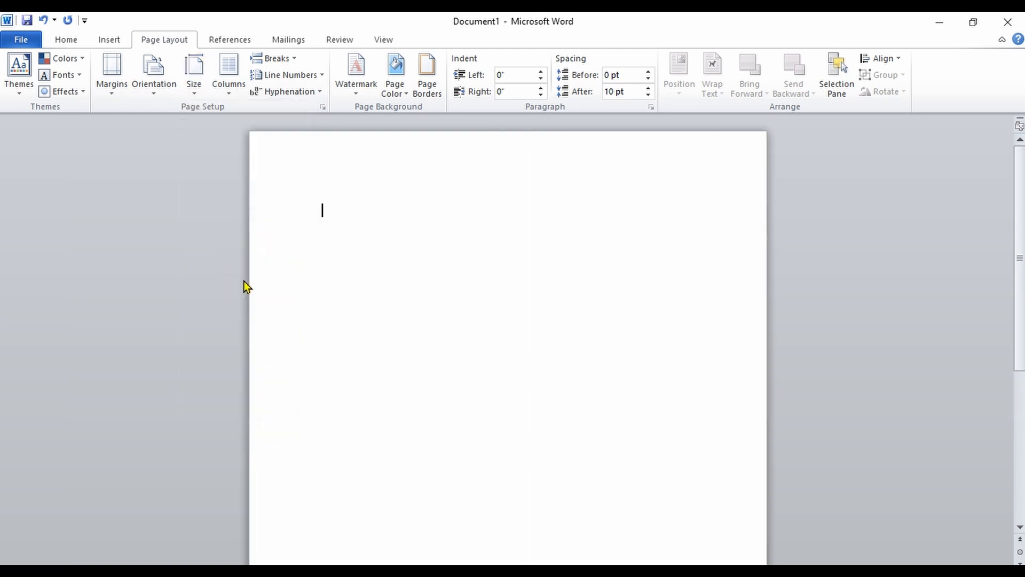
click(196, 85)
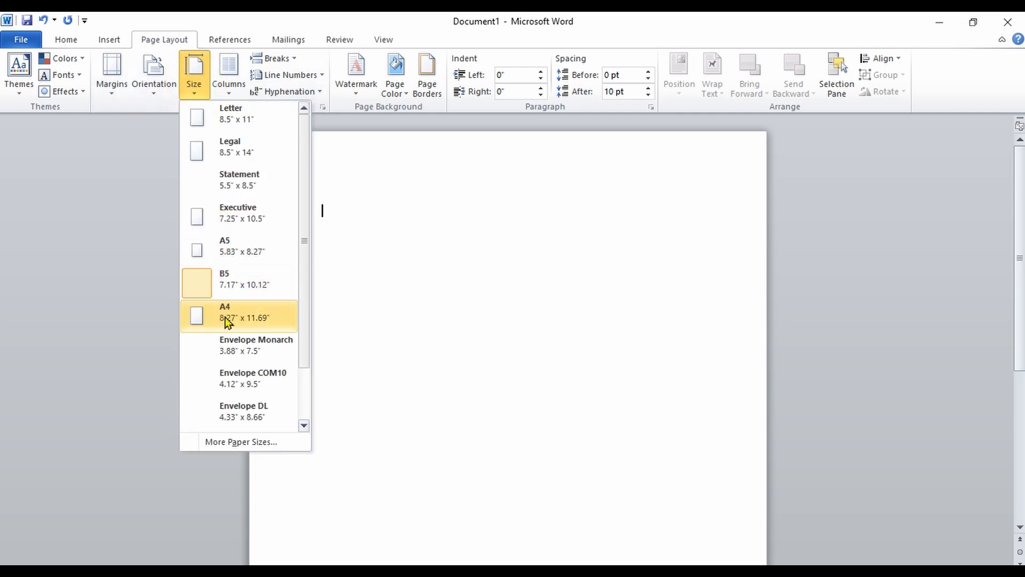
click(246, 320)
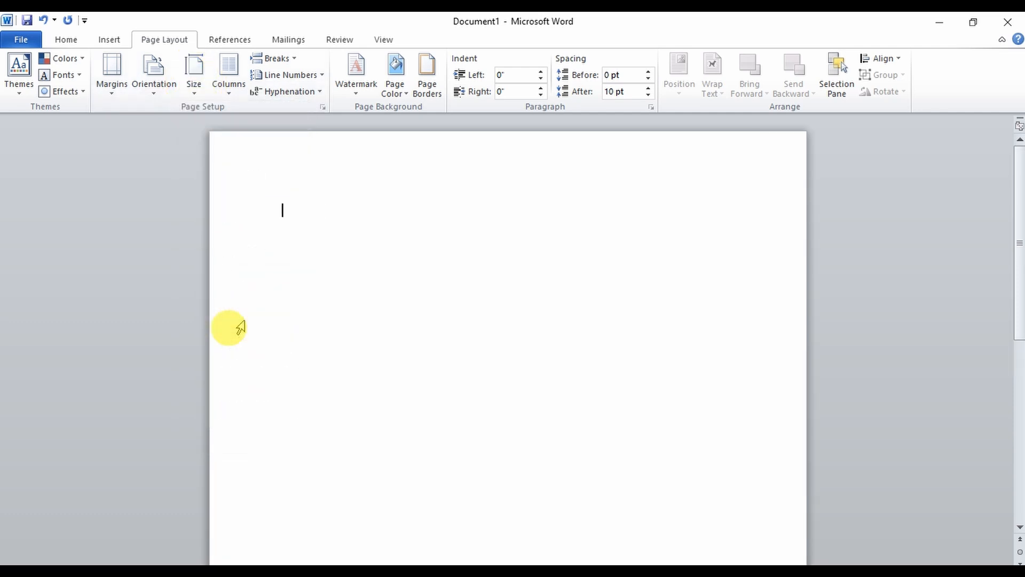
- Reapply the A4 paper size, then switch it to Envelope Monarch
click(194, 83)
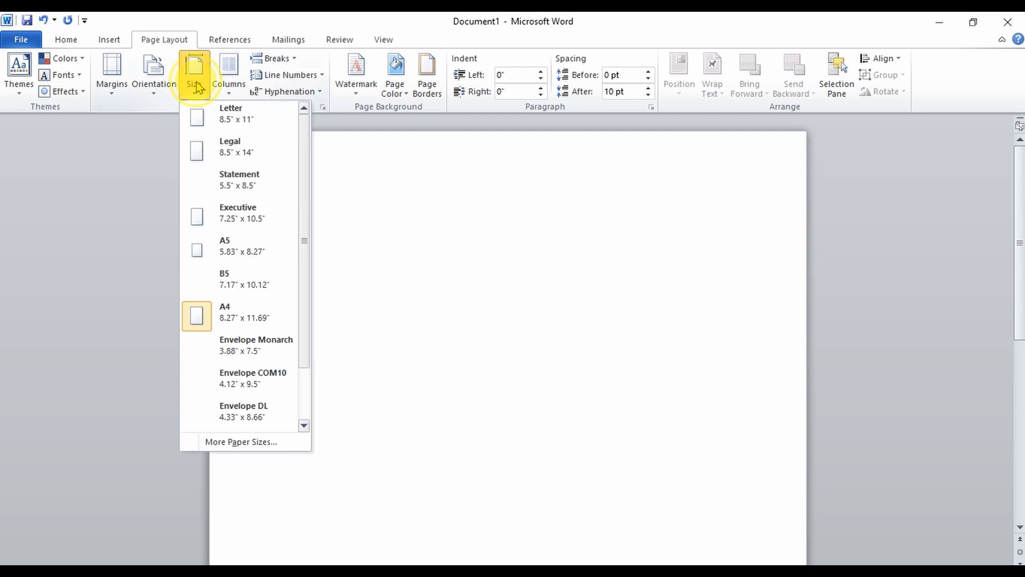
click(243, 320)
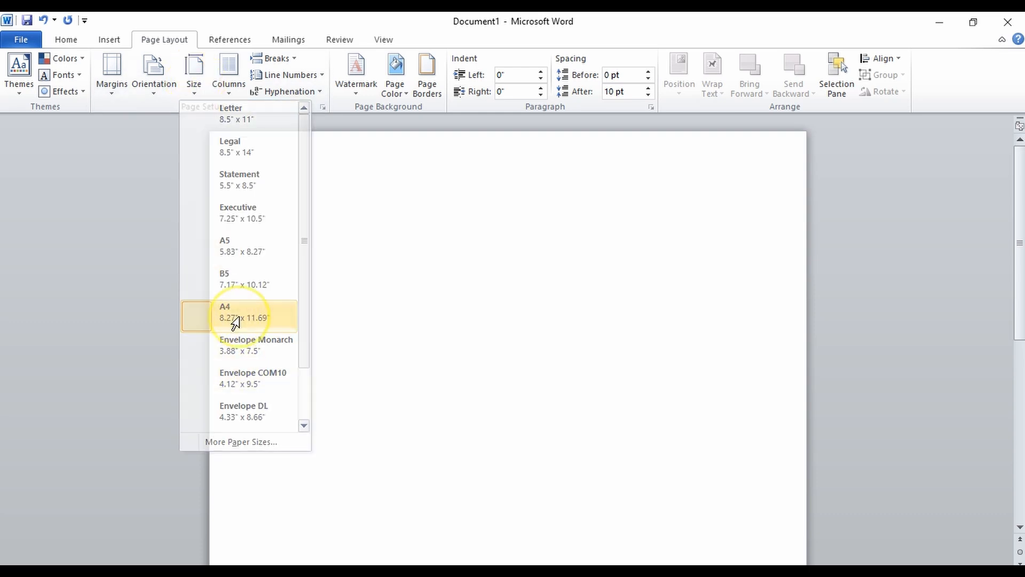
click(195, 86)
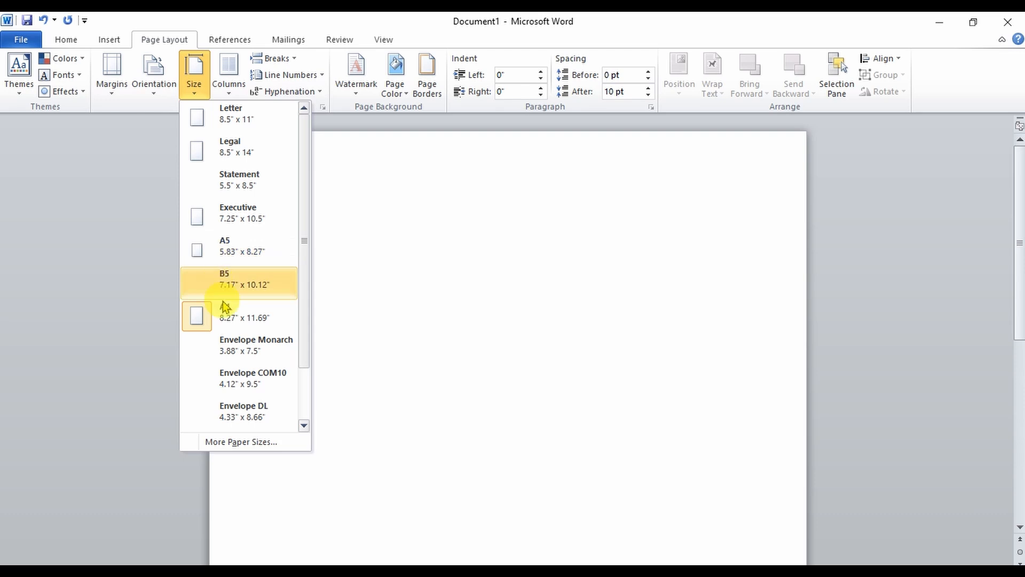
click(235, 342)
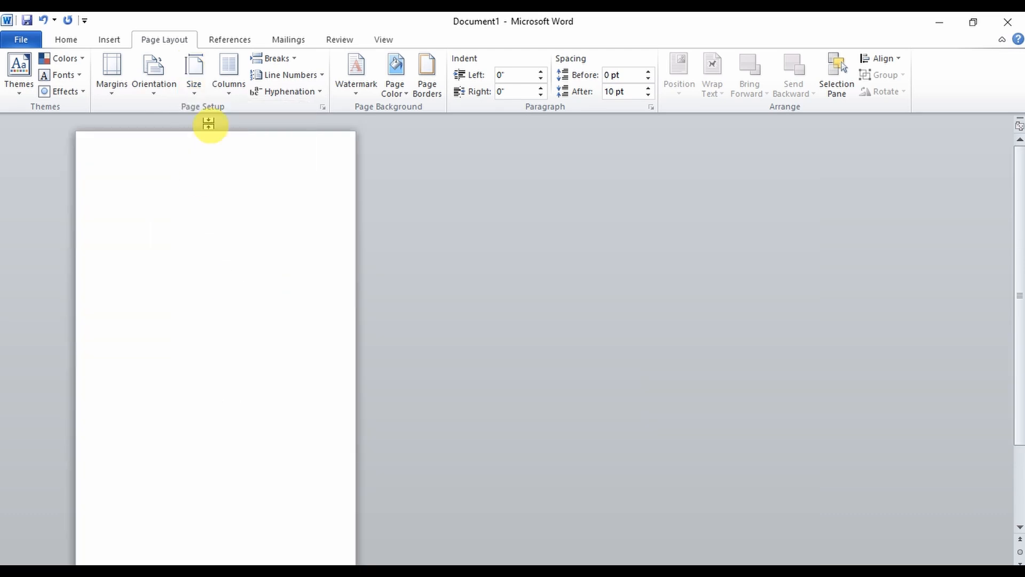
- Open More Paper Sizes in the paper size list and close the Page Setup dialog with OK
click(198, 86)
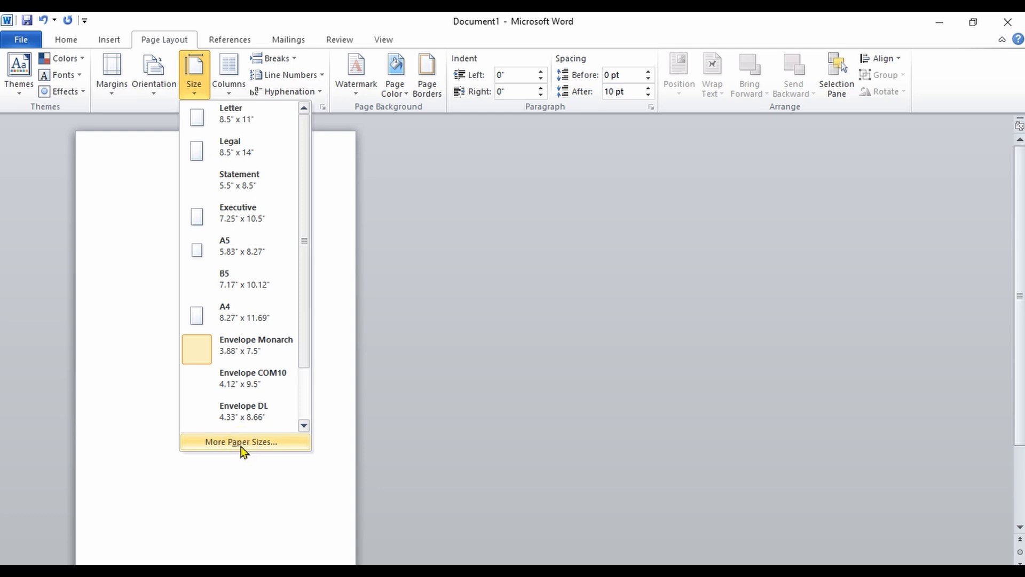
drag(306, 354, 308, 414)
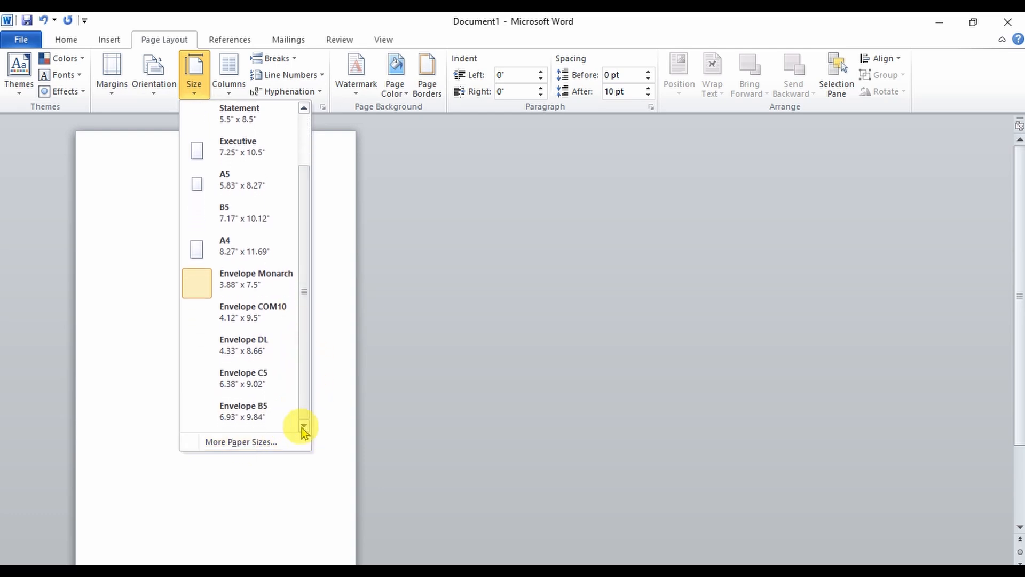
click(270, 443)
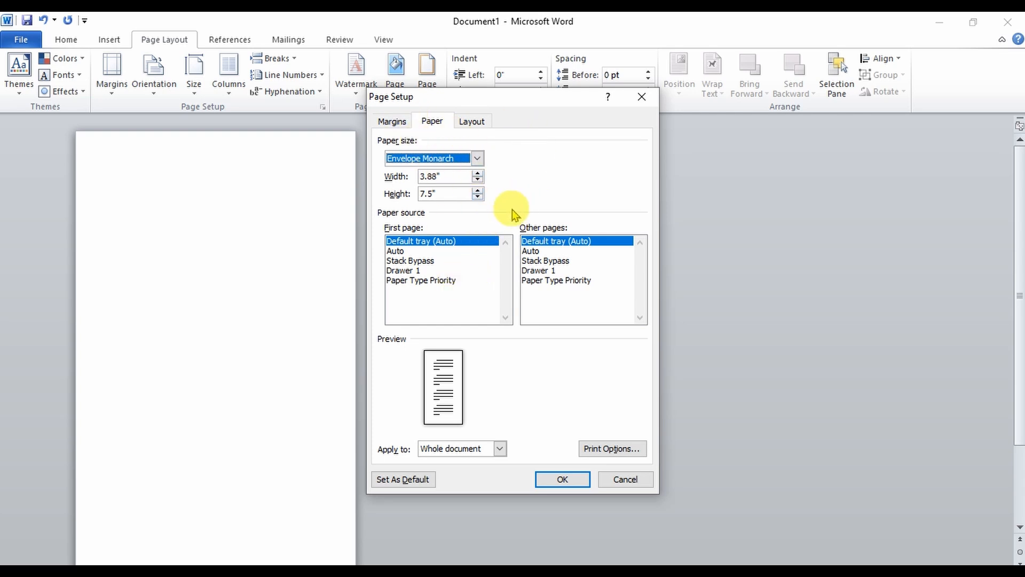
click(554, 481)
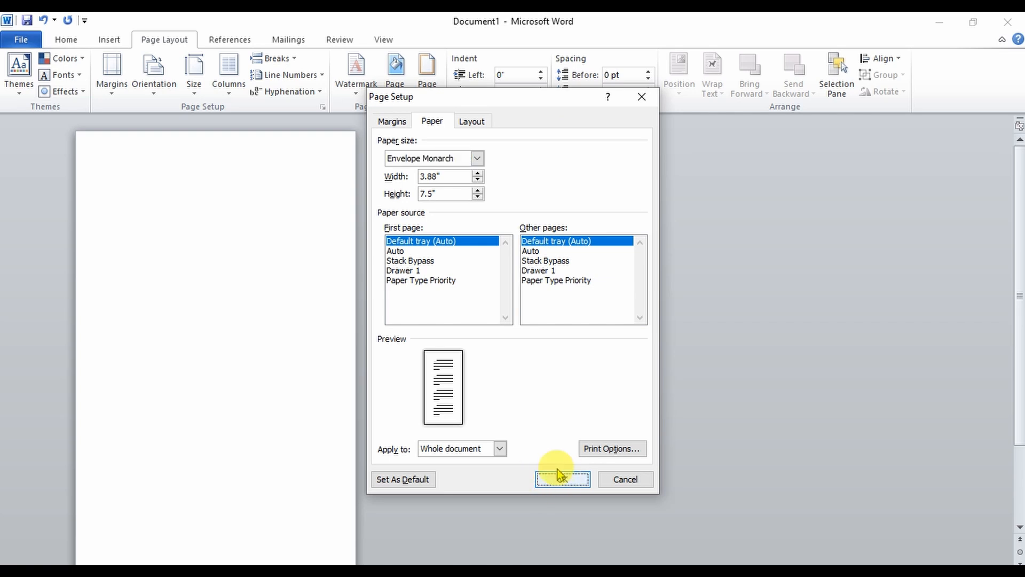
- Set the paper size to Letter
click(194, 86)
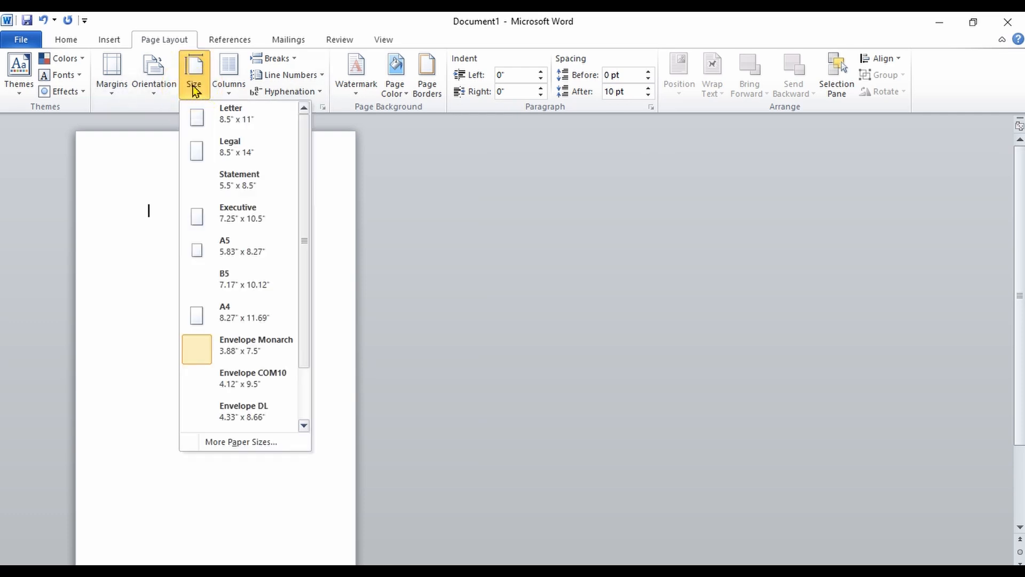
click(219, 122)
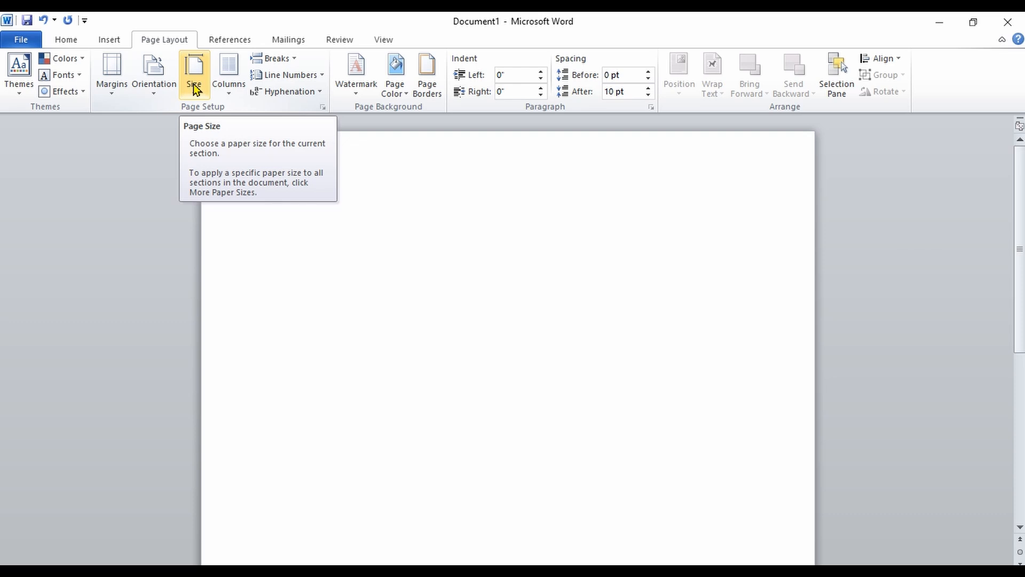
- Open the margin presets and dismiss them without choosing one
click(108, 95)
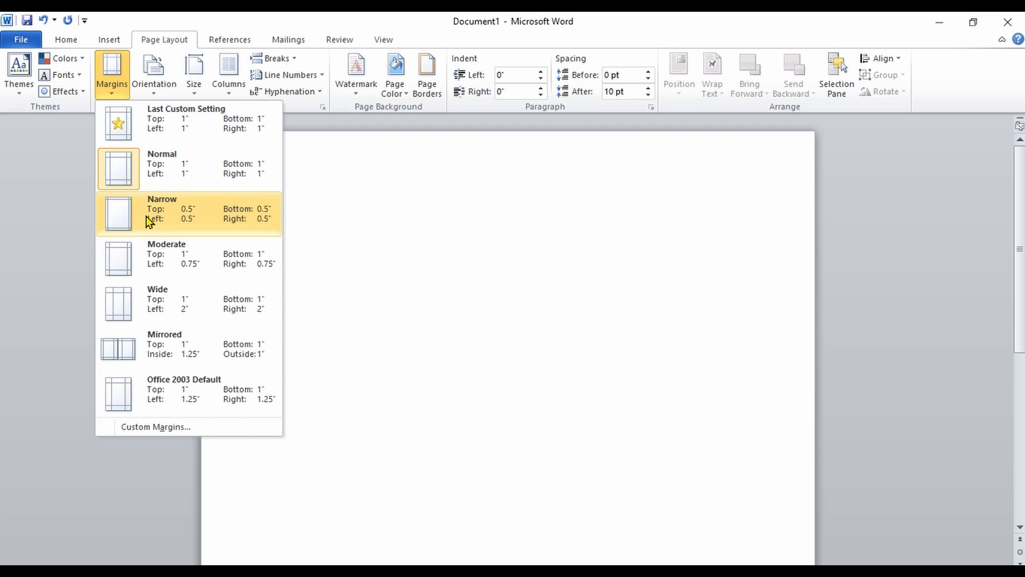
click(468, 233)
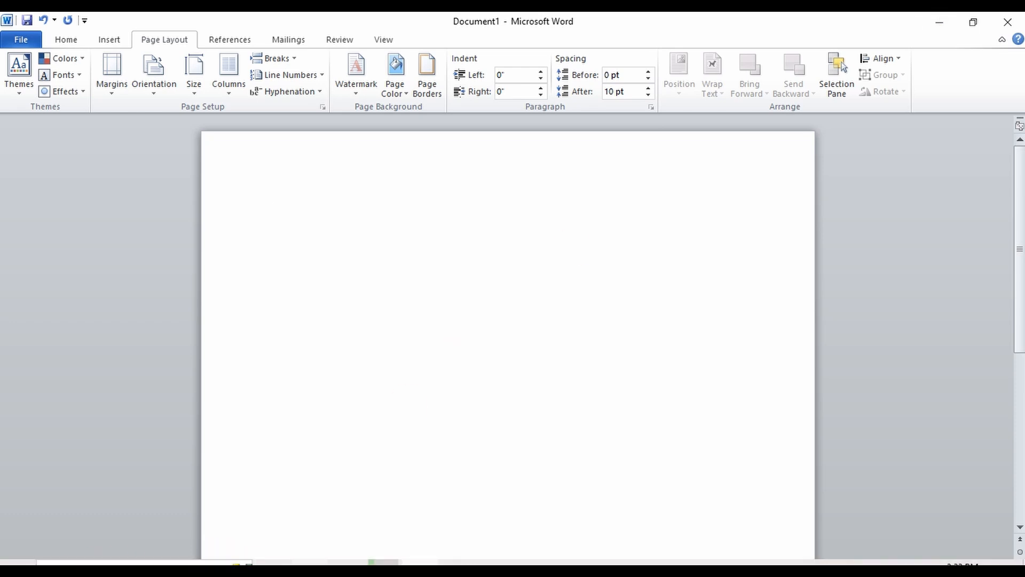
- Switch to File Explorer and open the BOOKS IN PDF folder inside Documents
click(310, 563)
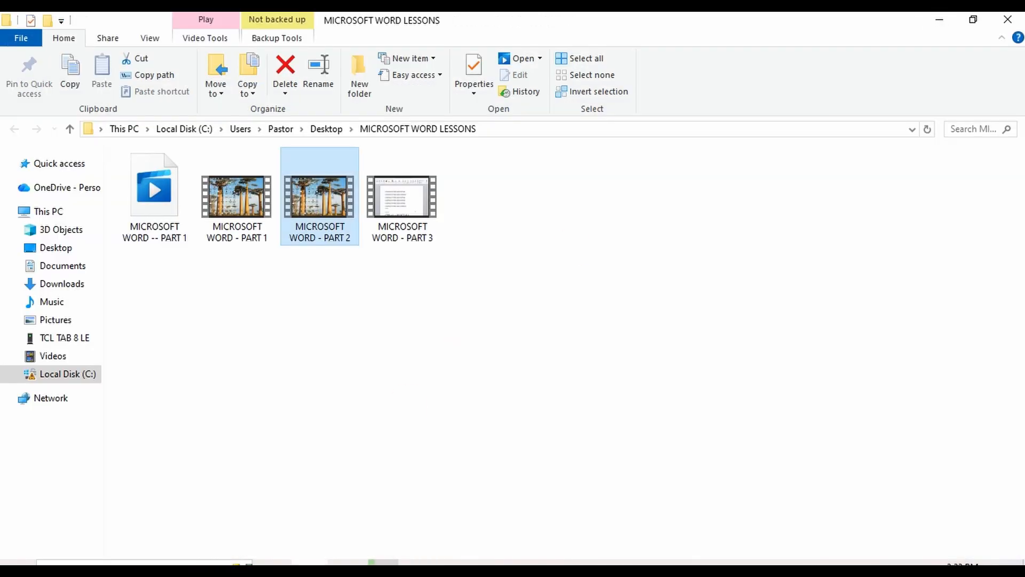
click(42, 272)
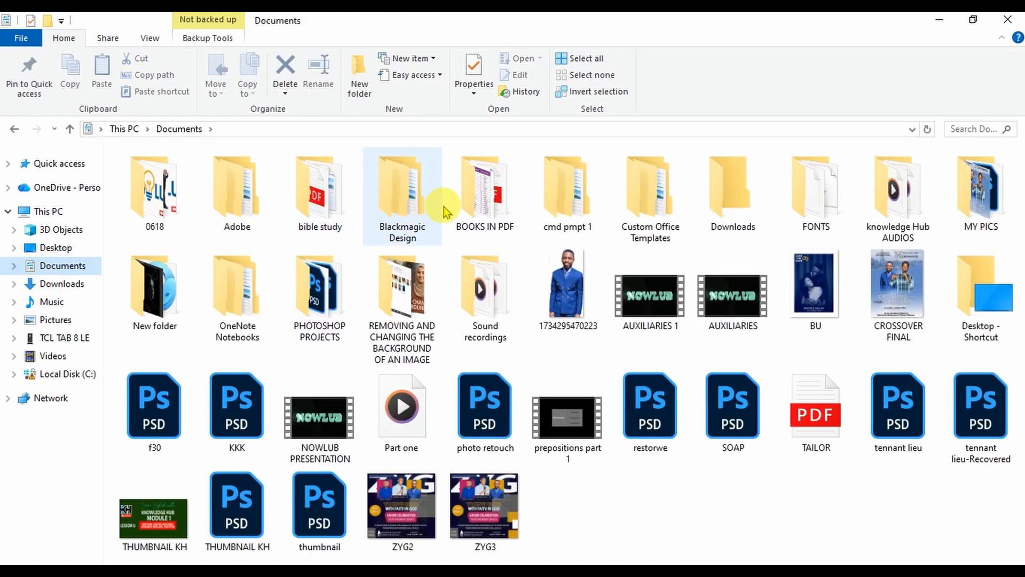
double_click(485, 201)
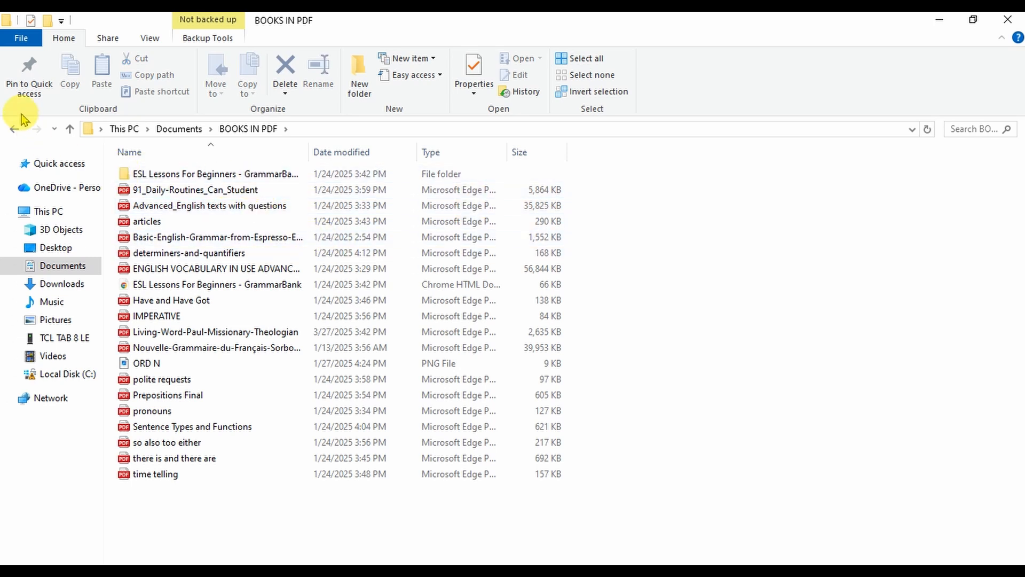
- Return to Documents, open the bible study folder and open Acts-of-the-Apostles-Study-Guide
click(15, 129)
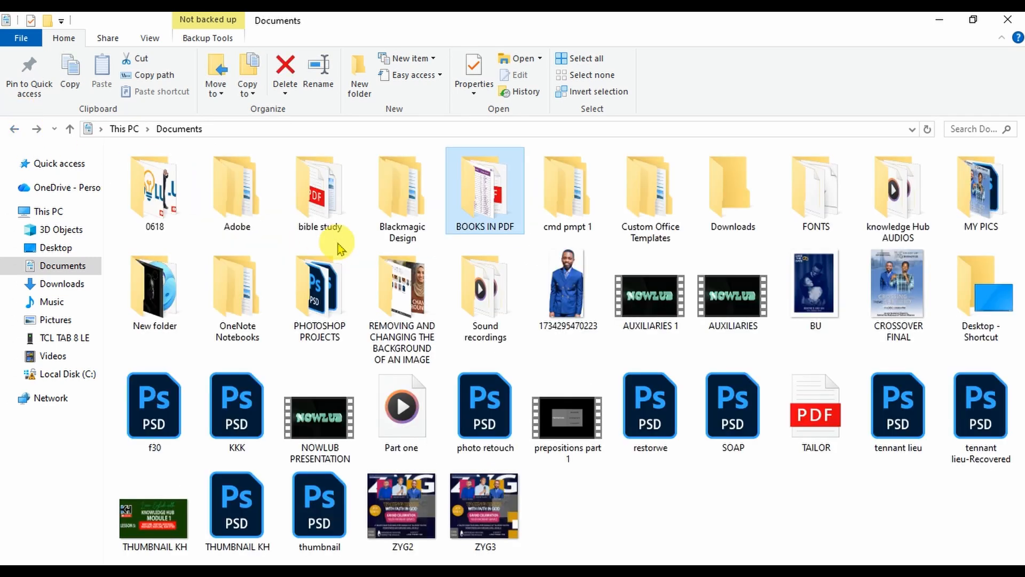
double_click(333, 202)
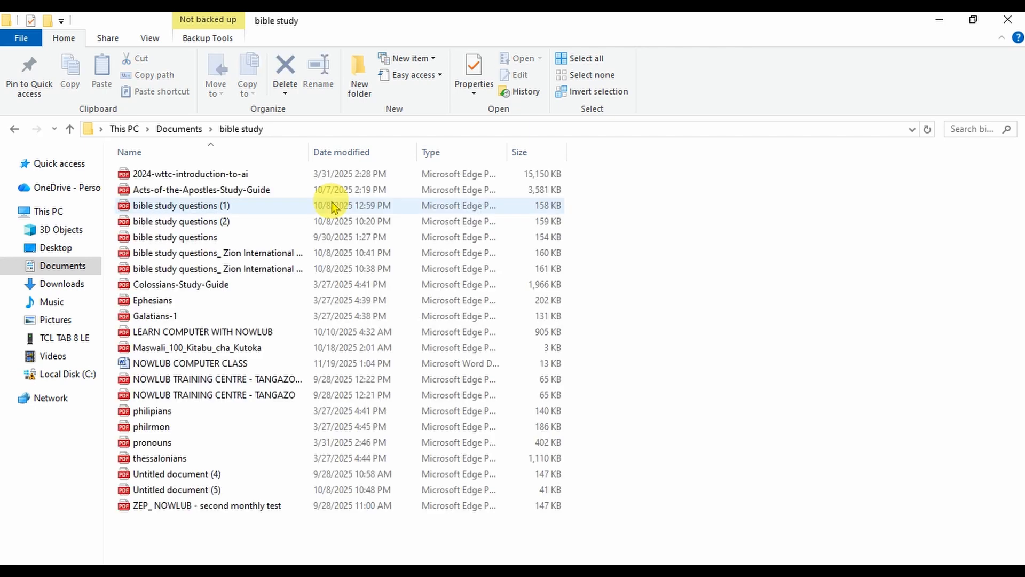
double_click(205, 190)
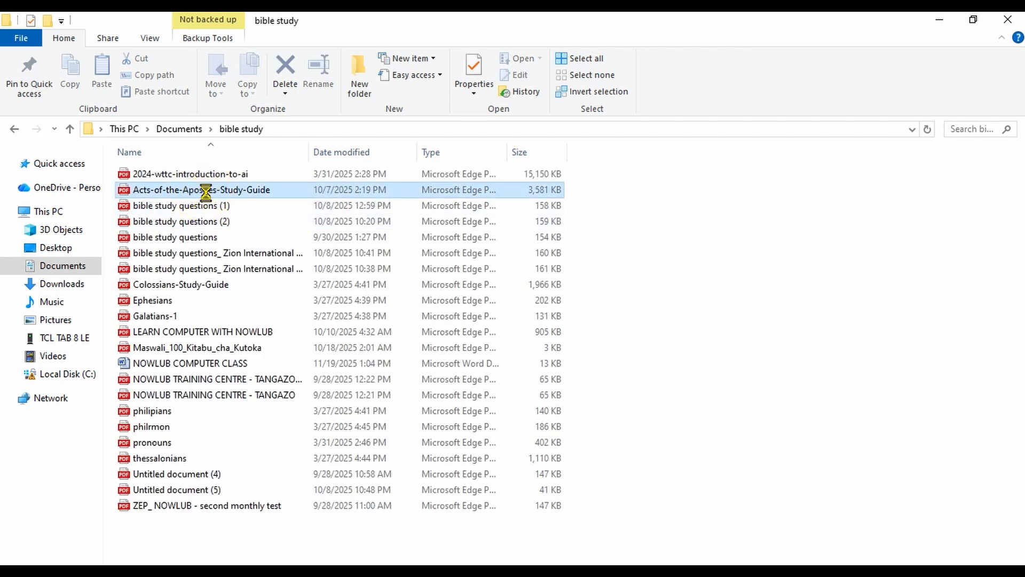
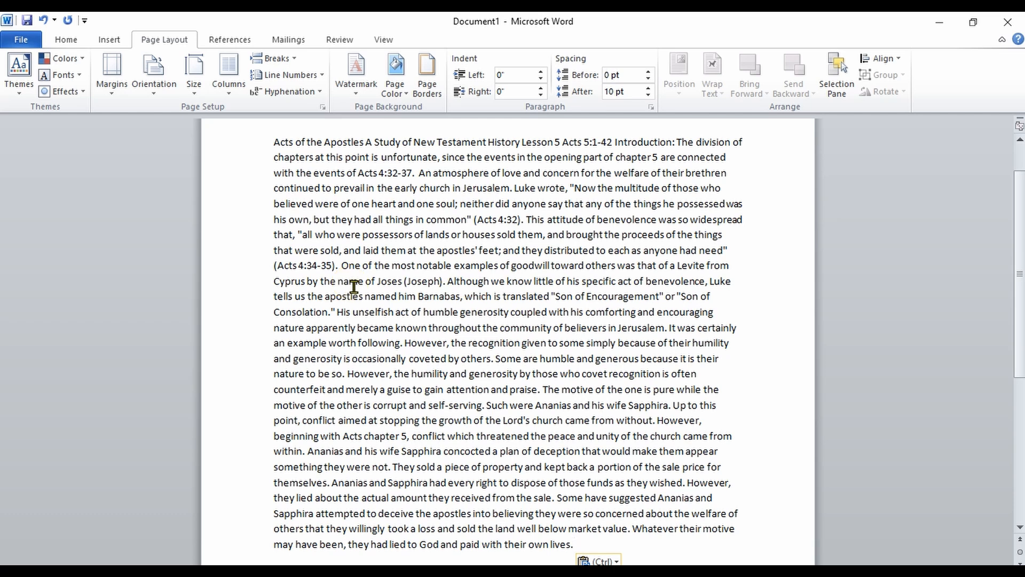
- Apply the Narrow margin preset to the document
drag(1020, 209, 1021, 153)
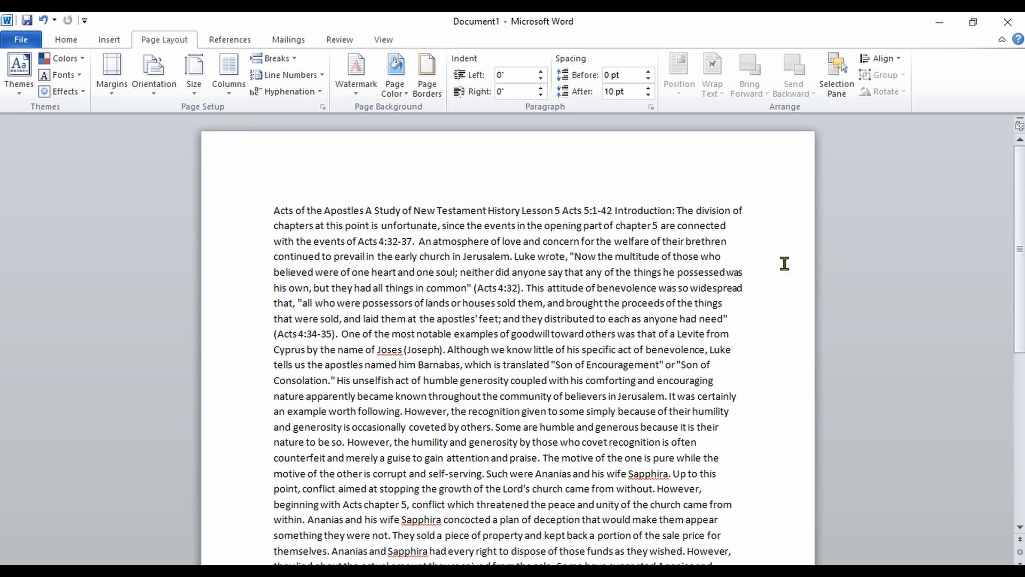
click(108, 91)
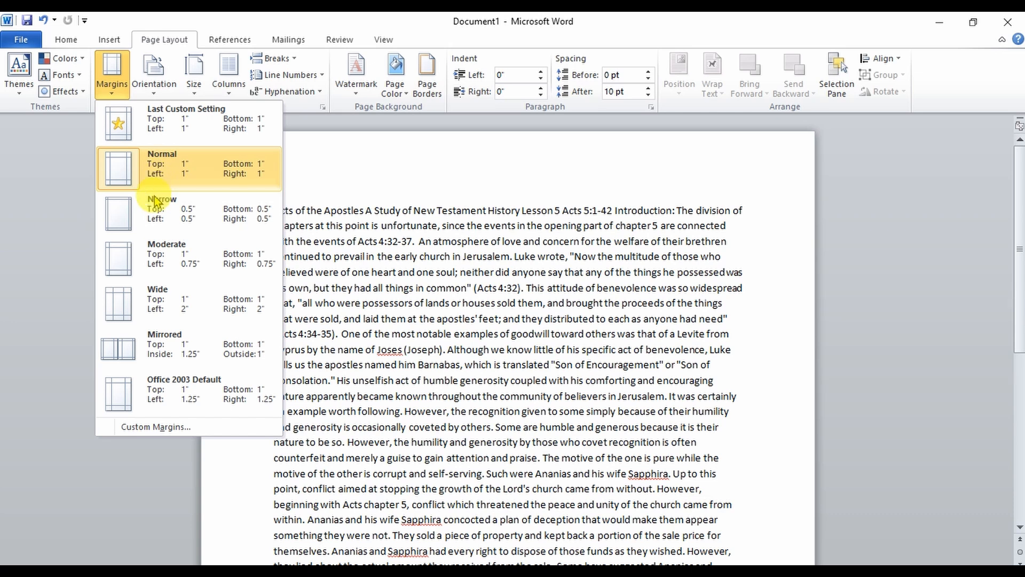
click(142, 219)
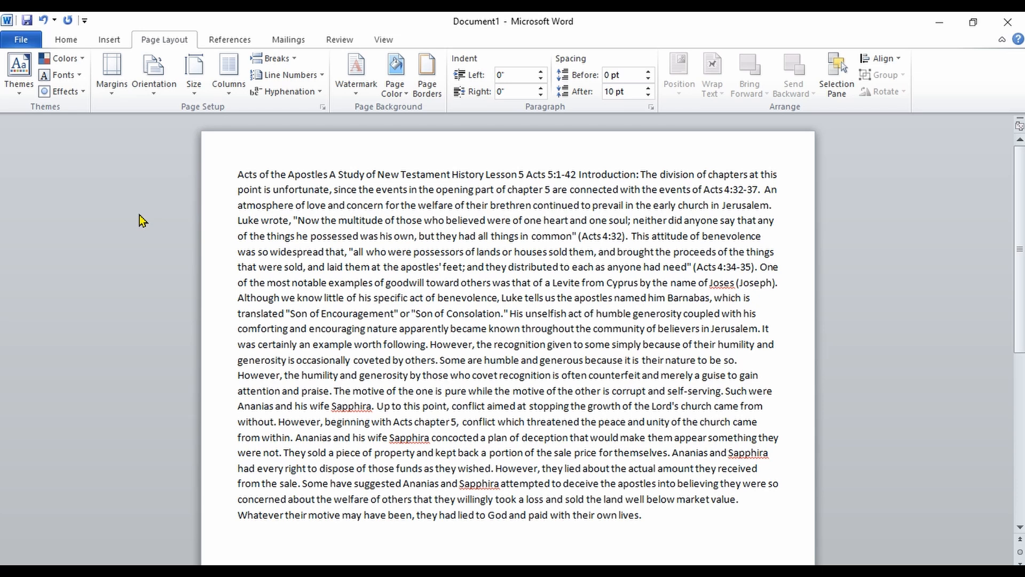
- Apply the Moderate margin preset, then switch to the Wide preset
click(110, 90)
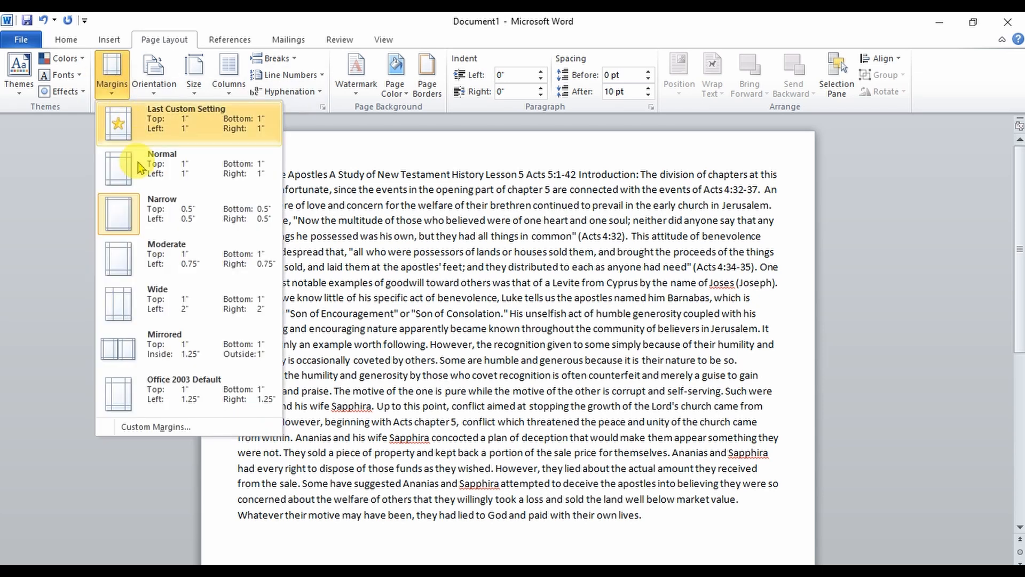
click(140, 258)
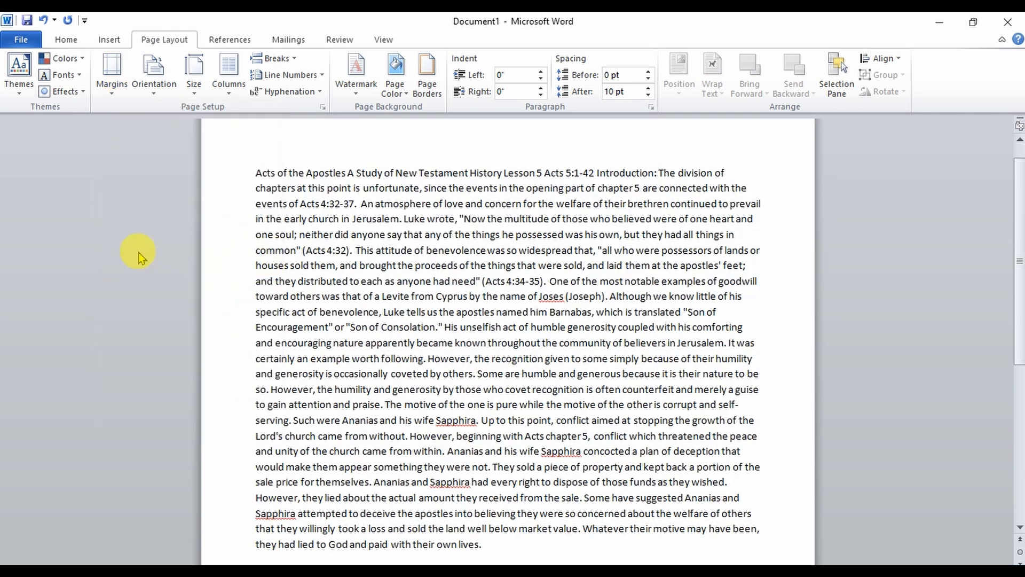
click(110, 67)
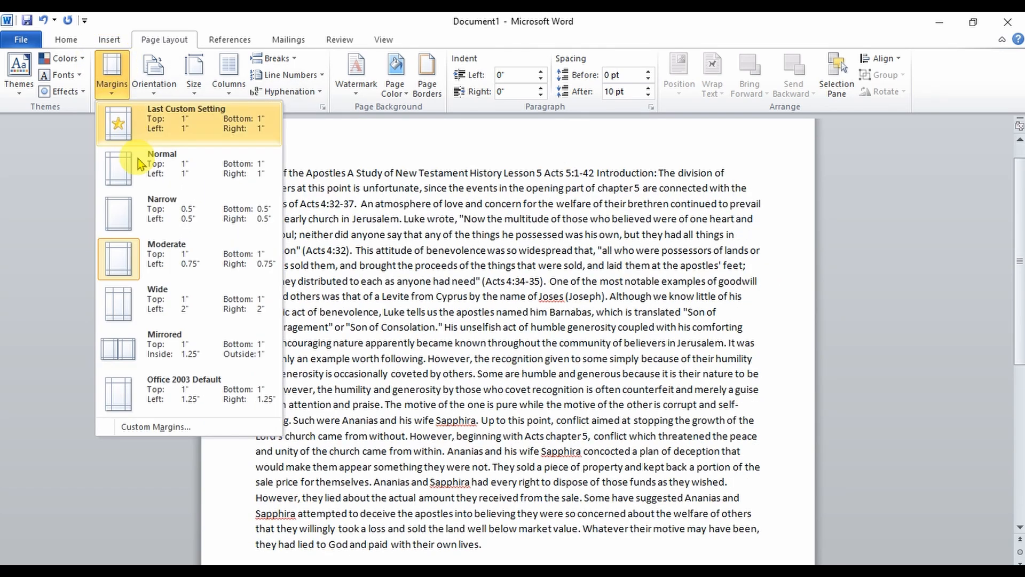
click(148, 312)
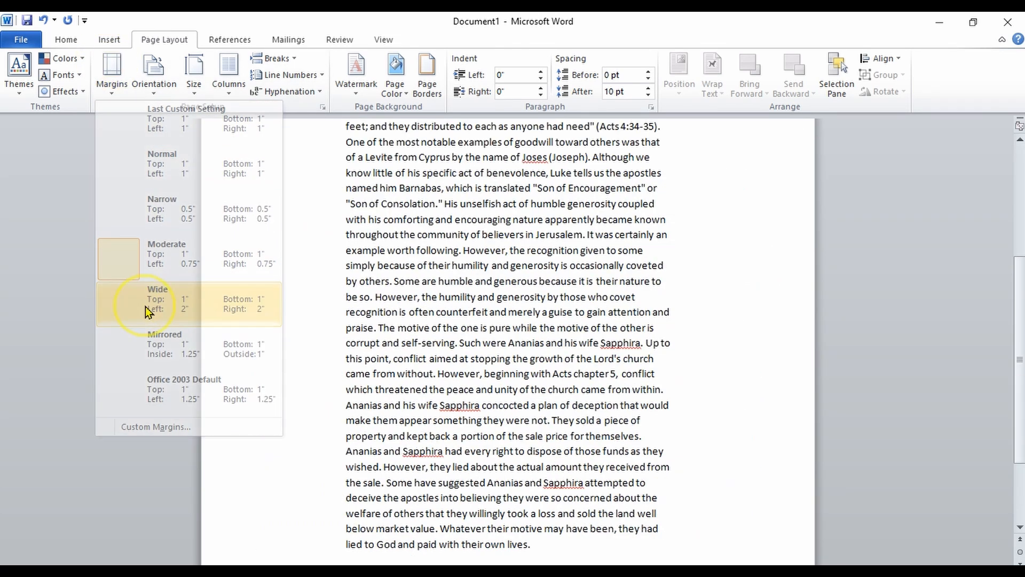
- Apply the Mirrored margin preset, then switch to the Office 2003 Default preset
click(114, 88)
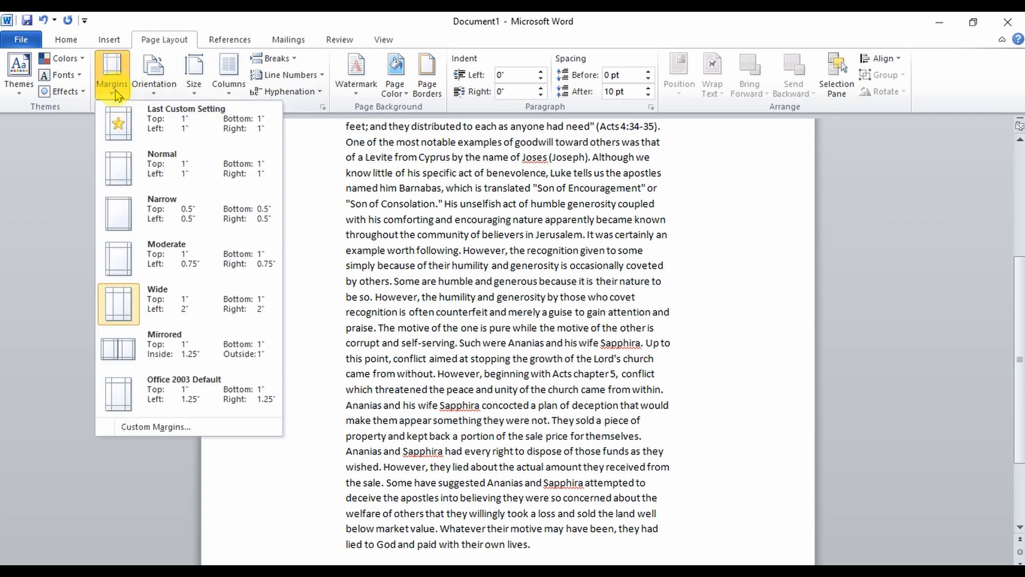
click(156, 350)
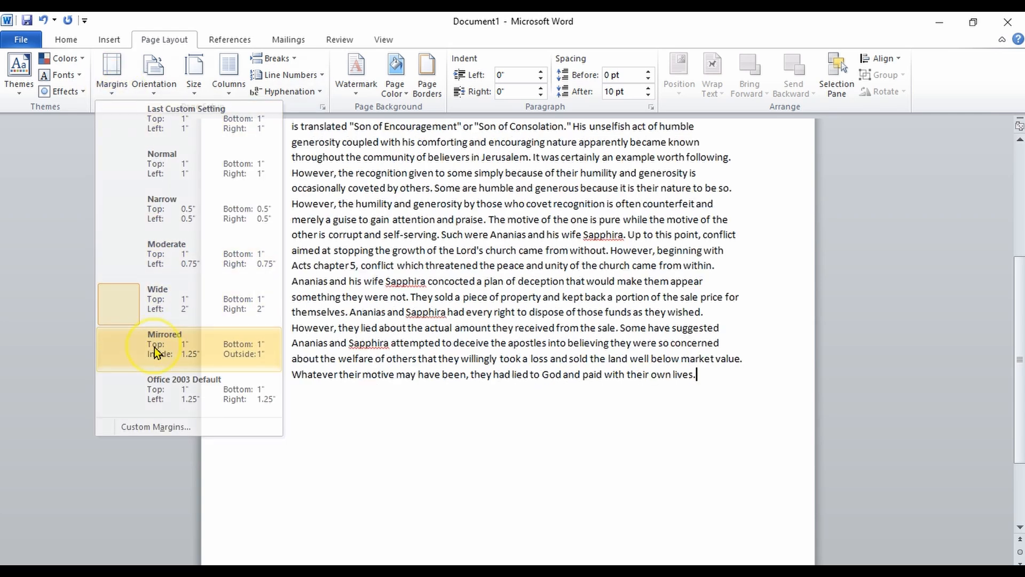
click(115, 90)
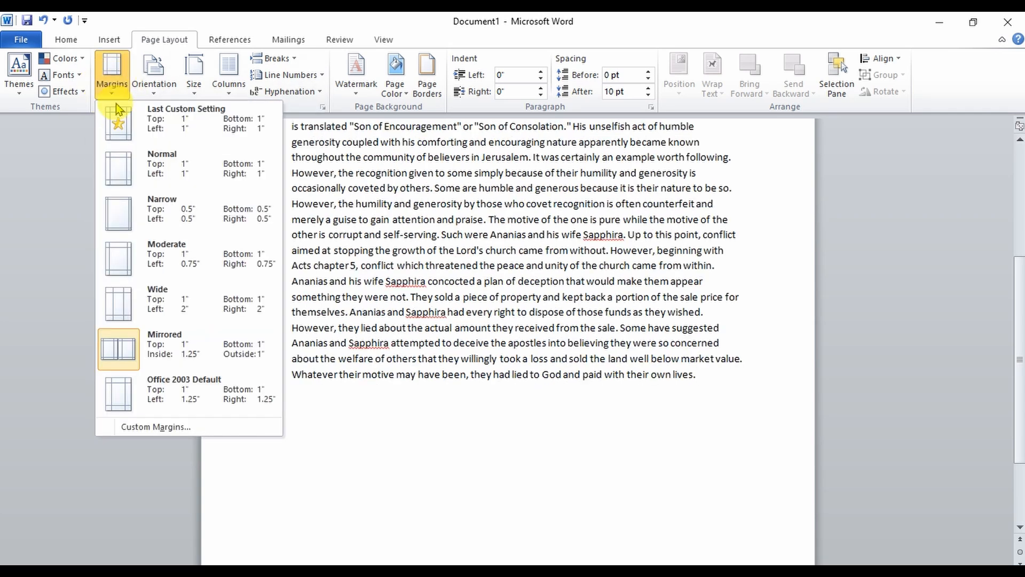
click(137, 389)
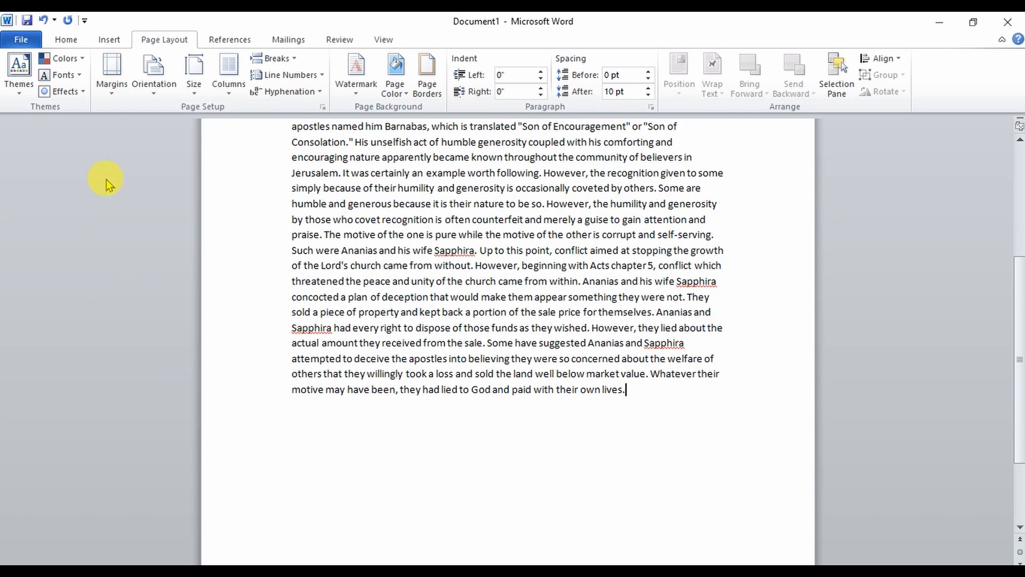
- Open the custom margins settings and set the top and bottom margins to 0.3
click(116, 85)
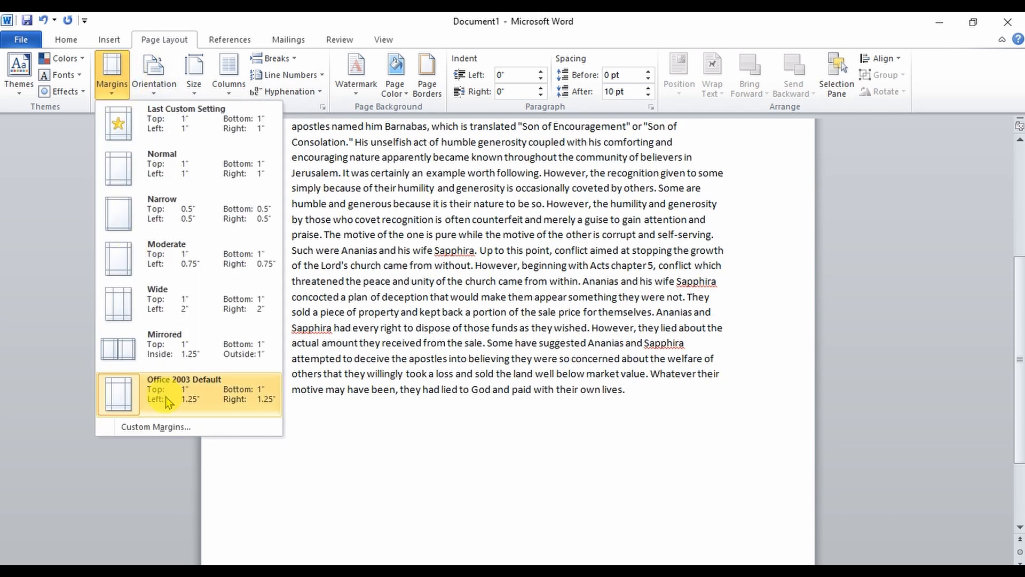
click(167, 427)
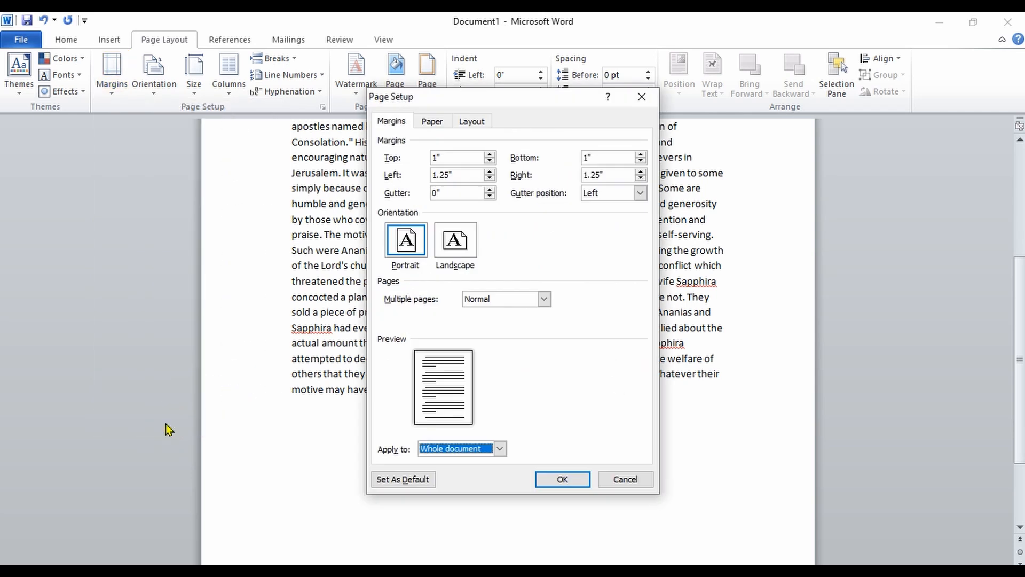
click(455, 155)
key(BackSpace)
key(BackSpace)
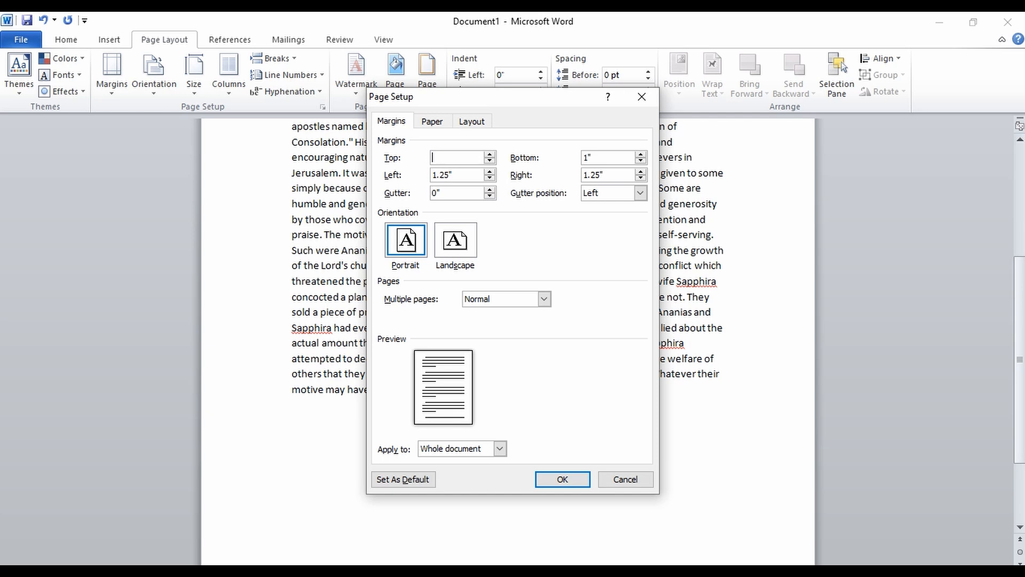
text(0.3)
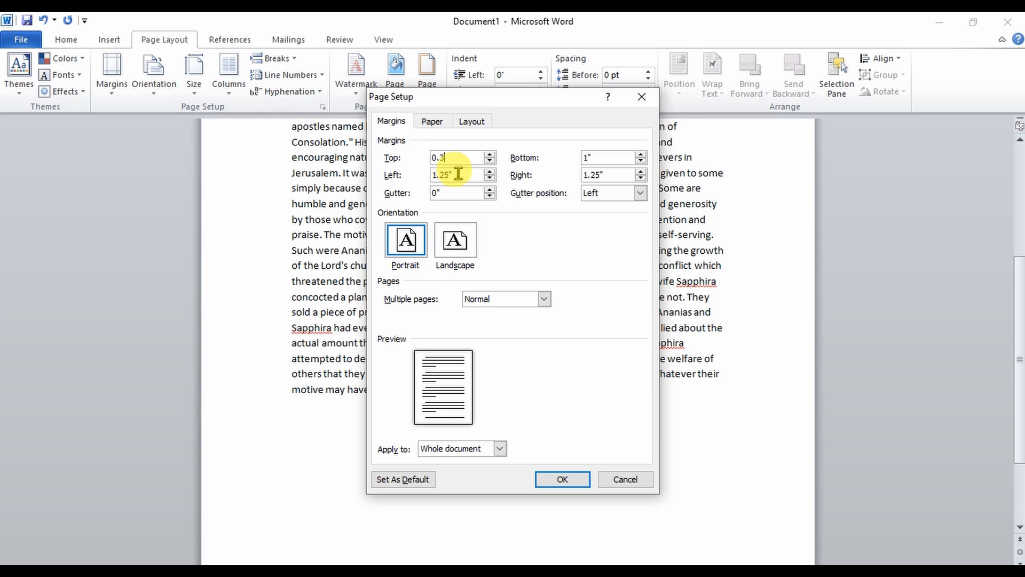
click(600, 155)
key(BackSpace)
key(BackSpace)
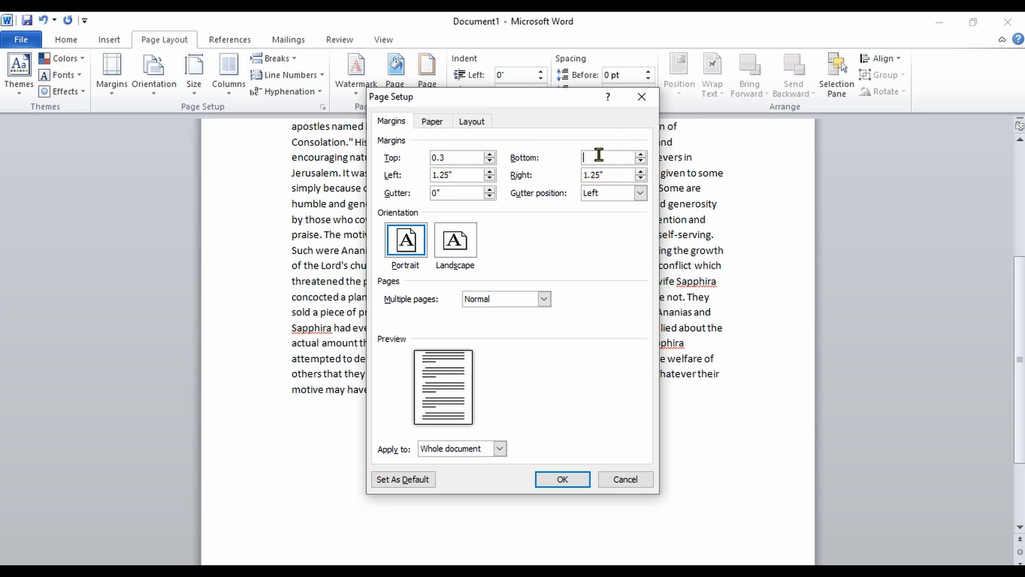
text(0.3)
- Set the left margin to 0.5 and the right margin to 0.3, and apply the custom margins
click(458, 175)
key(BackSpace)
key(BackSpace)
key(BackSpace)
key(BackSpace)
key(BackSpace)
text(0.5)
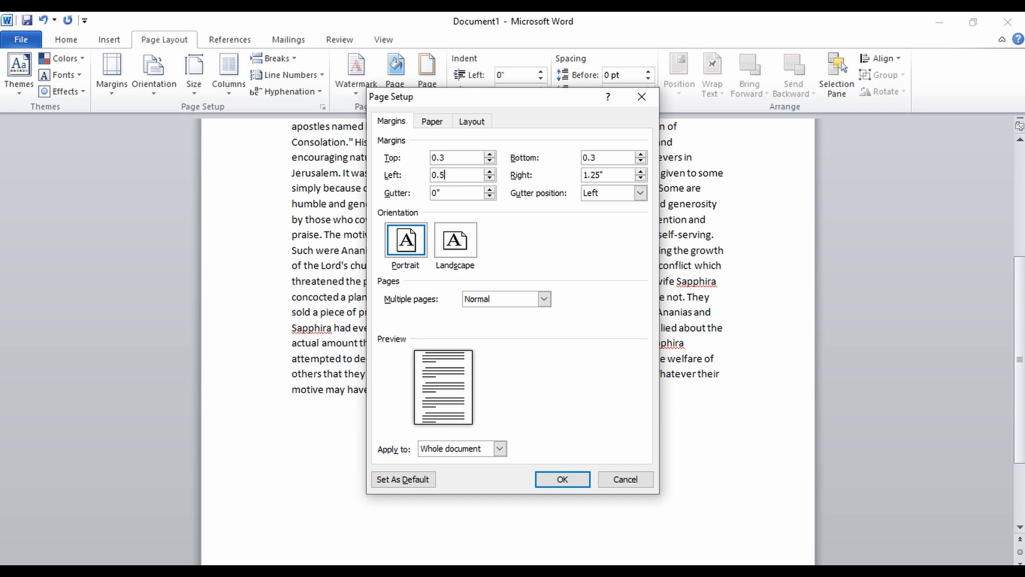
click(606, 172)
key(BackSpace)
key(BackSpace)
key(BackSpace)
key(BackSpace)
key(BackSpace)
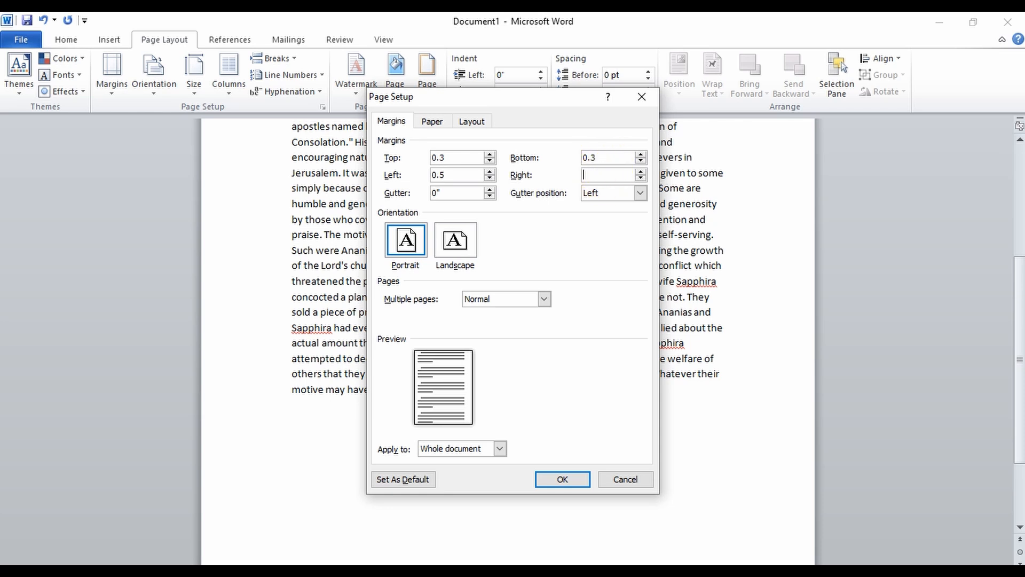
text(0.3)
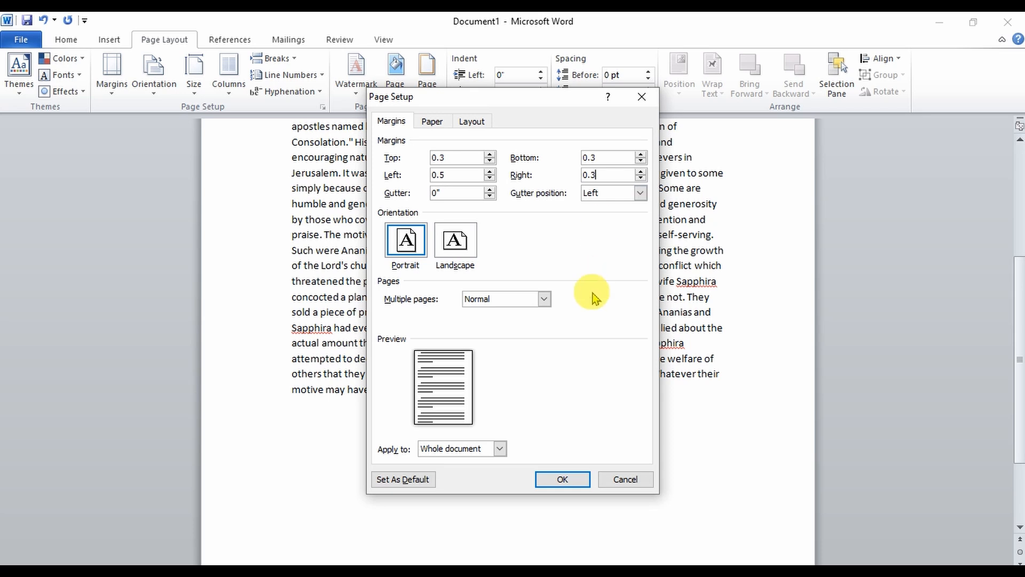
click(574, 479)
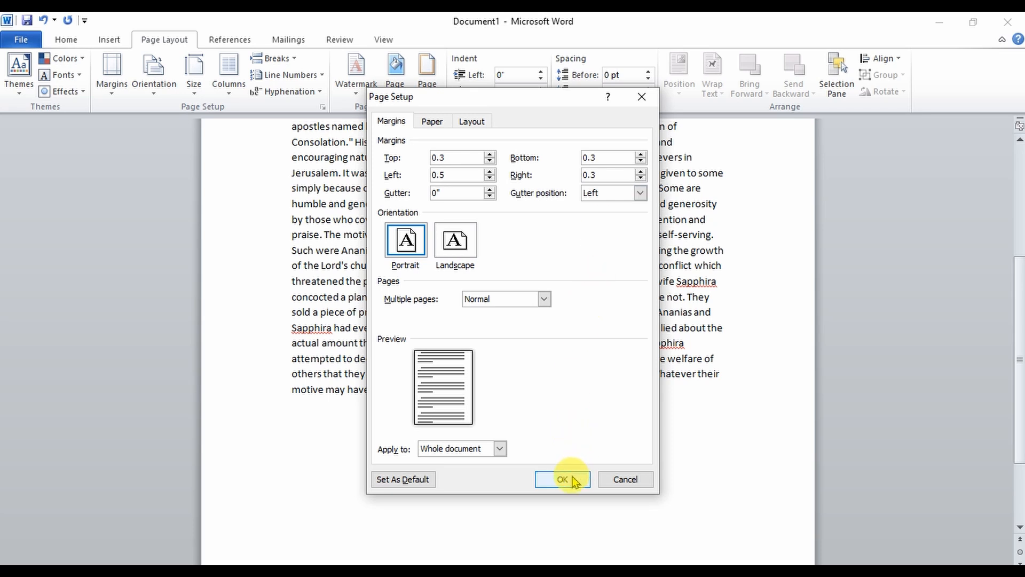
click(575, 479)
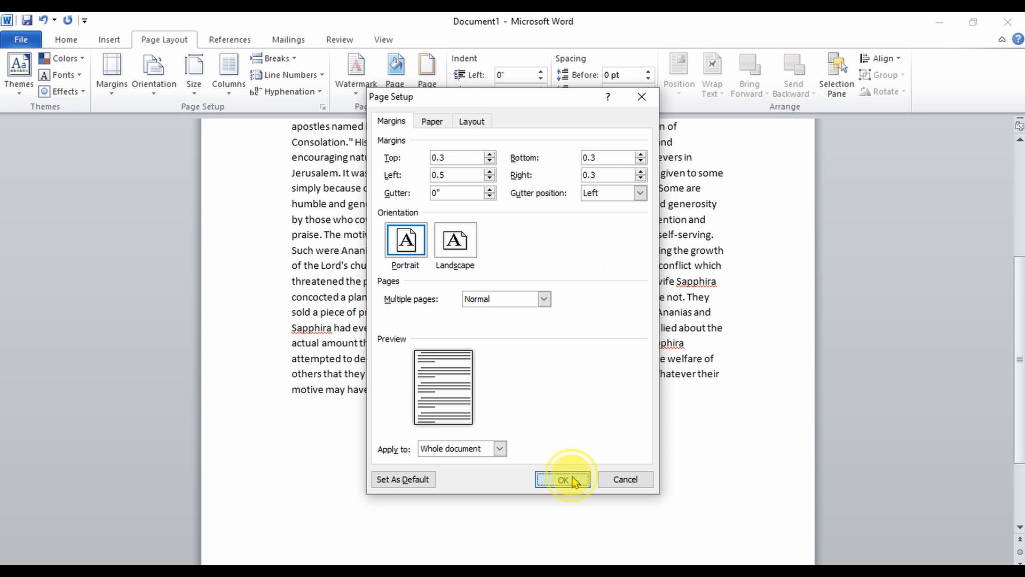
click(574, 479)
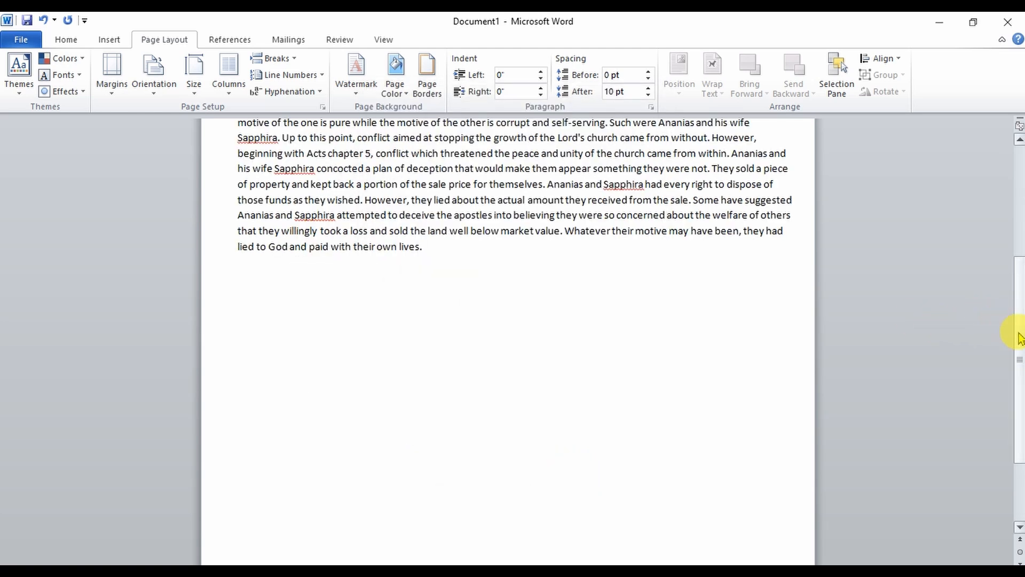
- Insert a page break after the last paragraph of the text
drag(1017, 348, 1017, 184)
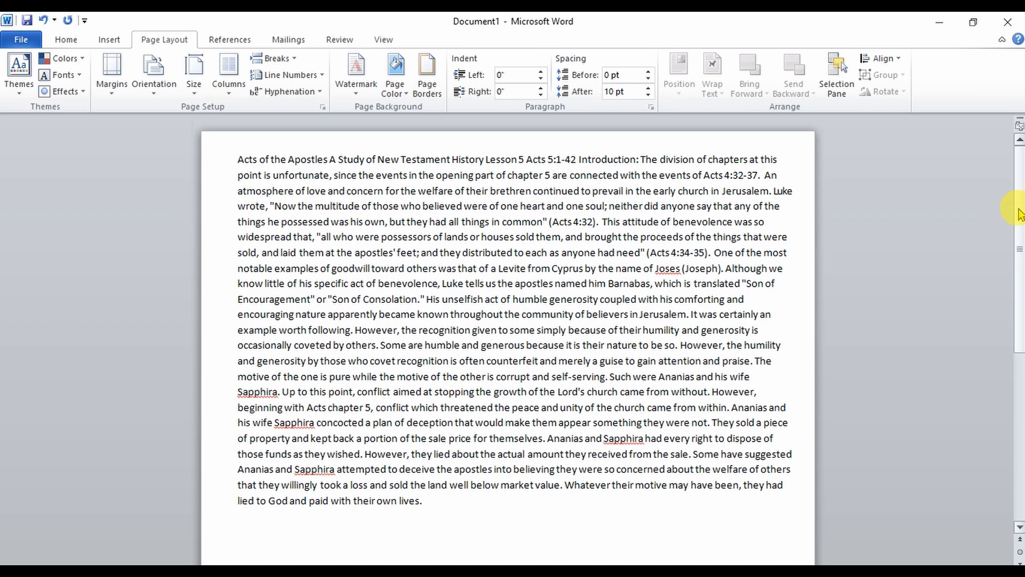
mouse_move(1020, 214)
mouse_down()
mouse_move(1020, 281)
mouse_move(1020, 214)
mouse_up()
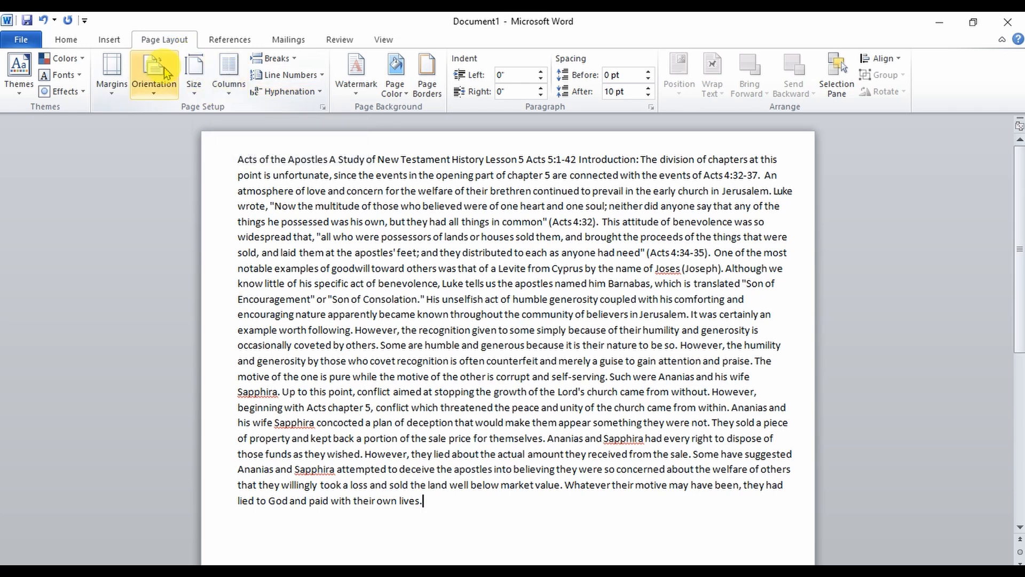
click(289, 63)
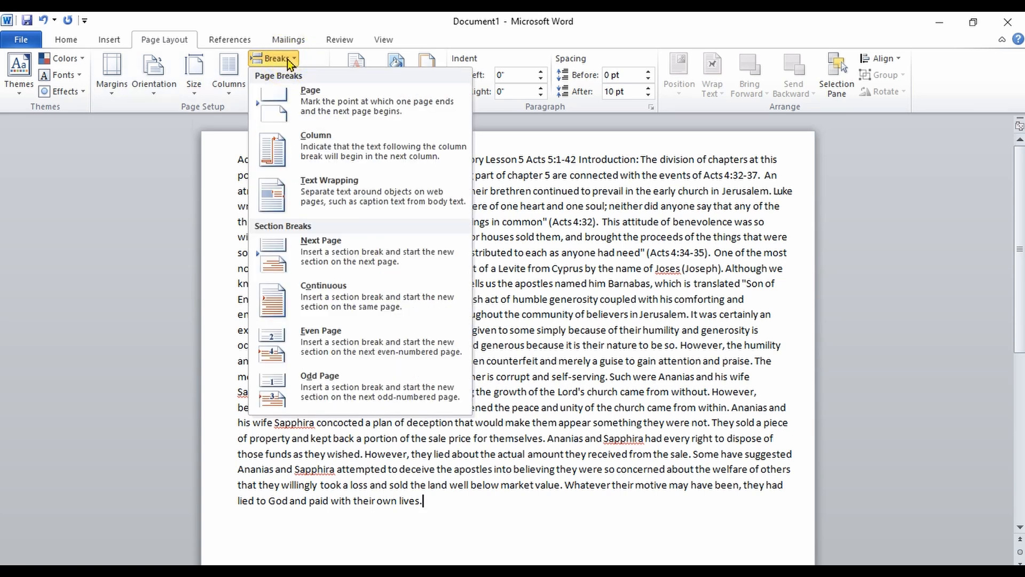
click(319, 110)
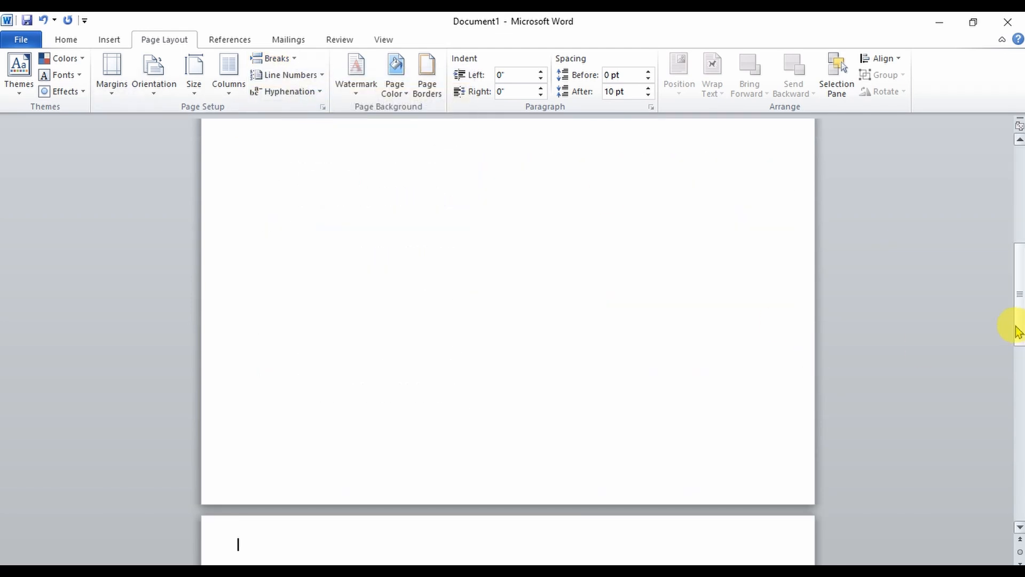
- Insert a column break at the end of the text
drag(1019, 328, 973, 213)
click(289, 60)
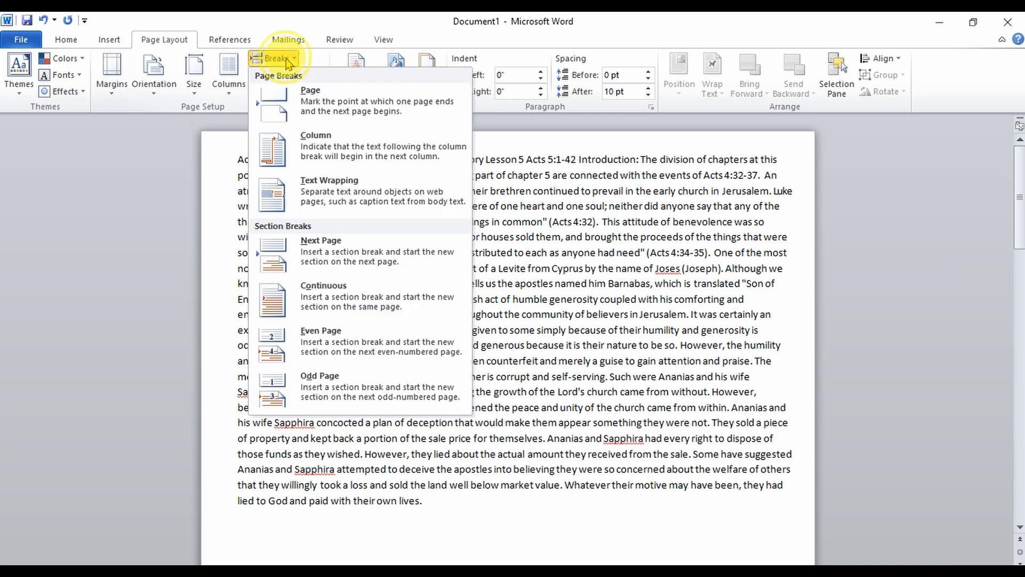
click(305, 141)
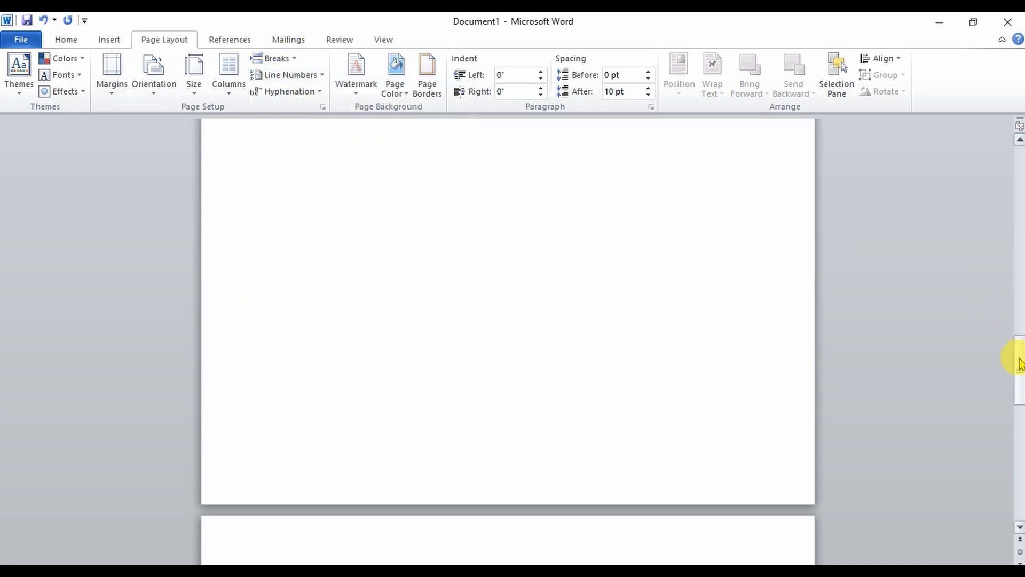
- Insert a text wrapping break at the end of the text
drag(1014, 355, 1007, 142)
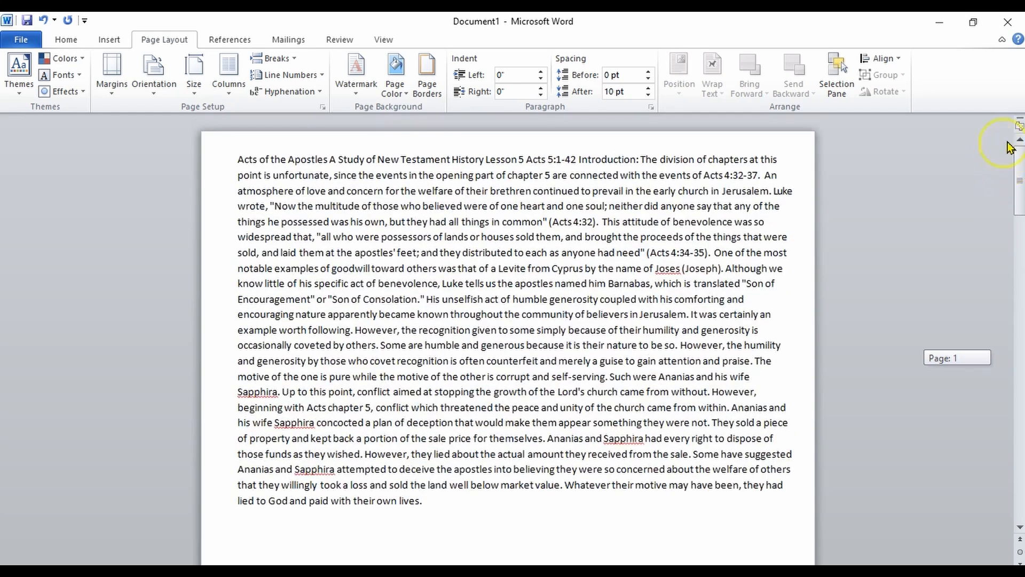
click(287, 58)
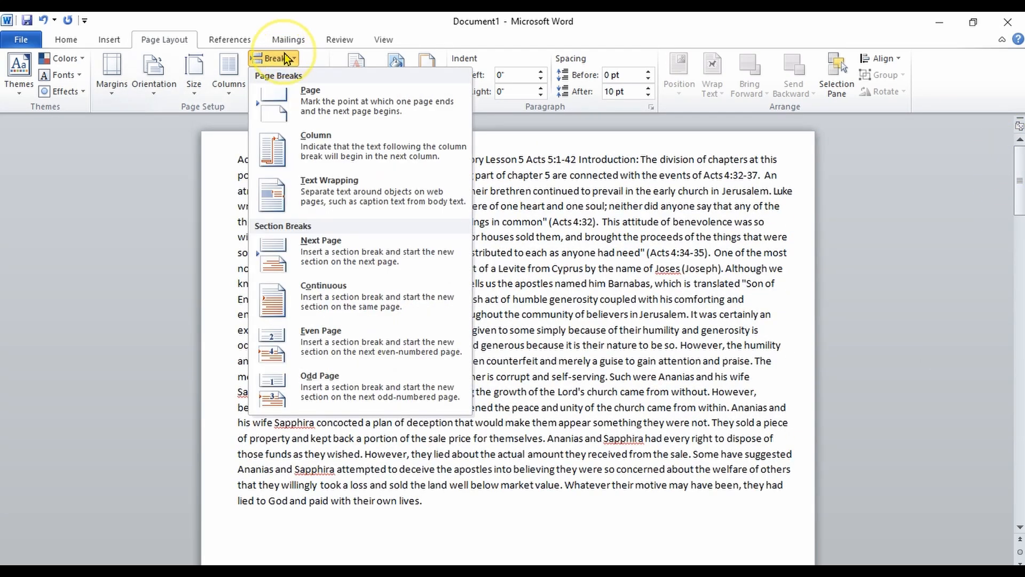
click(329, 195)
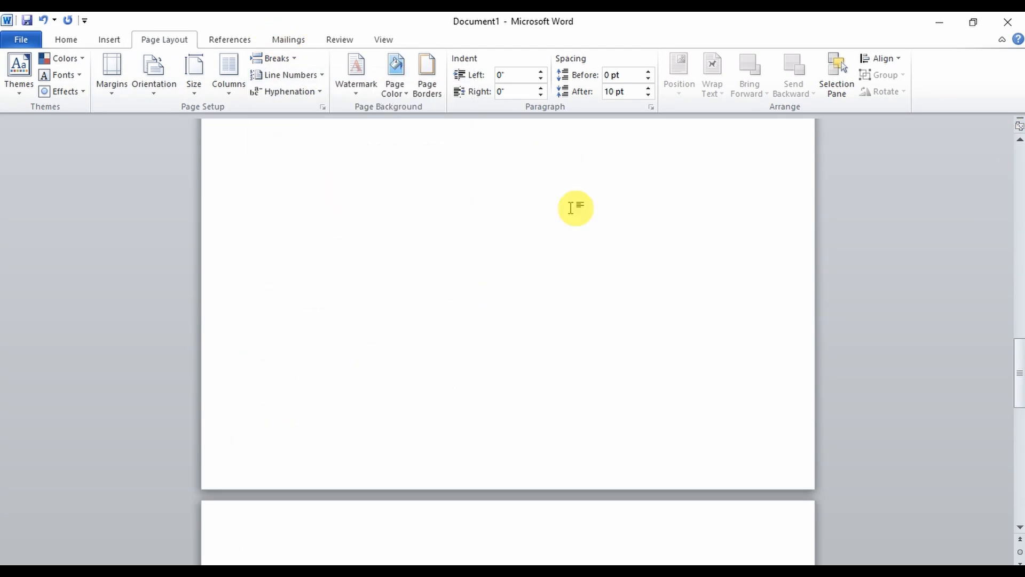
- Insert a Next Page section break at the end of the text
drag(1020, 355, 994, 133)
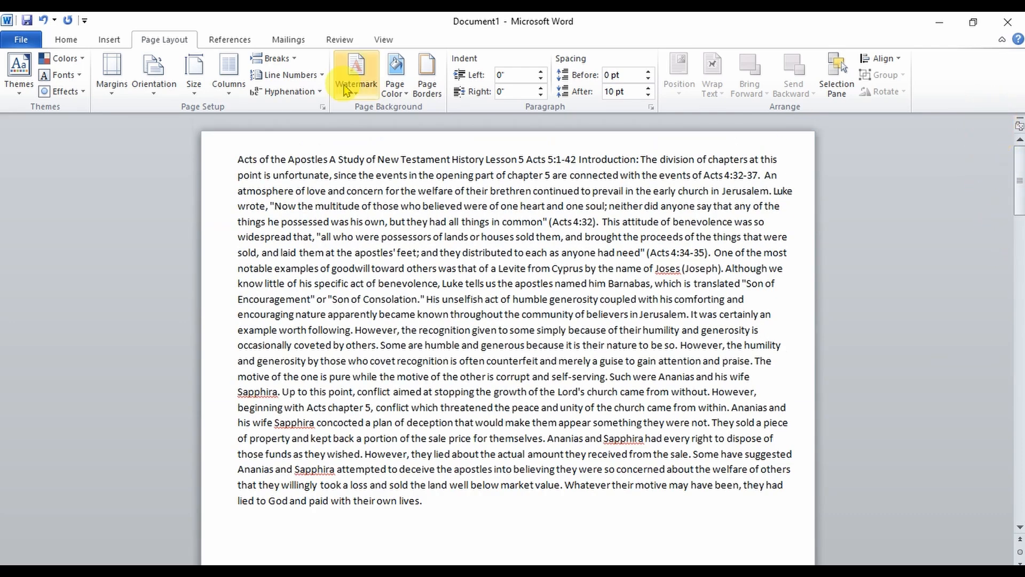
click(278, 57)
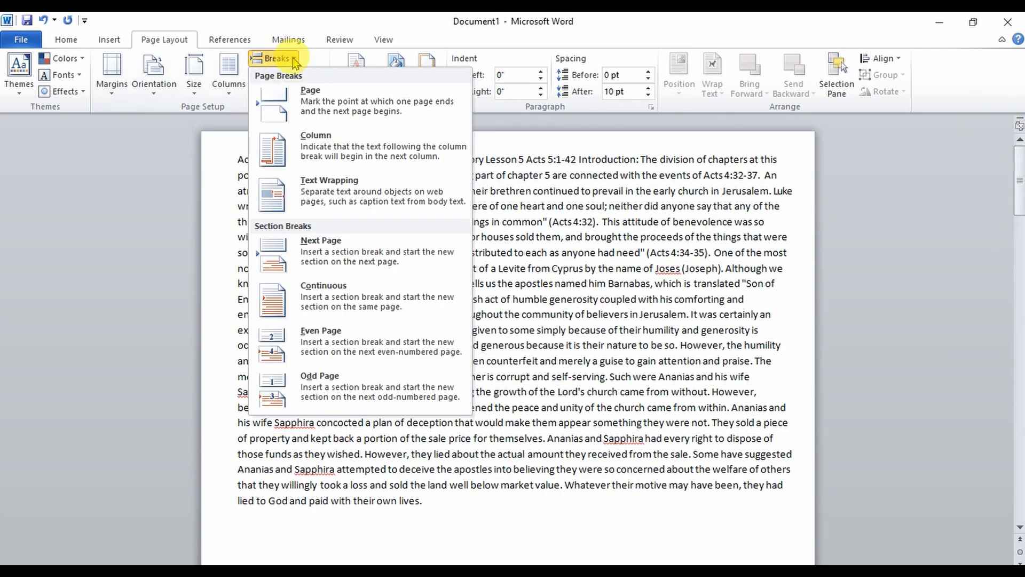
click(321, 246)
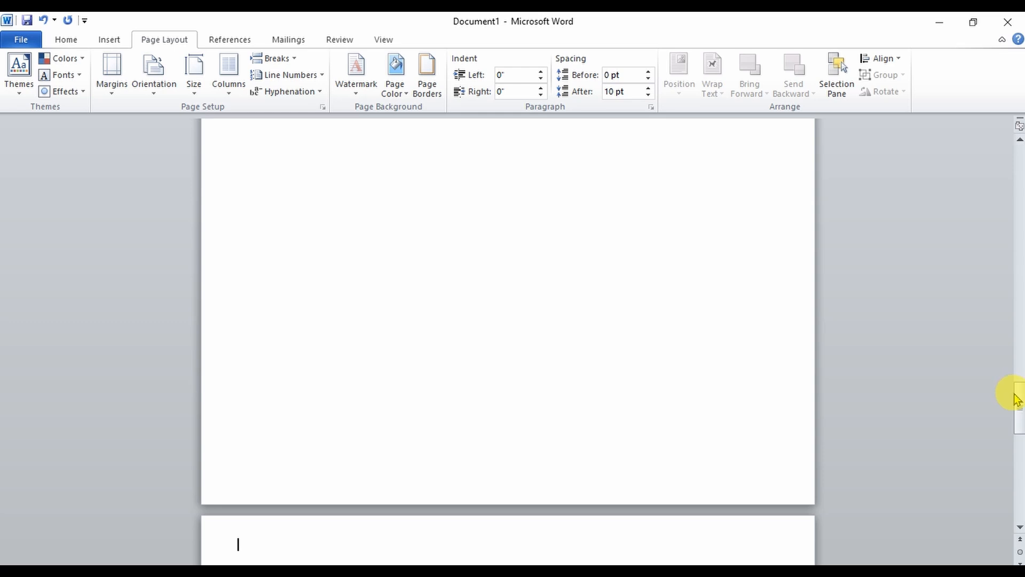
- Insert another page break at the end of the text
drag(1017, 401, 978, 137)
click(287, 57)
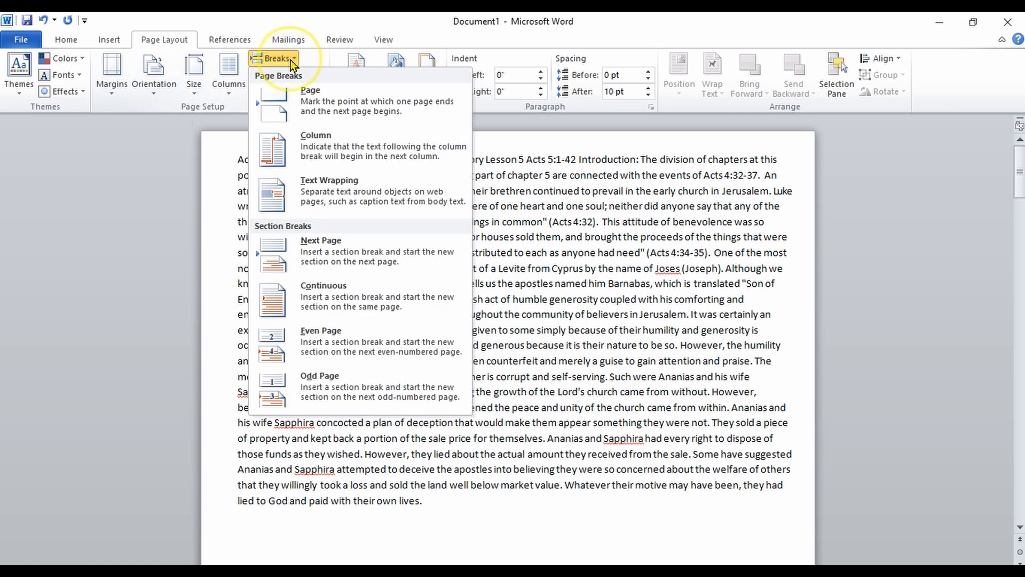
click(320, 101)
click(783, 370)
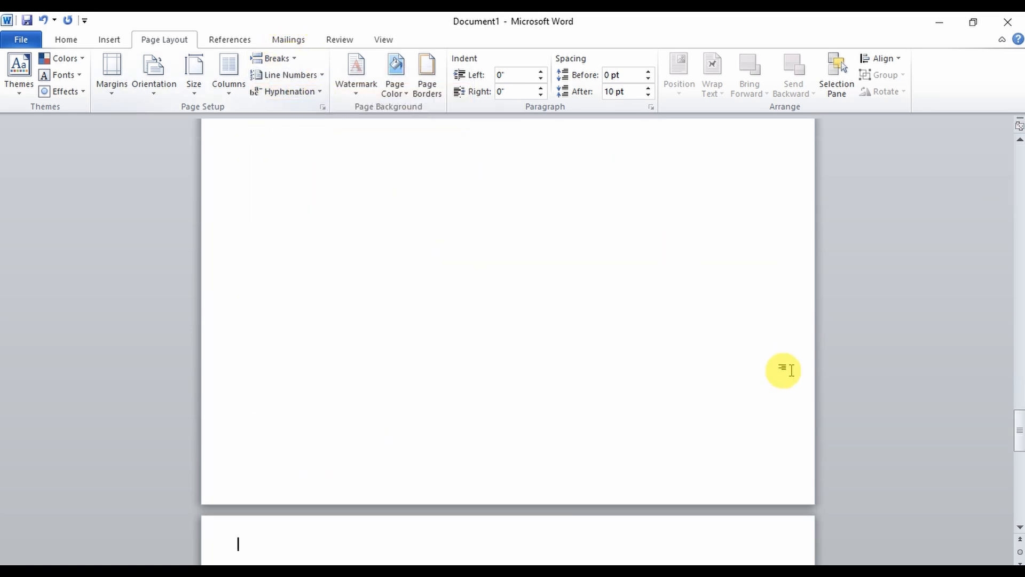
- Insert a Blank (Three Columns) header into the document
drag(1019, 427, 972, 136)
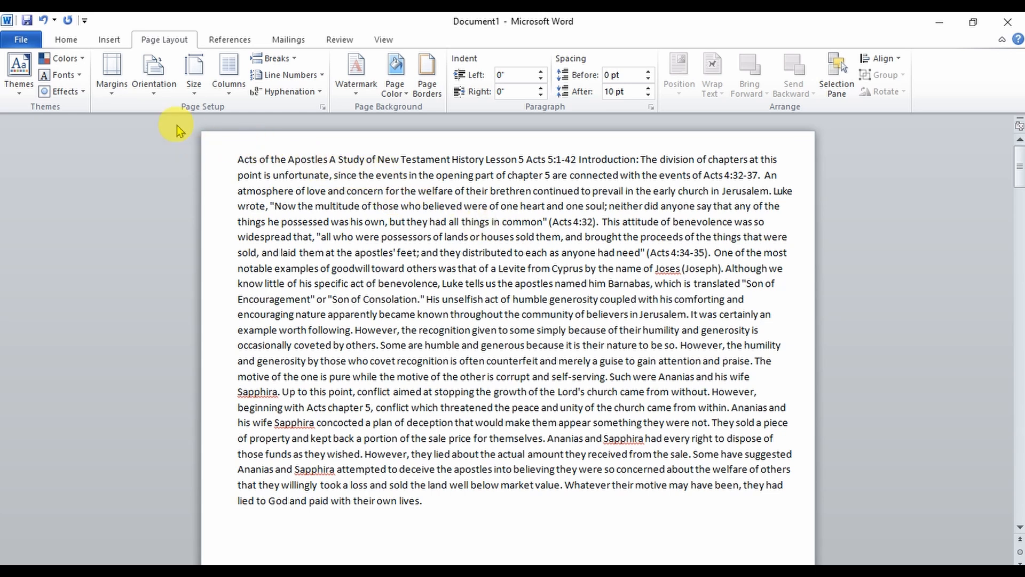
click(110, 43)
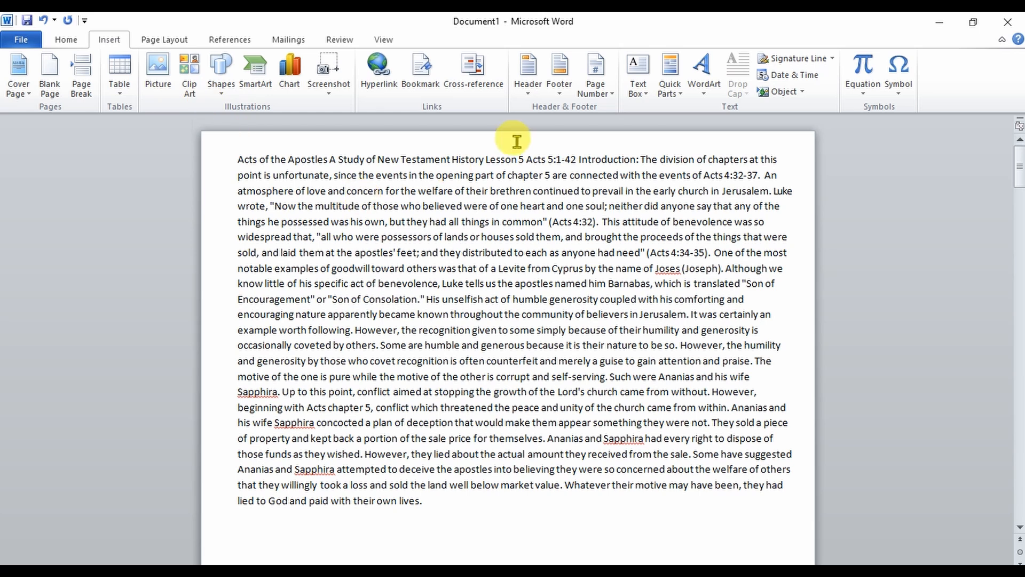
click(529, 87)
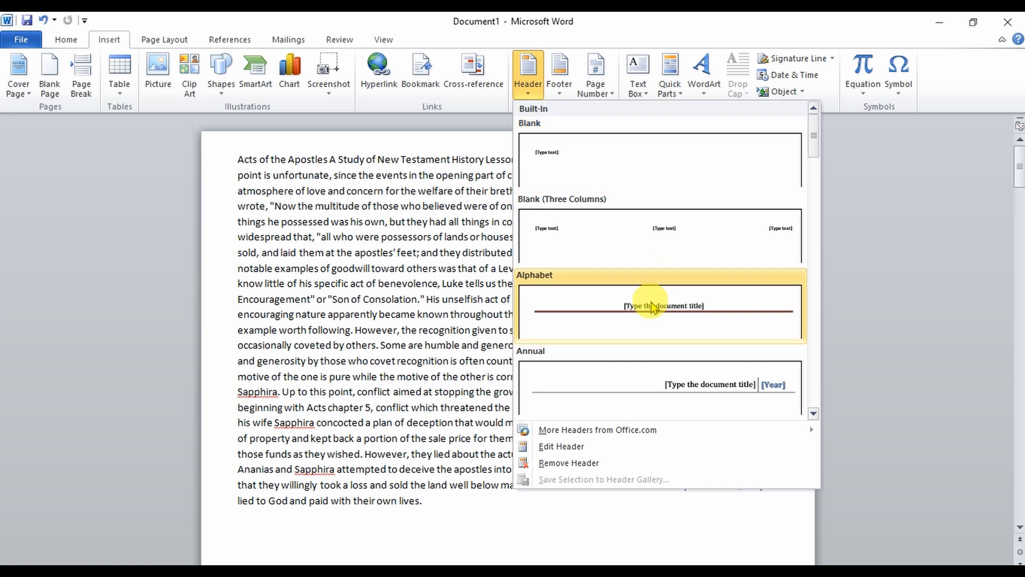
click(662, 233)
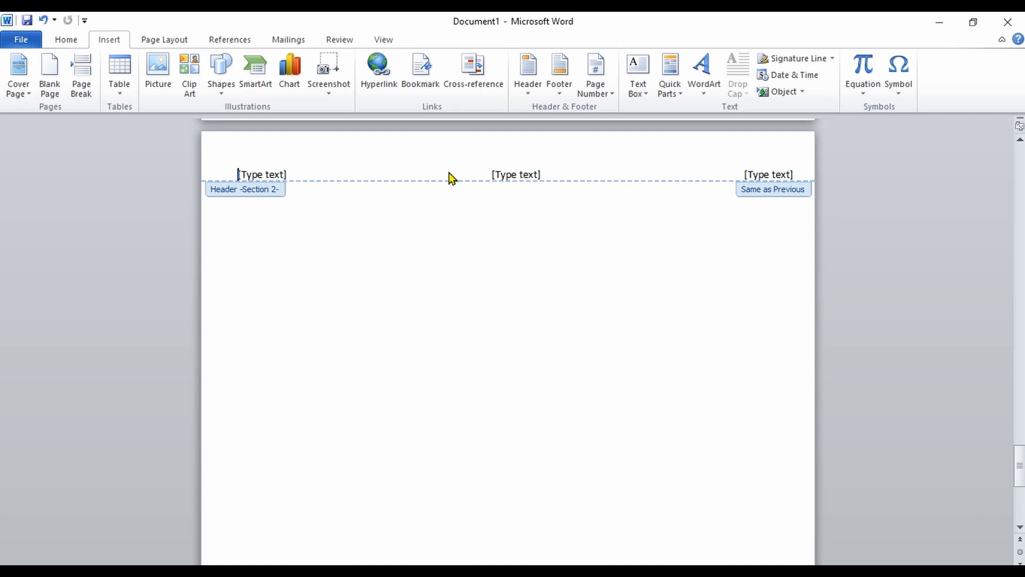
text(NOW)
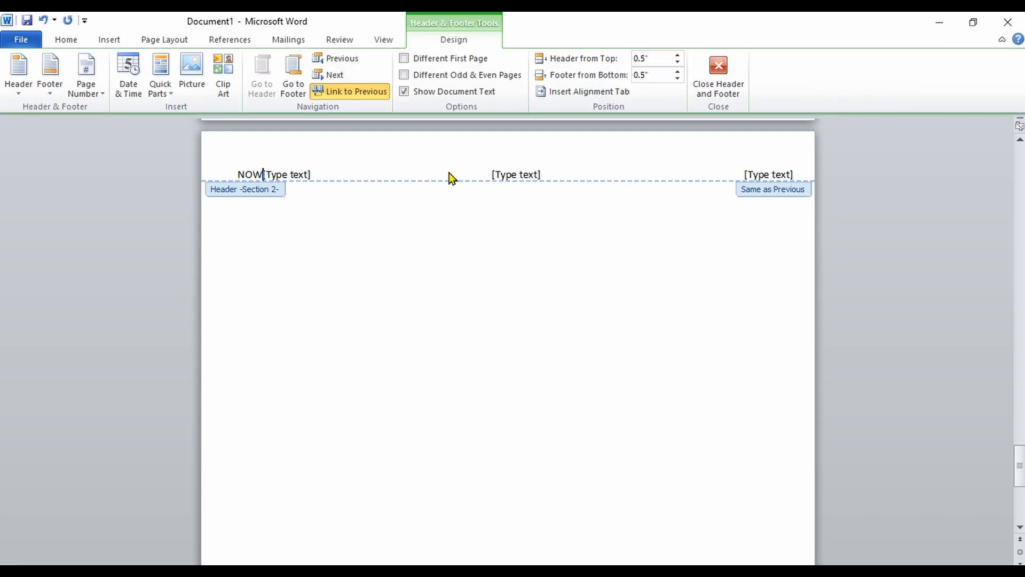
text(LUB)
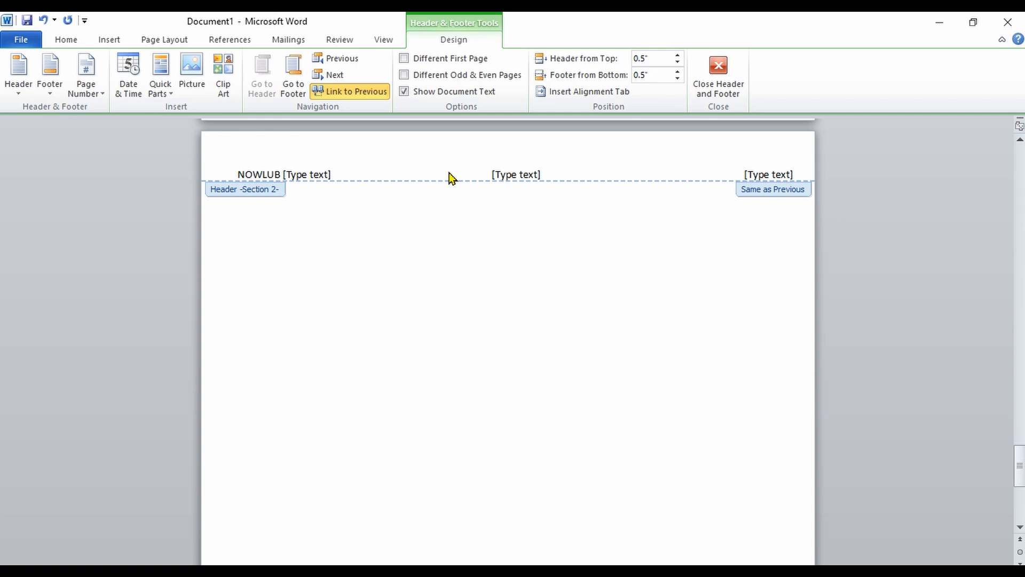
key(BackSpace)
key(BackSpace)
key(BackSpace)
key(BackSpace)
key(BackSpace)
key(BackSpace)
key(BackSpace)
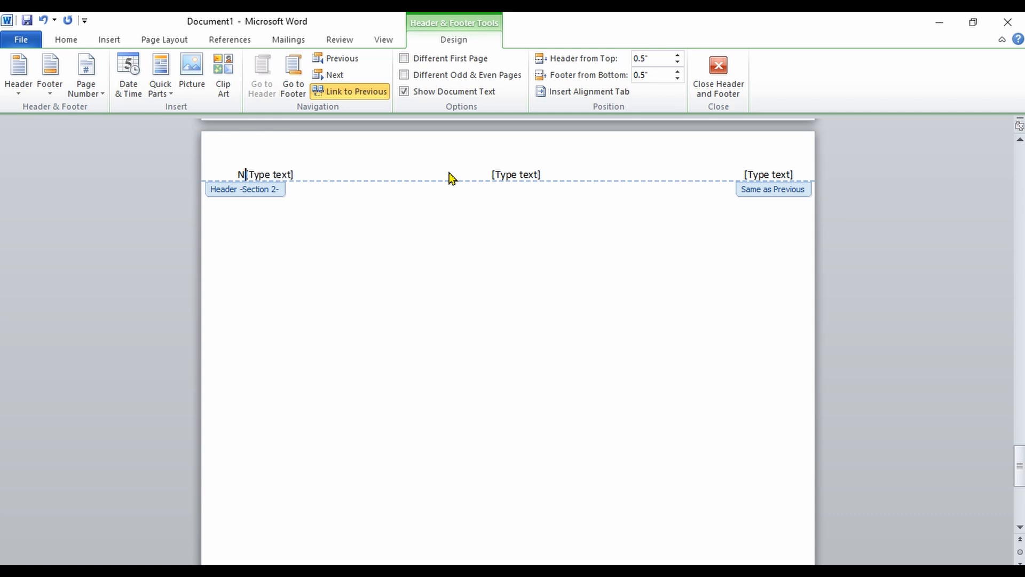
- Enter NOWLUB in the header's left column
click(448, 171)
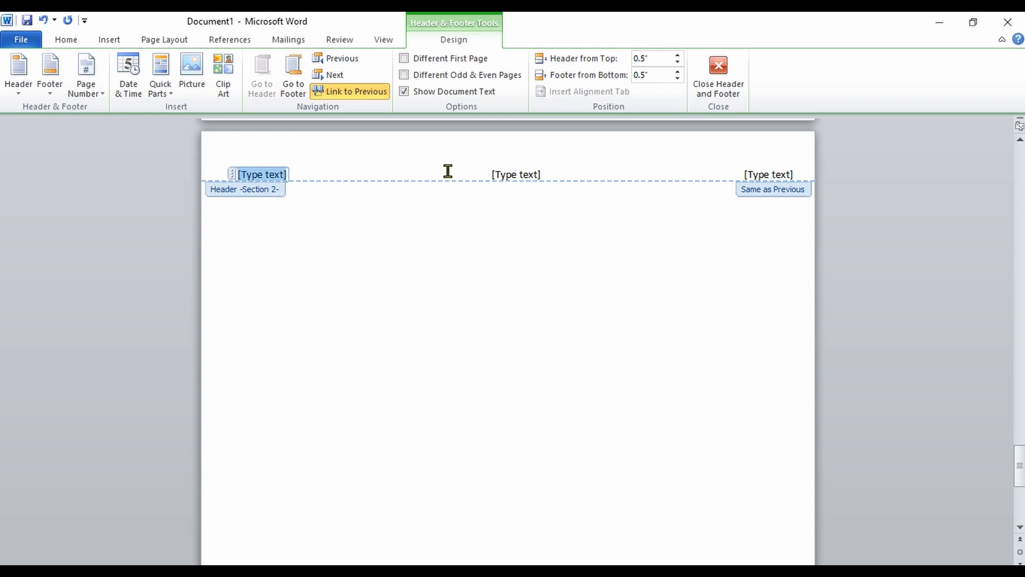
text(NOW)
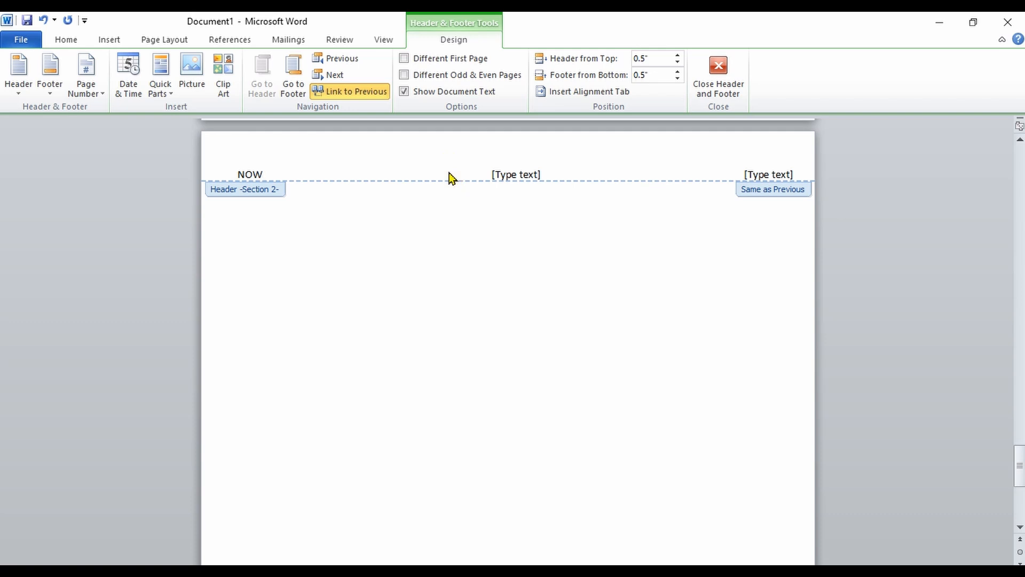
text(LUB)
- Enter a phone number in the header's centre column
click(533, 175)
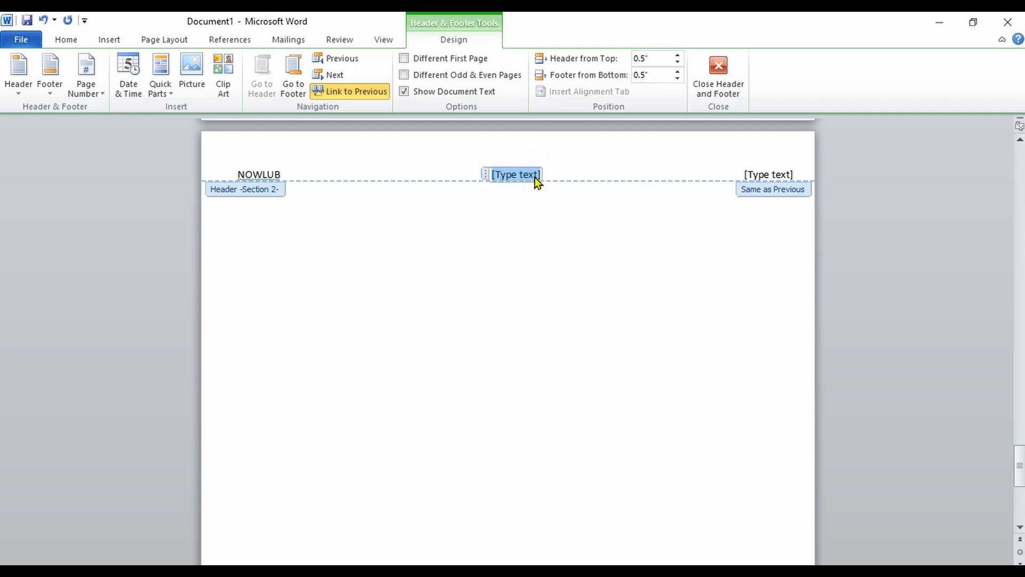
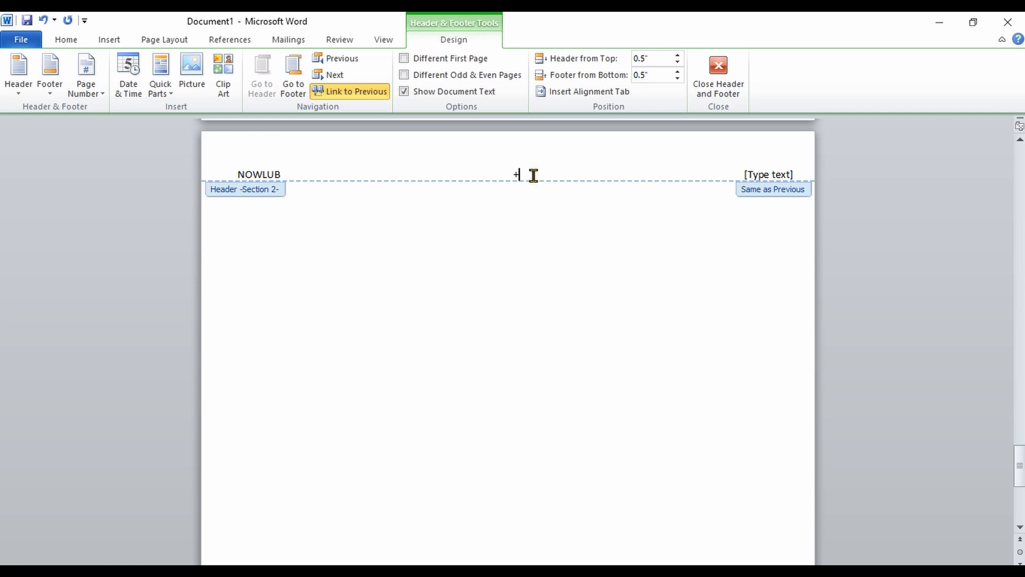
click(536, 182)
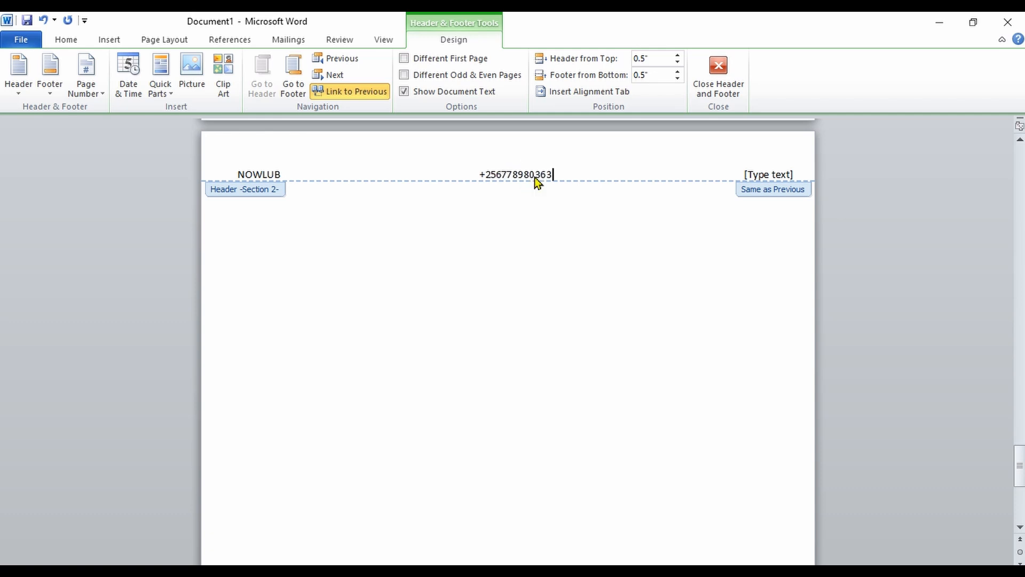
- Enter COMPUTER CLASSES in the header's right column
click(771, 175)
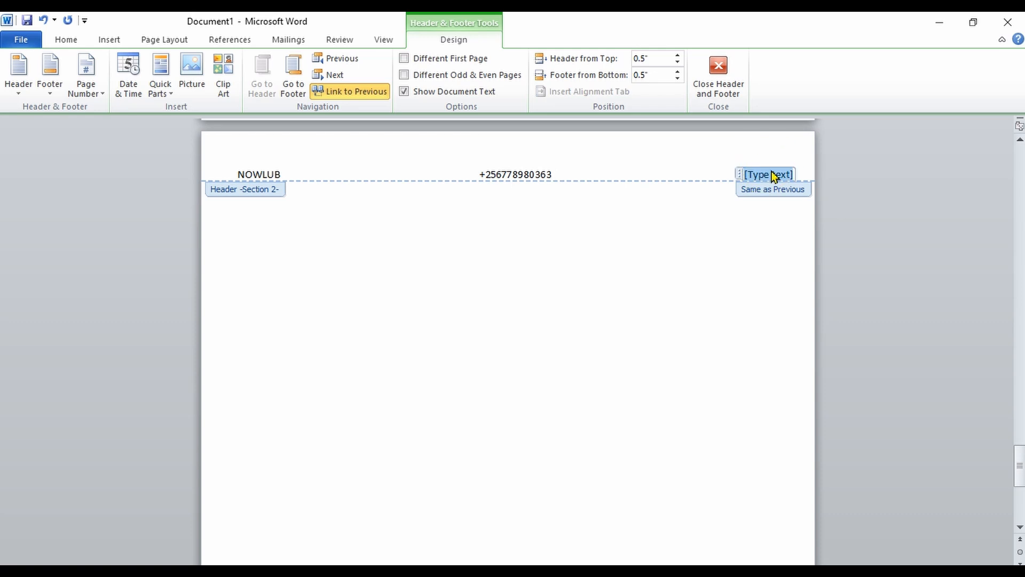
text(COMP)
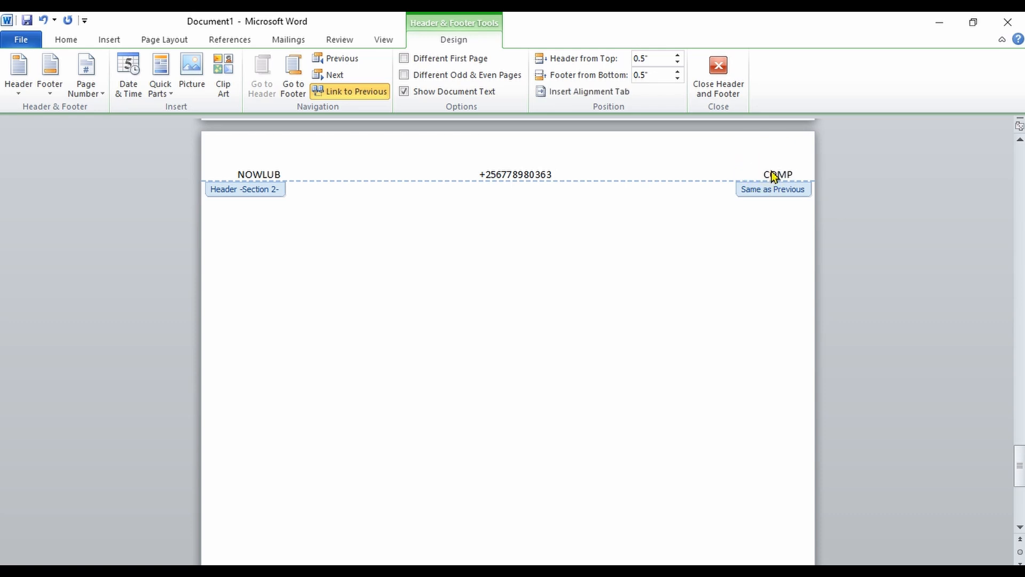
text(UTER)
click(773, 176)
text(CLASSES)
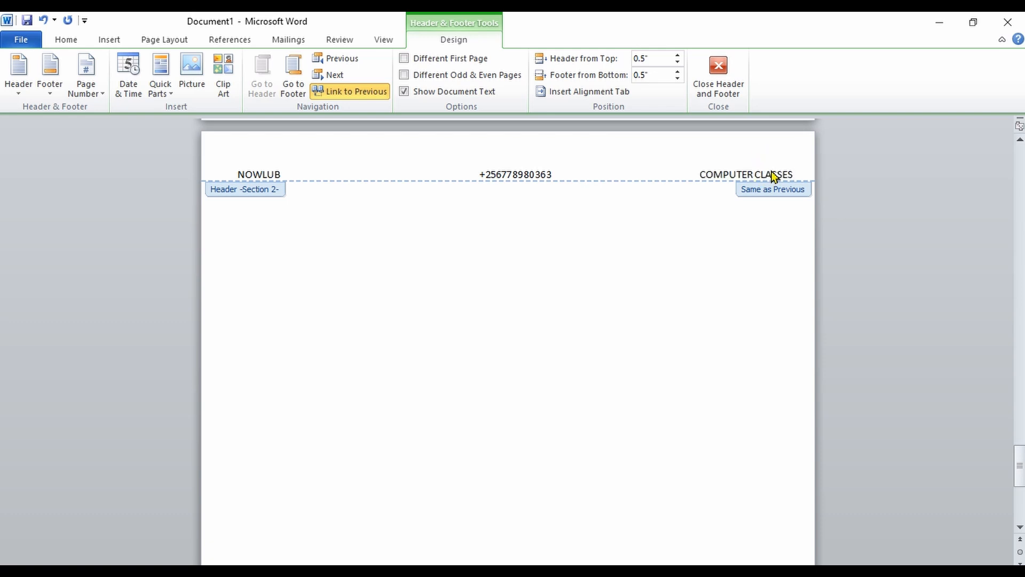
- Add a second empty line to the header and close the header and footer
key(Return)
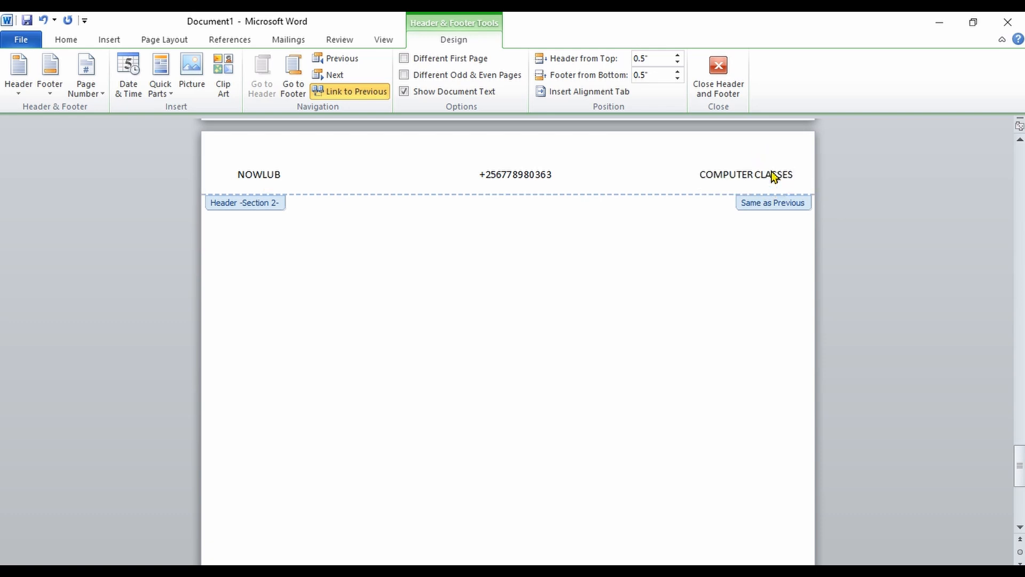
text(NNNN)
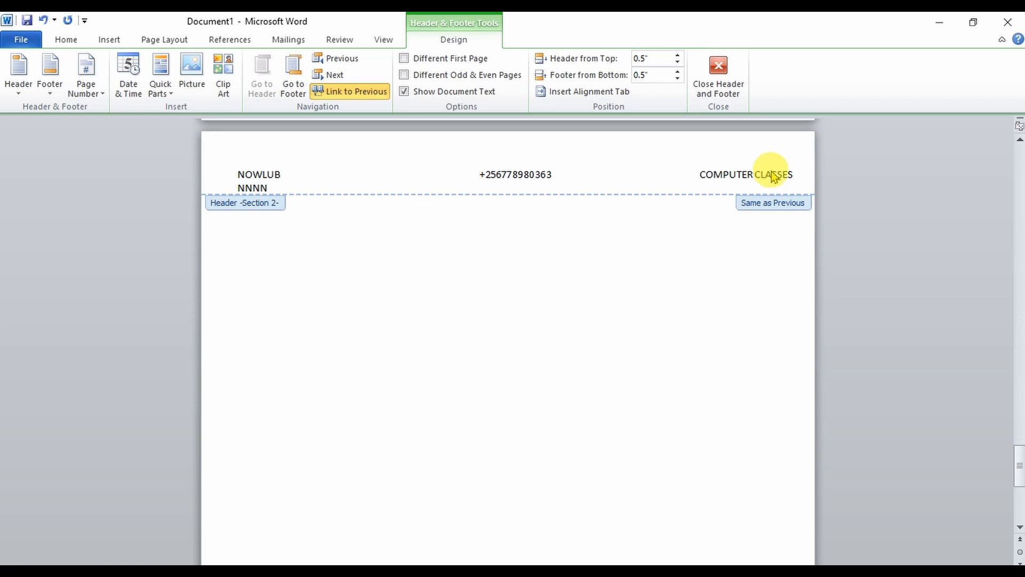
key(BackSpace)
key(BackSpace)
key(BackSpace)
key(BackSpace)
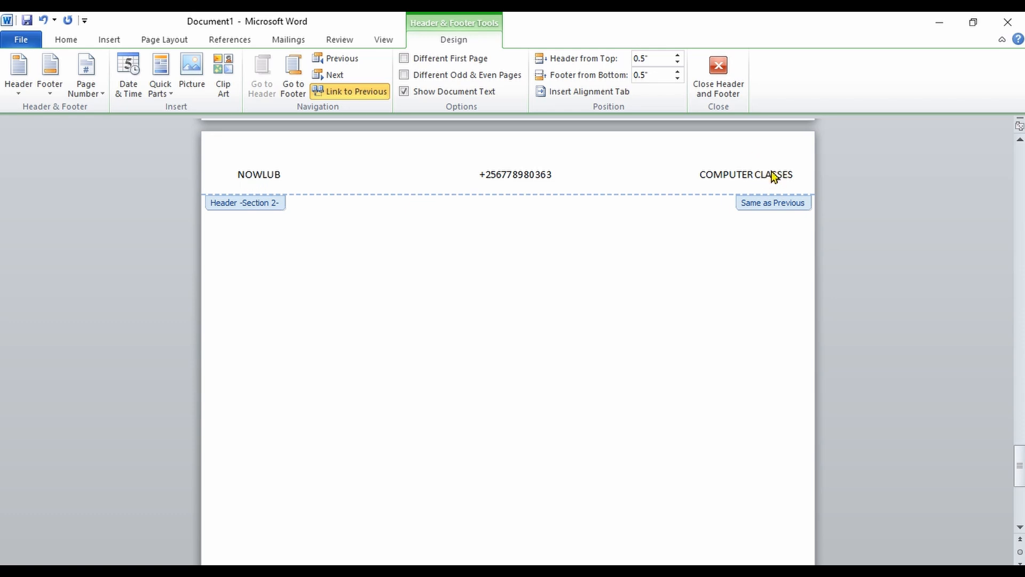
click(726, 81)
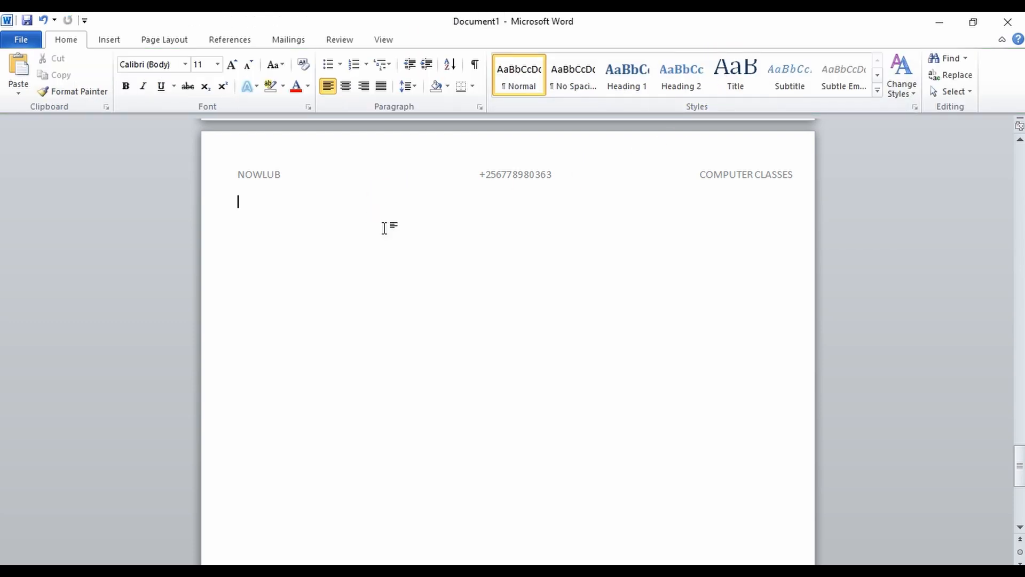
- Type sample text JDFJJFJGJJGNNNNNNN at the top of the new page
click(354, 202)
text(JDFJJFJGJJG)
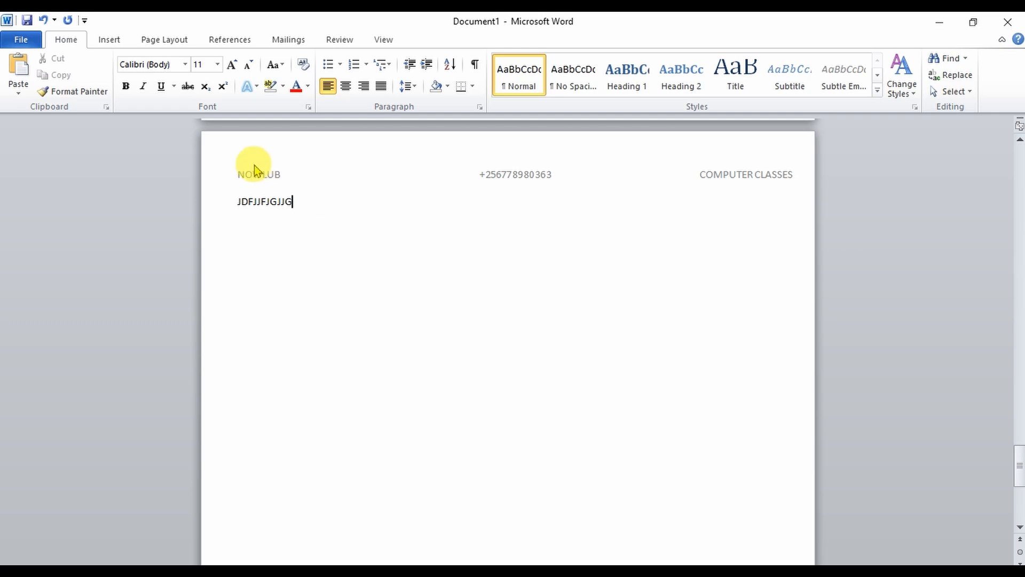
text(NNNNNN)
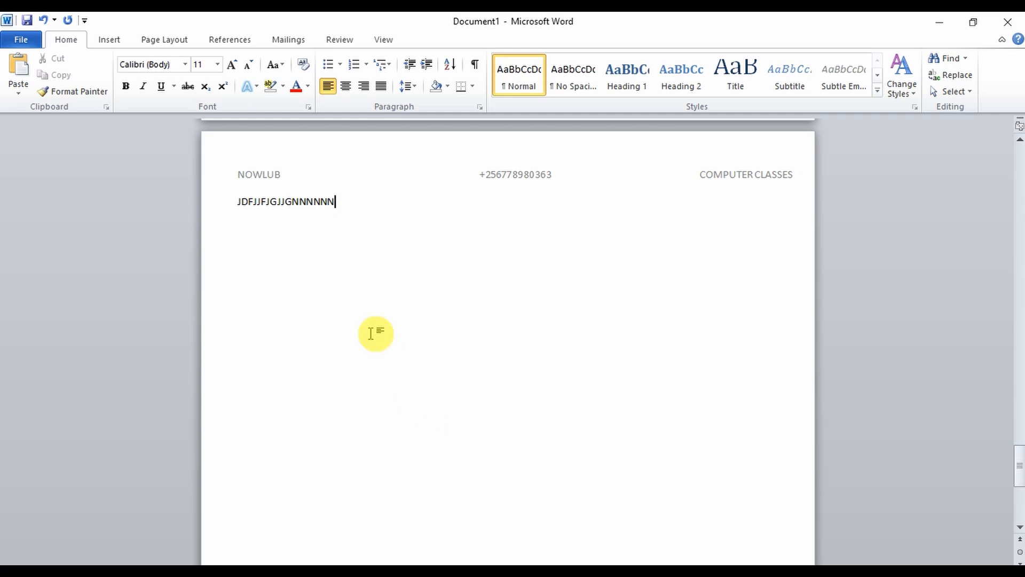
- Insert a Blank (Three Columns) footer into the document
click(115, 45)
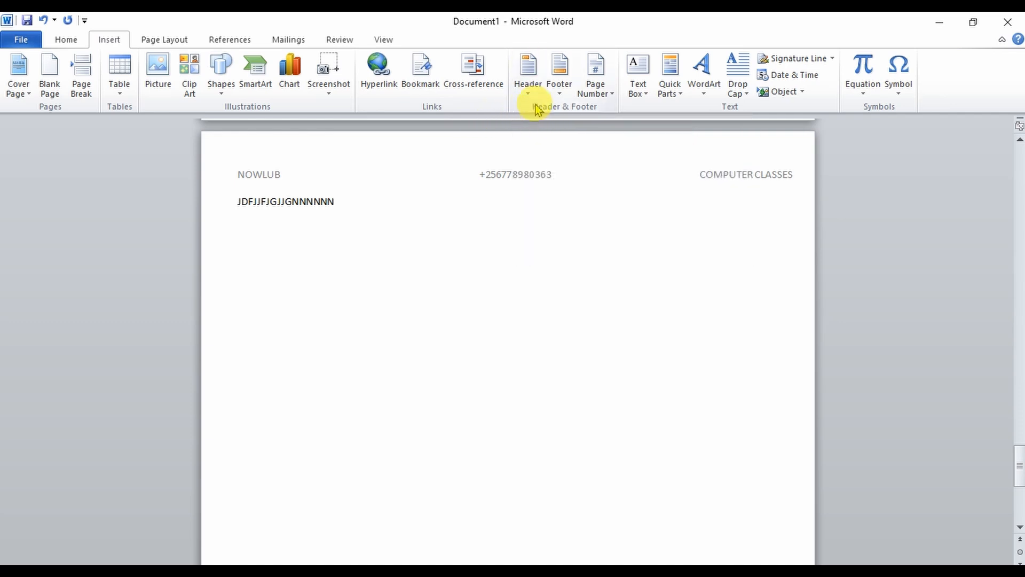
click(565, 79)
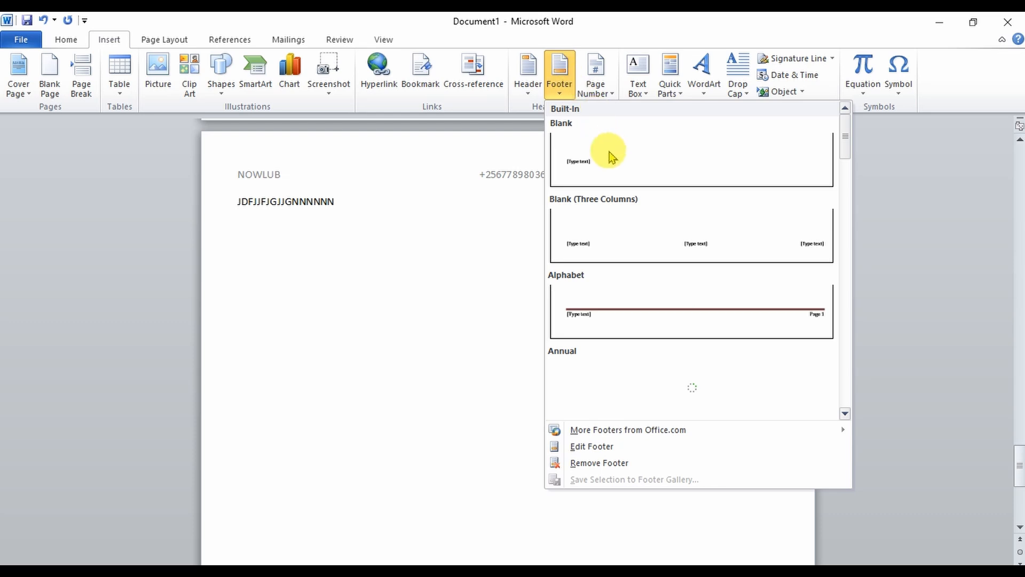
click(605, 232)
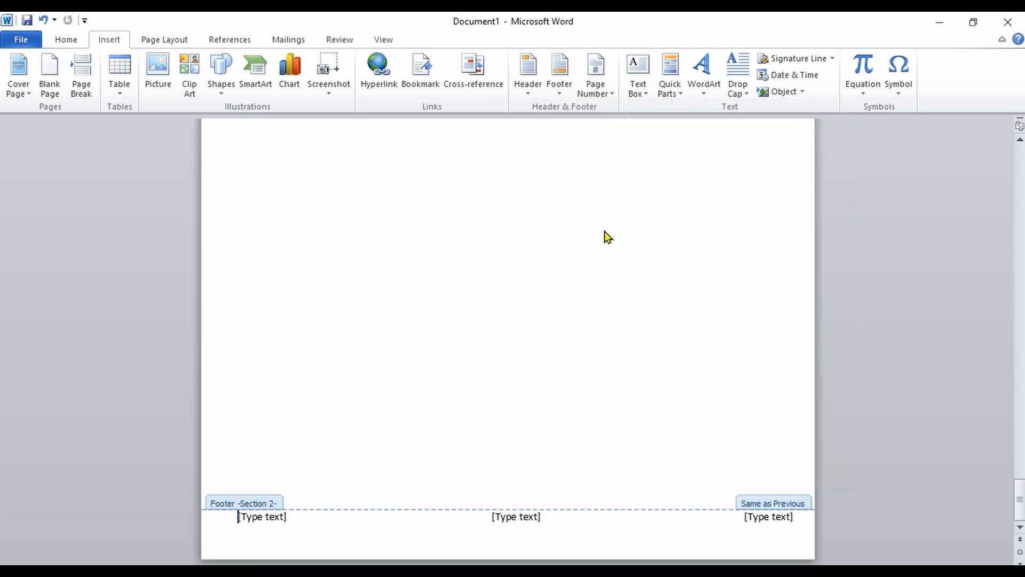
- Enter NOWLUB in the footer's left column
text(N)
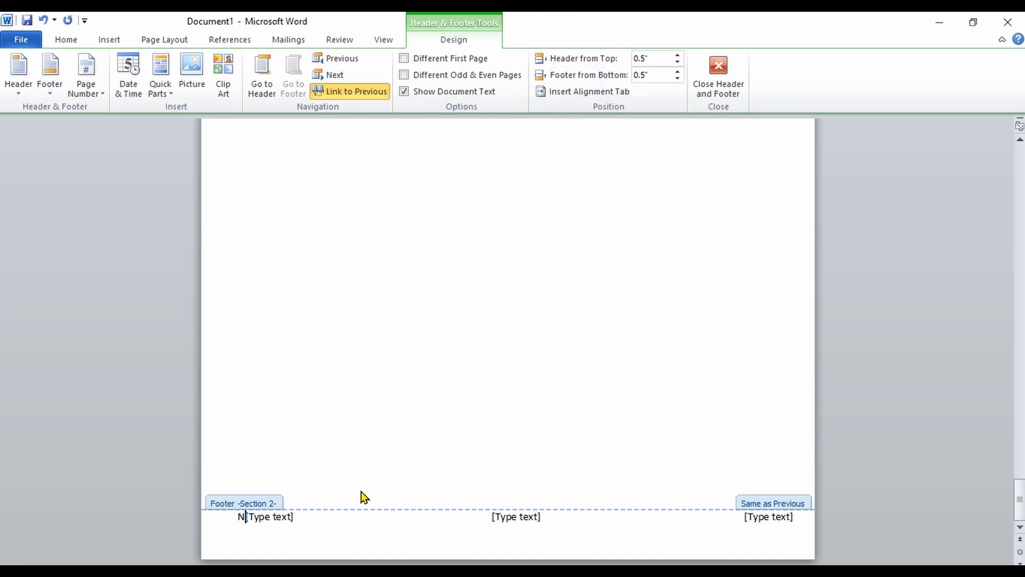
key(BackSpace)
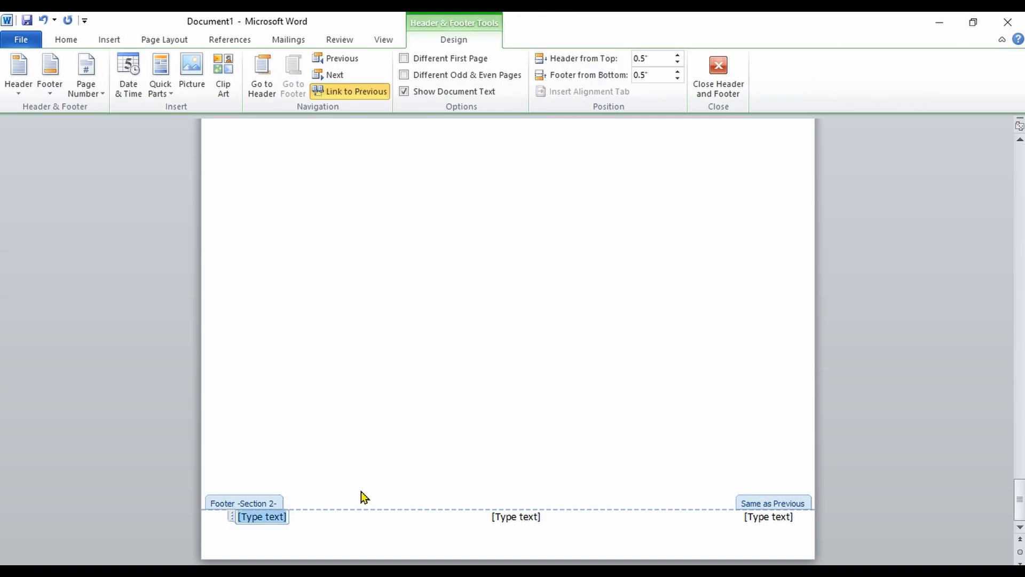
text(NOWLUB)
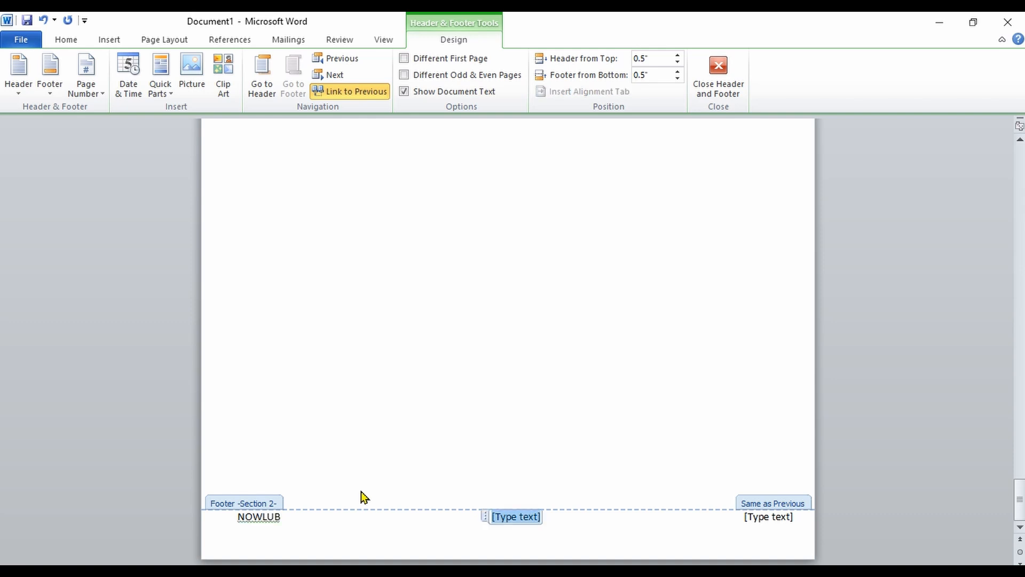
- Enter ENGLISH CLASSES and TAILORING CLASSES in the footer's centre and right columns, then close the footer
text(ENG)
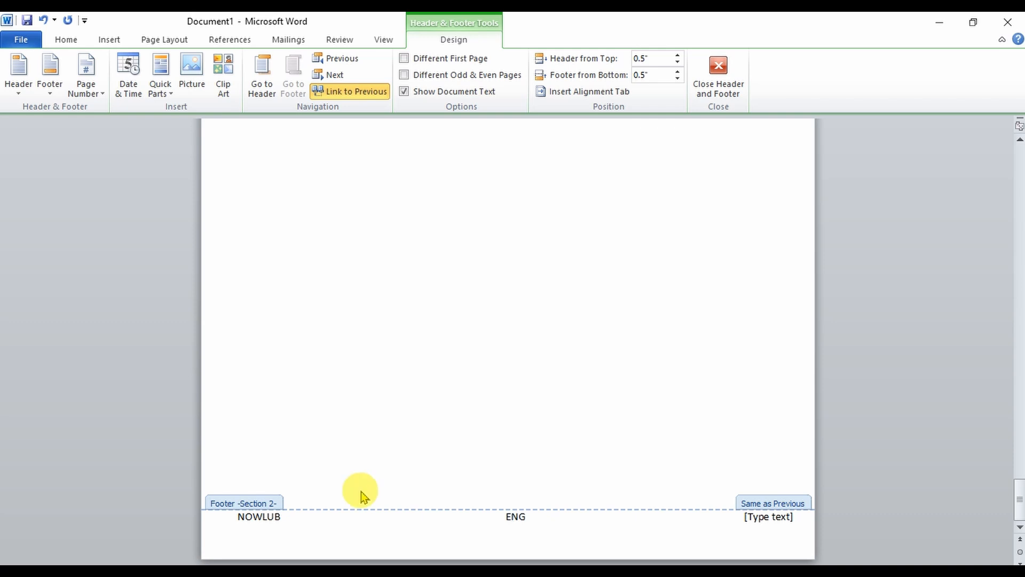
text(LISH CLASSES	)
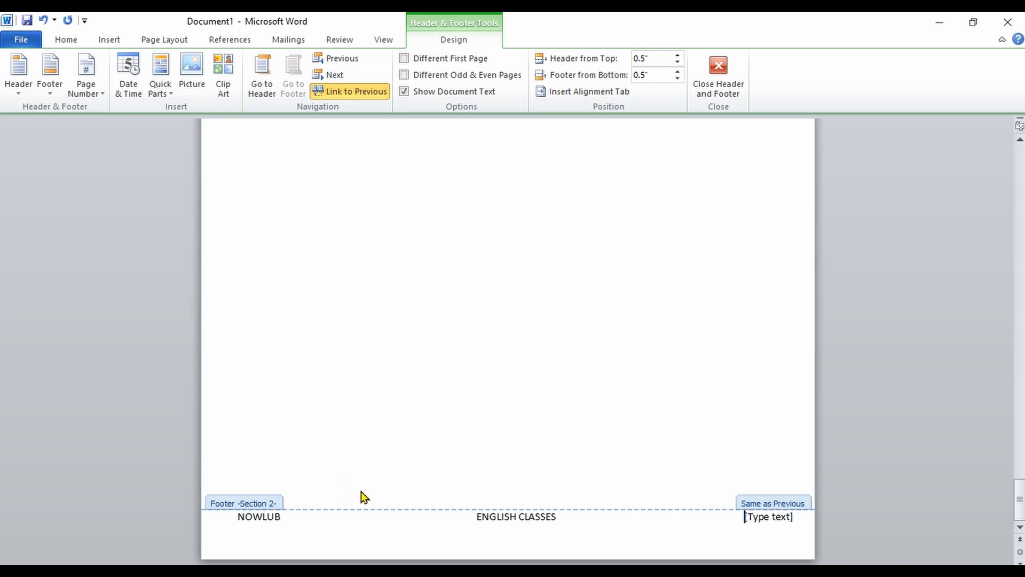
text(TAILORING CLASSES)
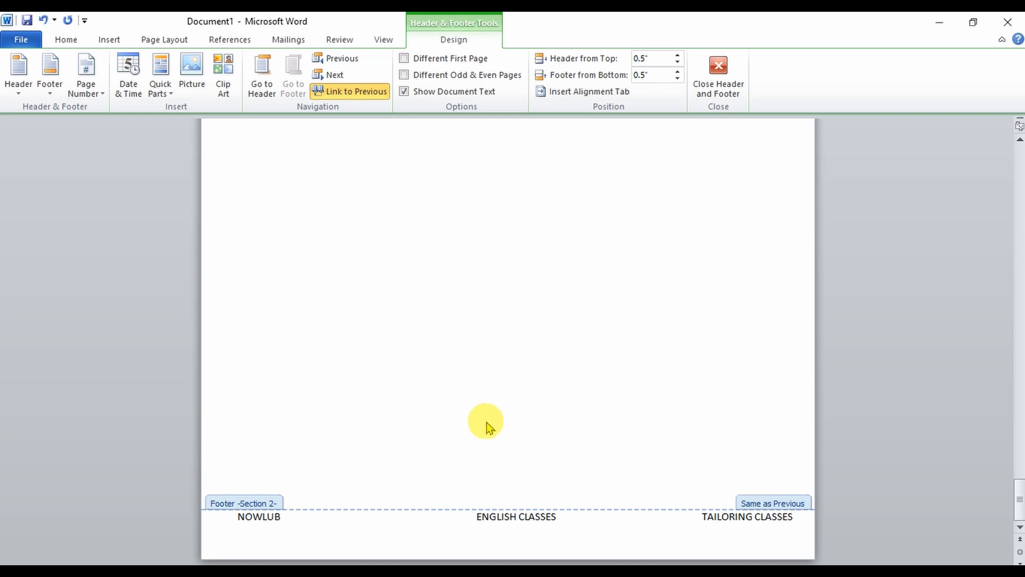
click(714, 72)
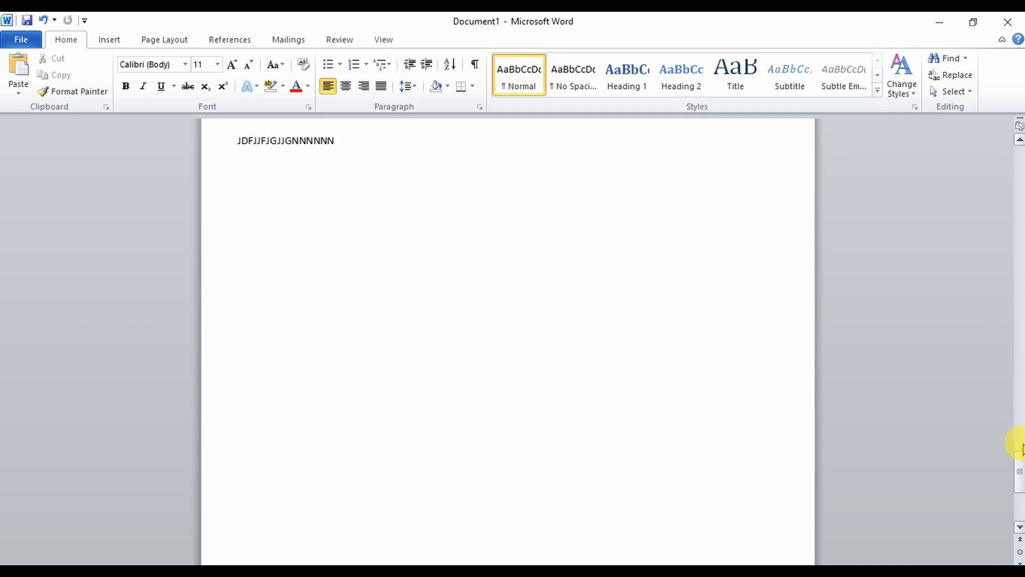
- Scroll through the document to review the headers and footers on each page
drag(1020, 451, 1020, 140)
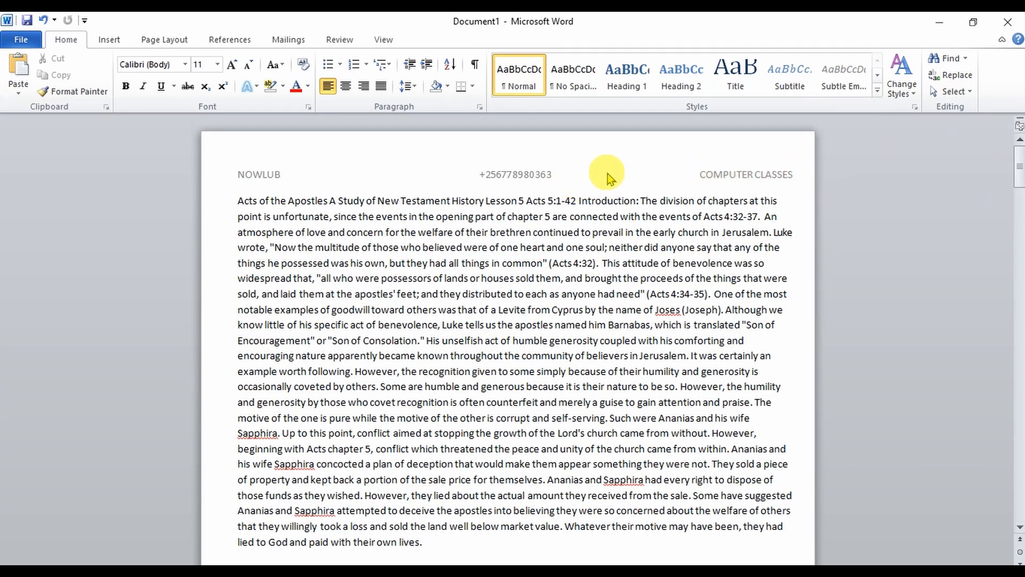
drag(1019, 152, 1021, 195)
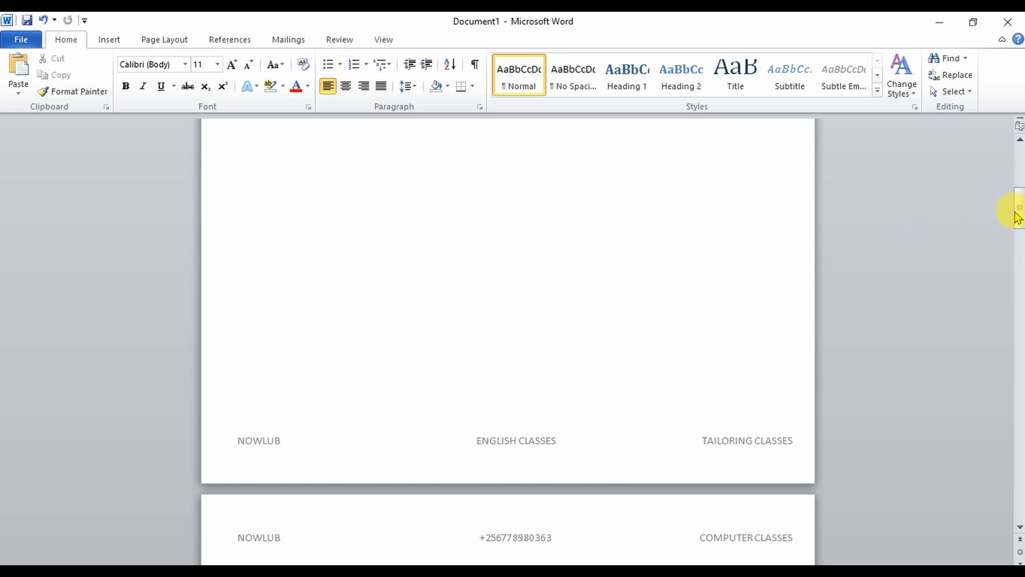
- Try inserting an Accent Bar 1 page number at the top of the page, then undo it and close the header
drag(1018, 216, 1008, 140)
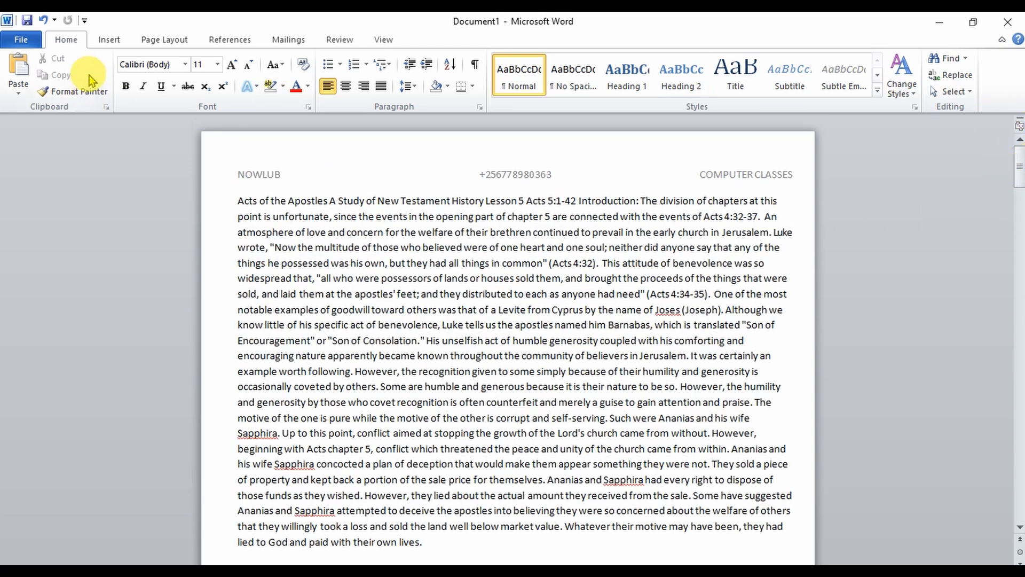
click(109, 40)
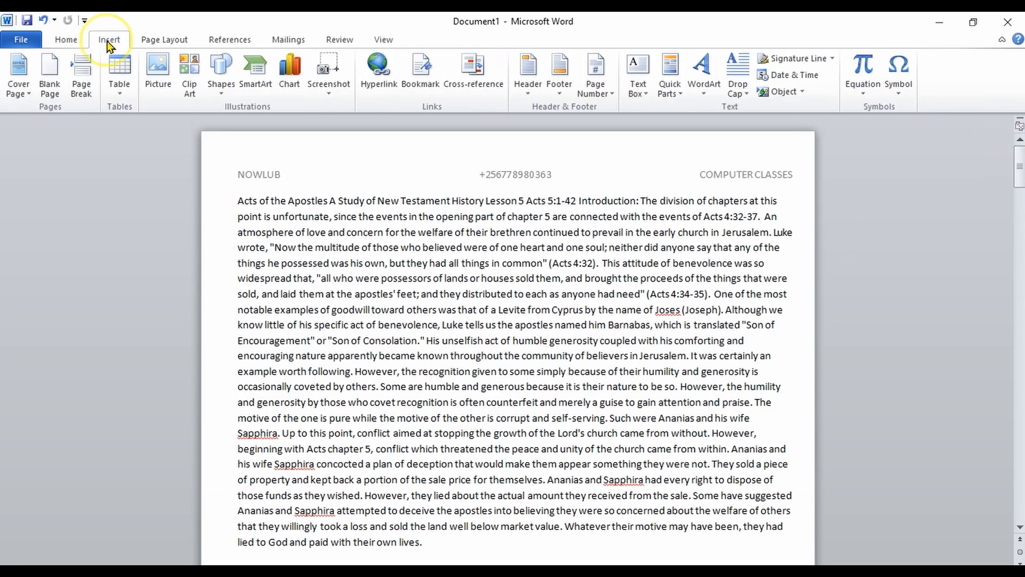
click(66, 40)
click(112, 42)
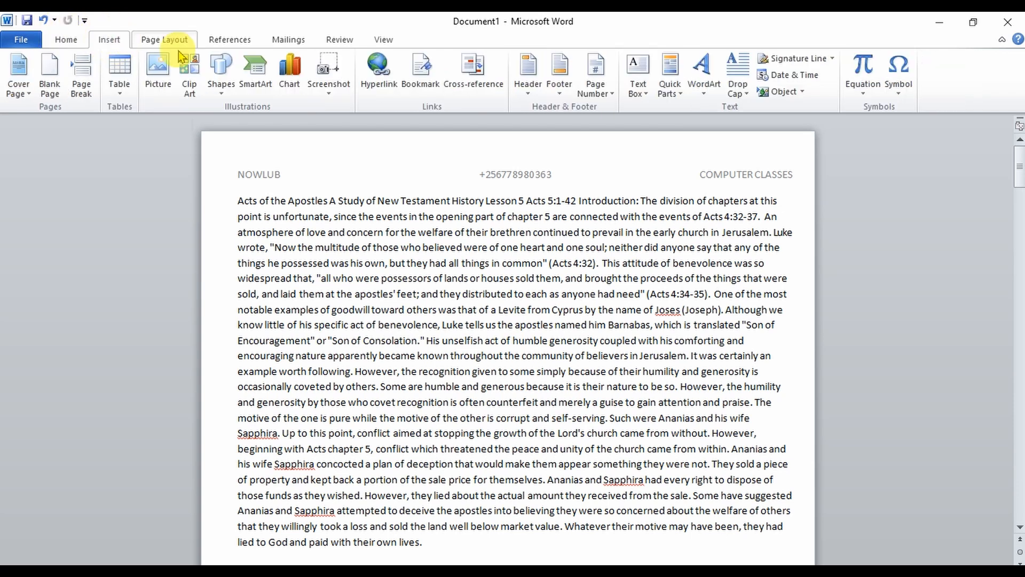
click(525, 91)
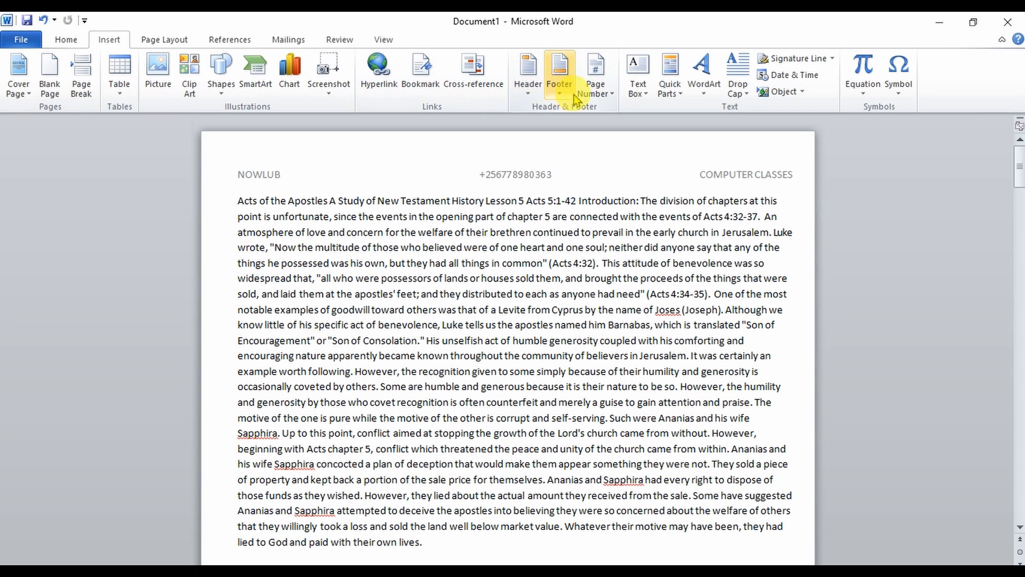
click(599, 76)
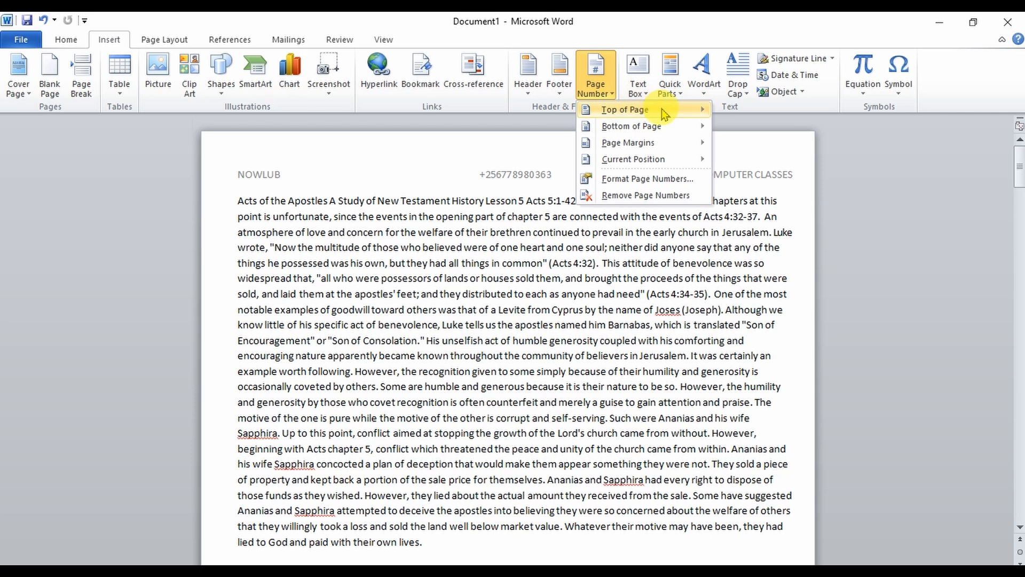
mouse_move(662, 110)
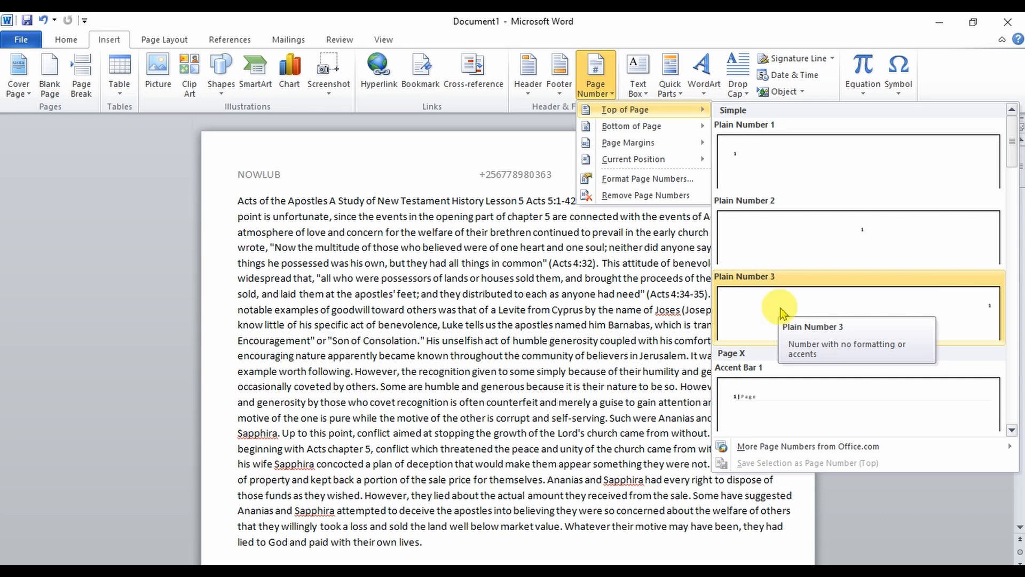
click(766, 398)
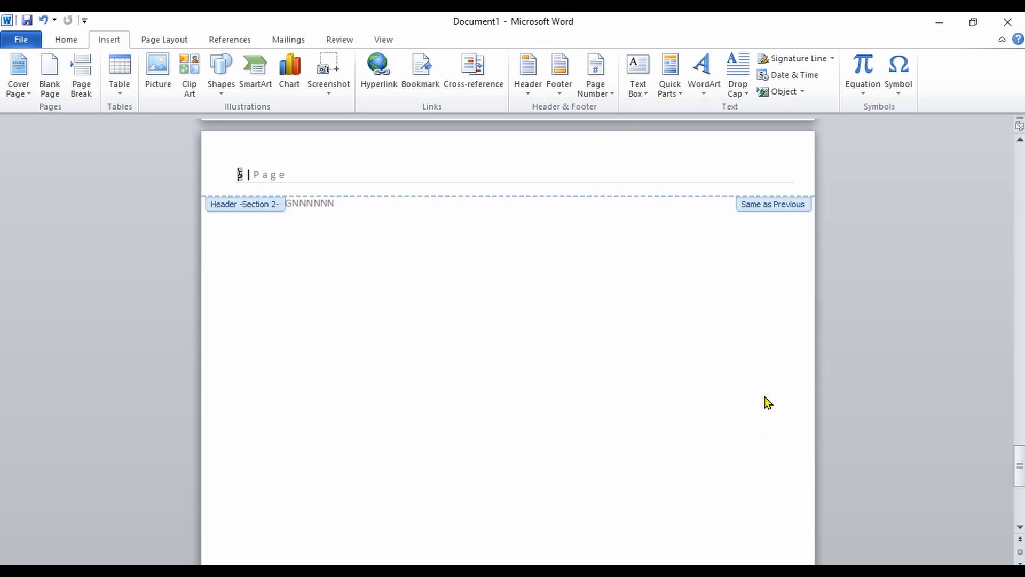
click(439, 231)
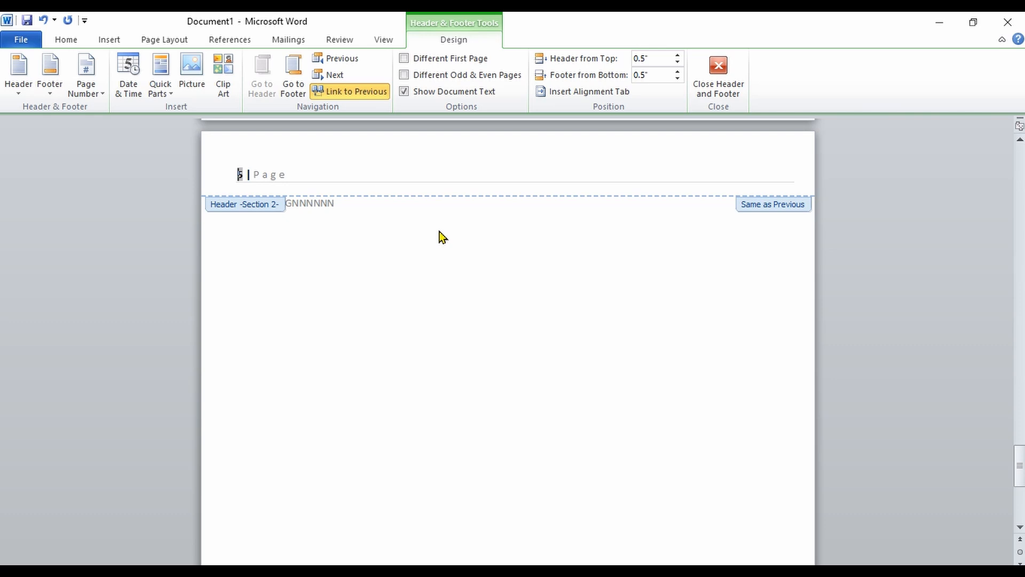
key(ctrl+z)
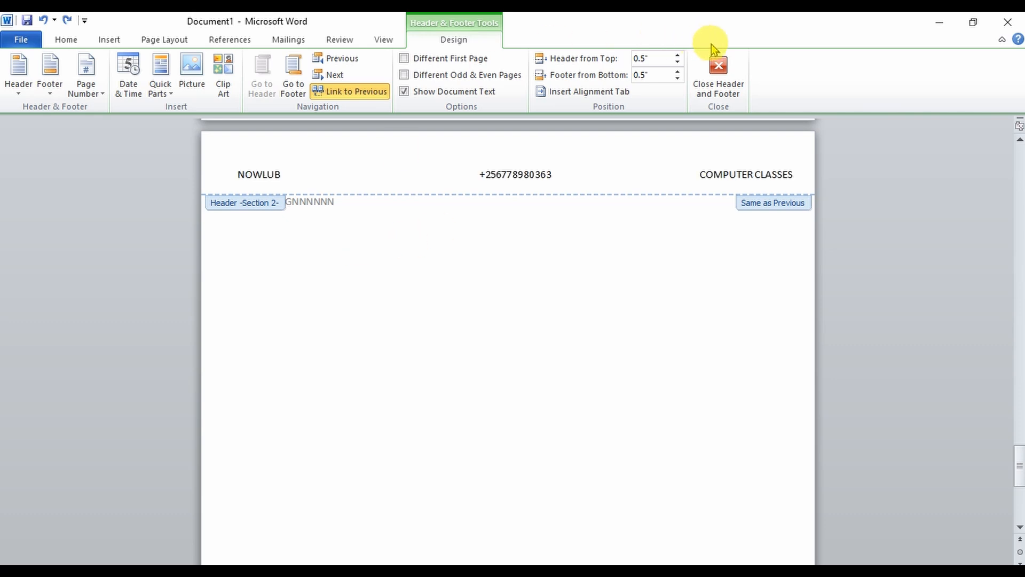
click(719, 66)
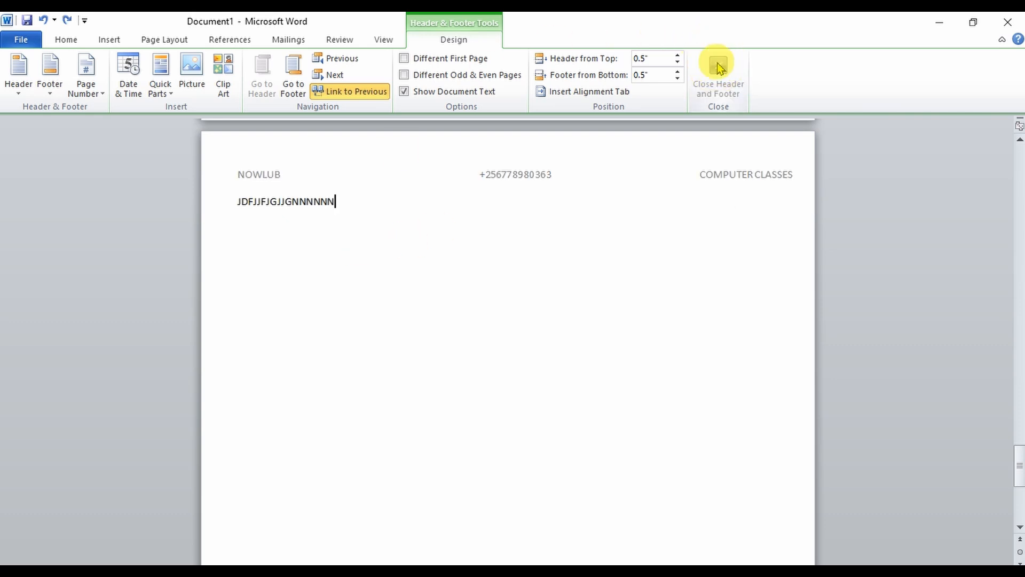
- Insert a Plain Number 1 page number at the top of the page
click(118, 43)
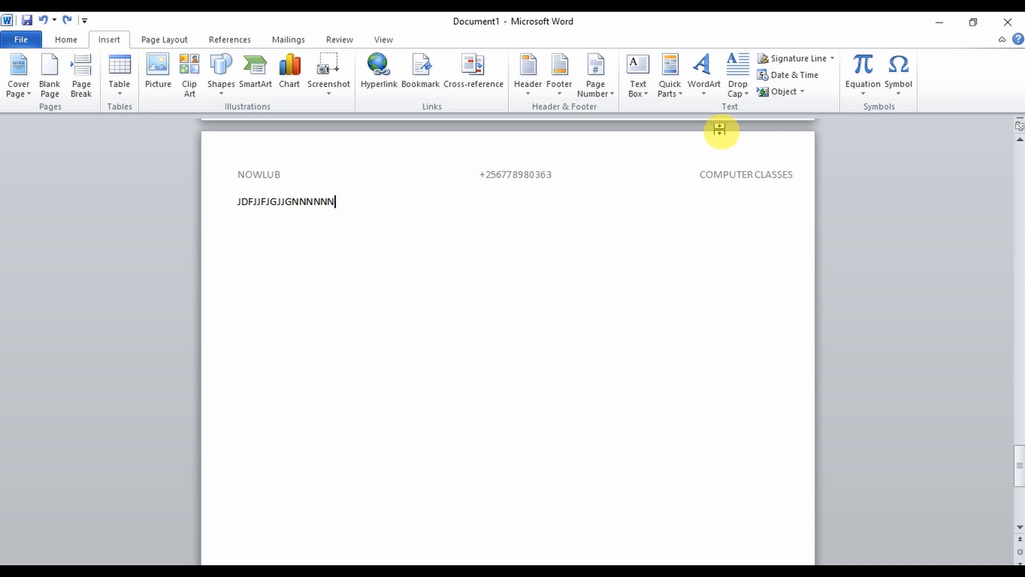
click(607, 90)
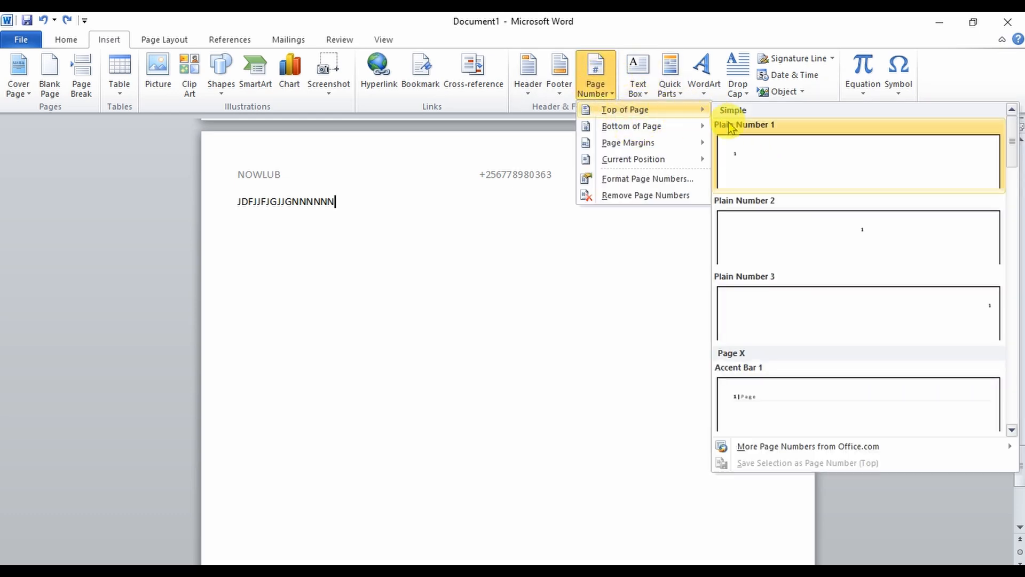
click(744, 159)
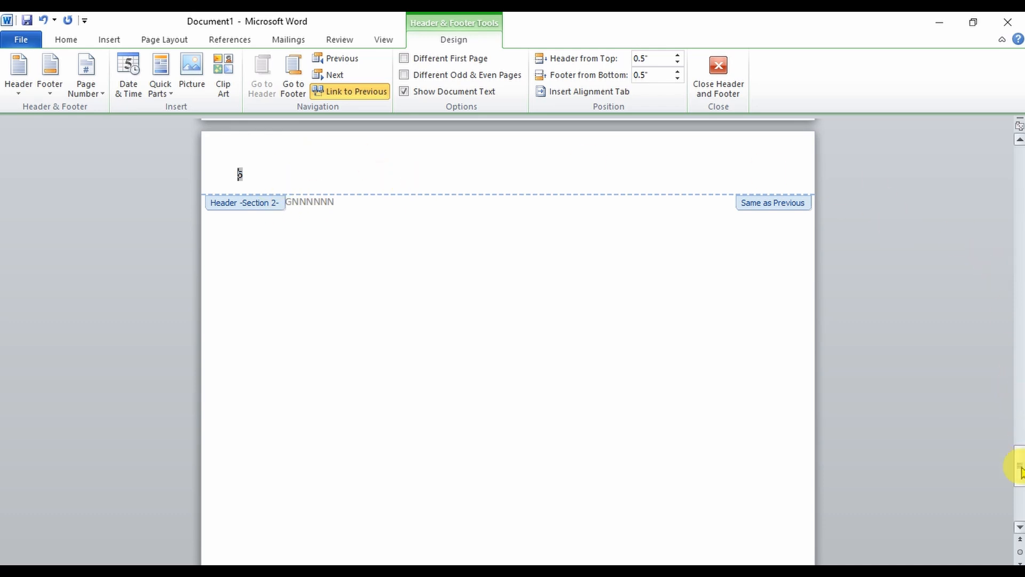
- Add an Accent Bar, Left page number in the page margins
drag(1019, 466, 1009, 163)
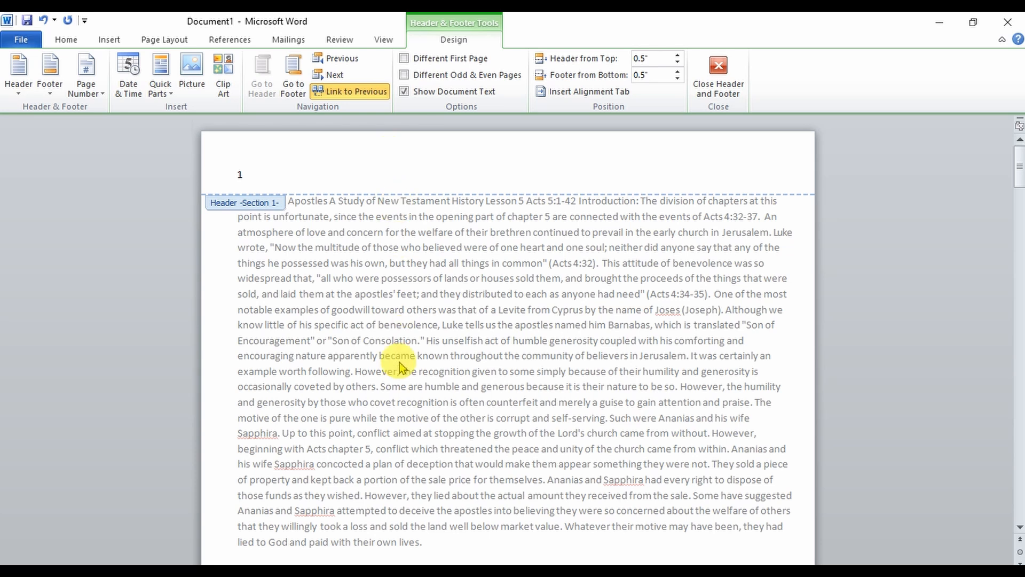
click(116, 40)
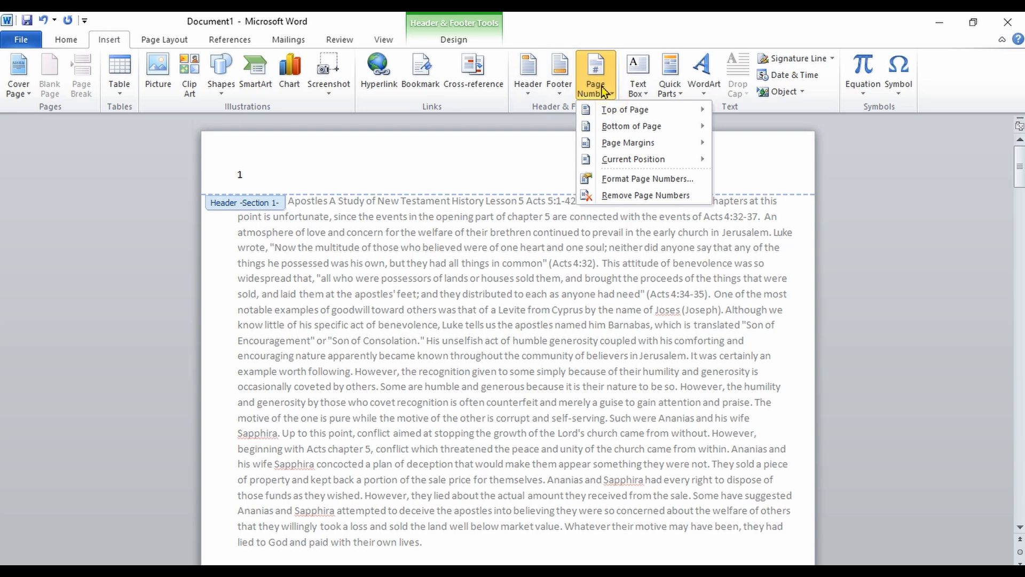
mouse_move(621, 127)
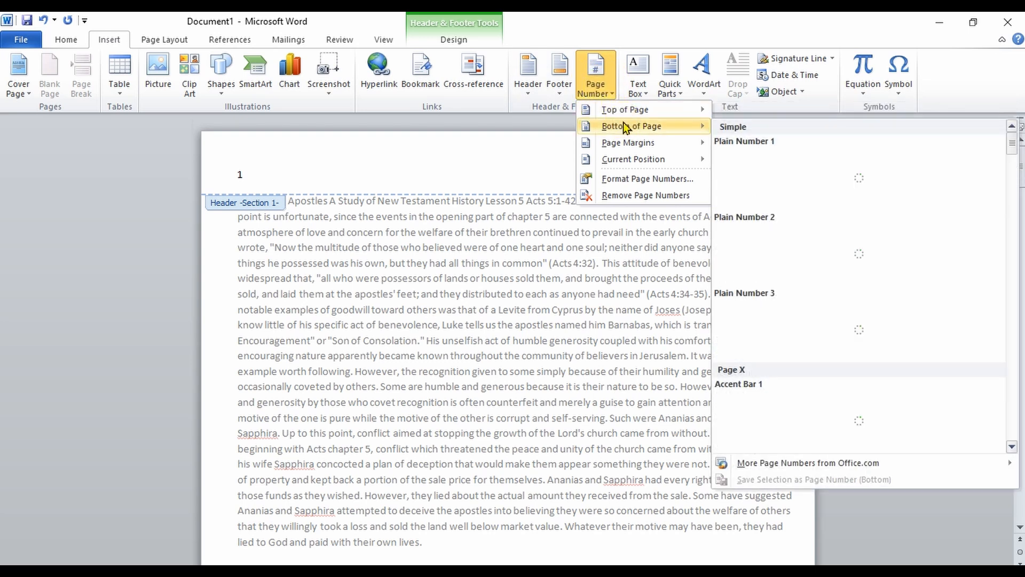
mouse_move(632, 145)
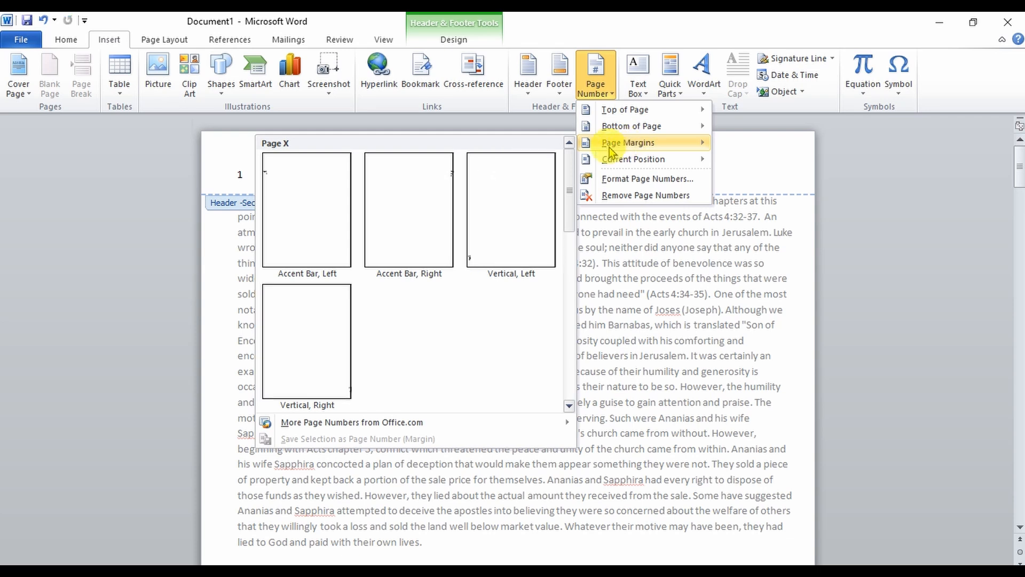
click(332, 215)
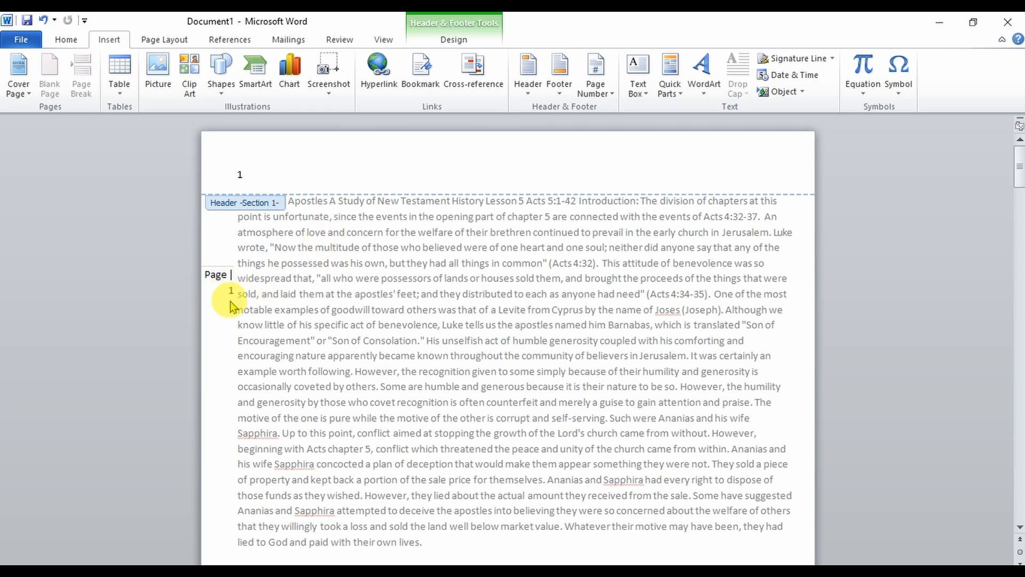
- Review the margin page numbers on the following page, then close header and footer editing
click(217, 275)
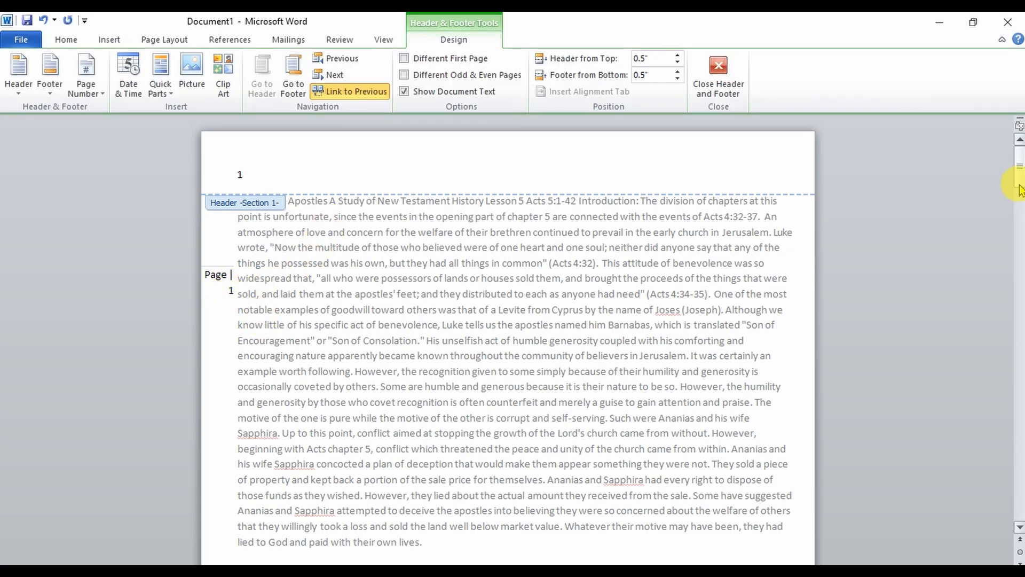
drag(1020, 190, 1018, 227)
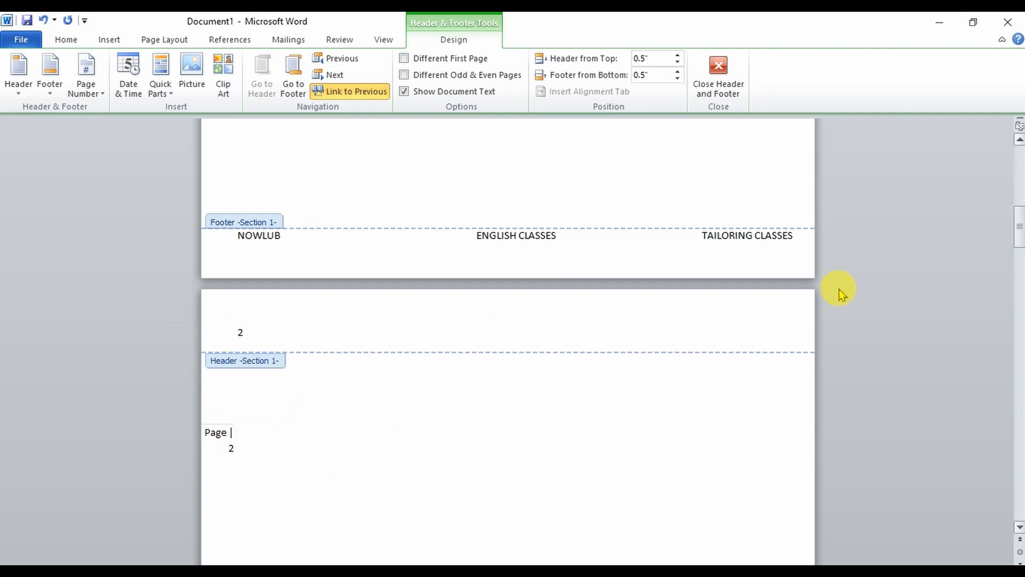
drag(1018, 229, 1020, 159)
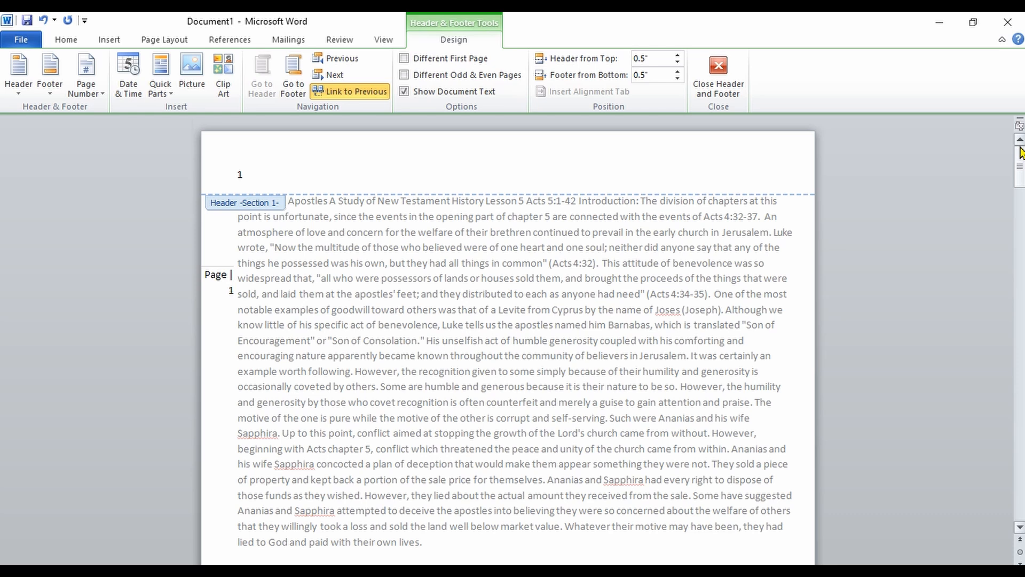
click(806, 291)
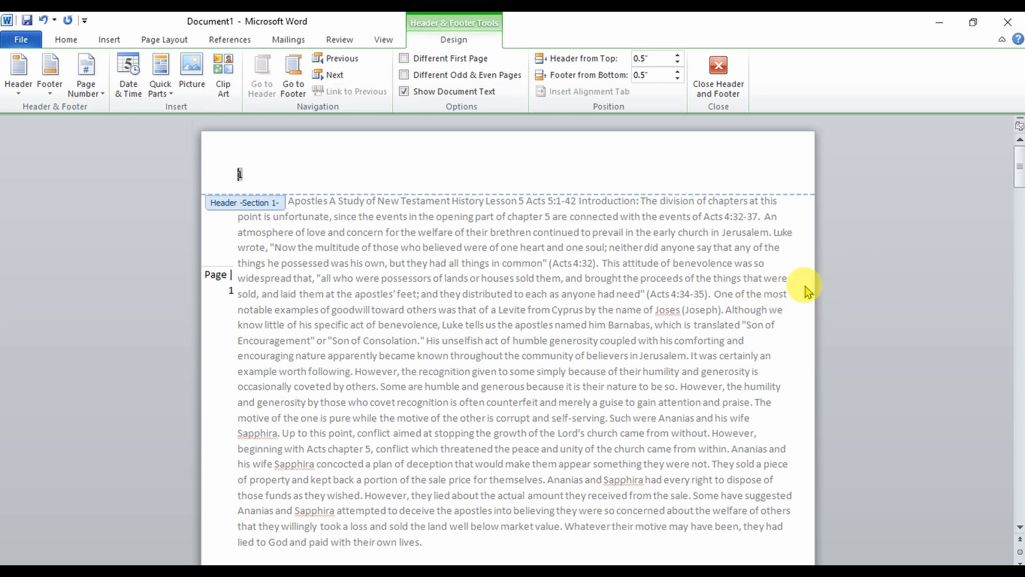
click(717, 75)
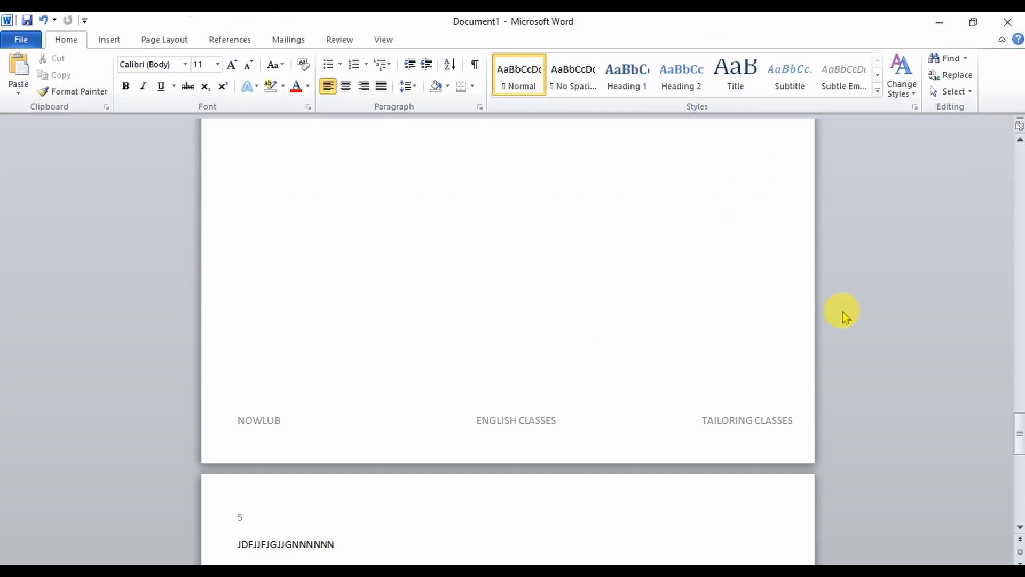
- Try formatting the section containing the cursor in two columns
drag(1020, 426, 1018, 133)
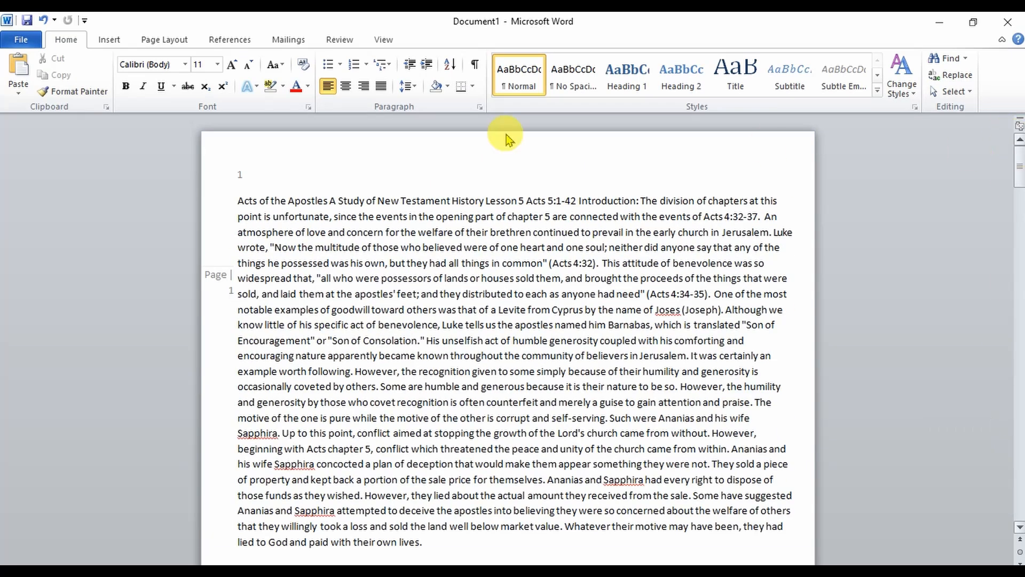
click(109, 42)
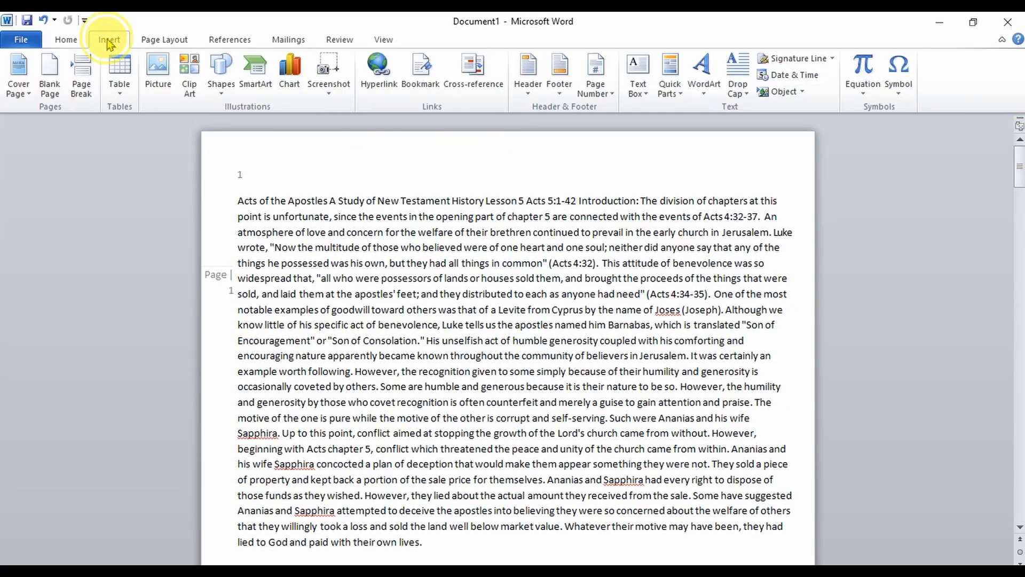
click(177, 41)
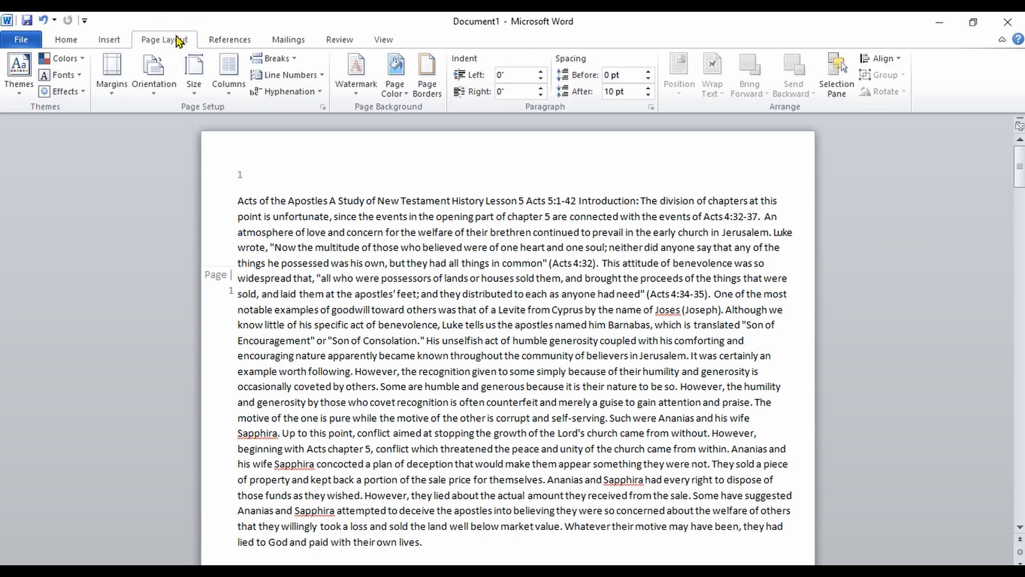
click(230, 79)
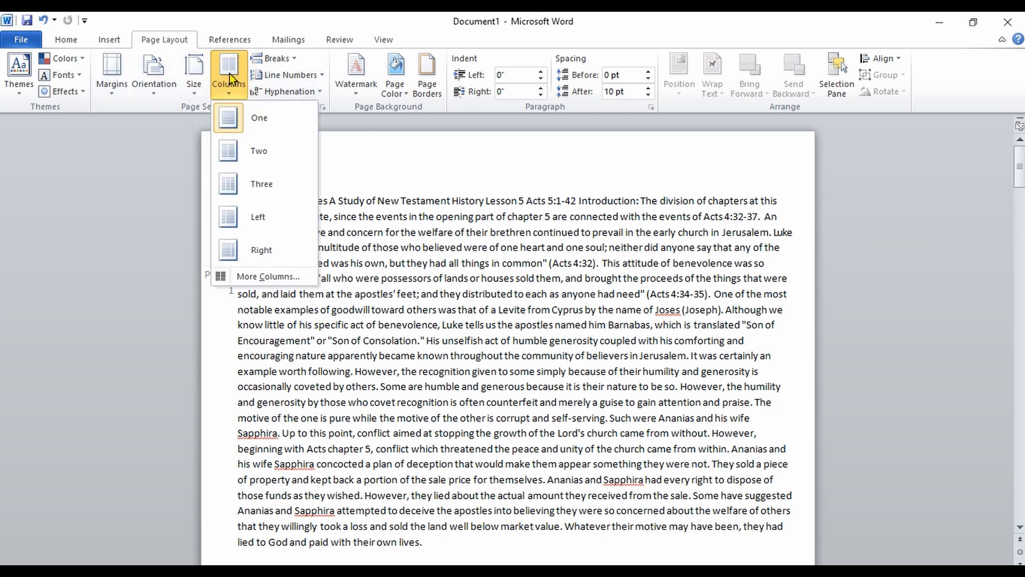
click(254, 145)
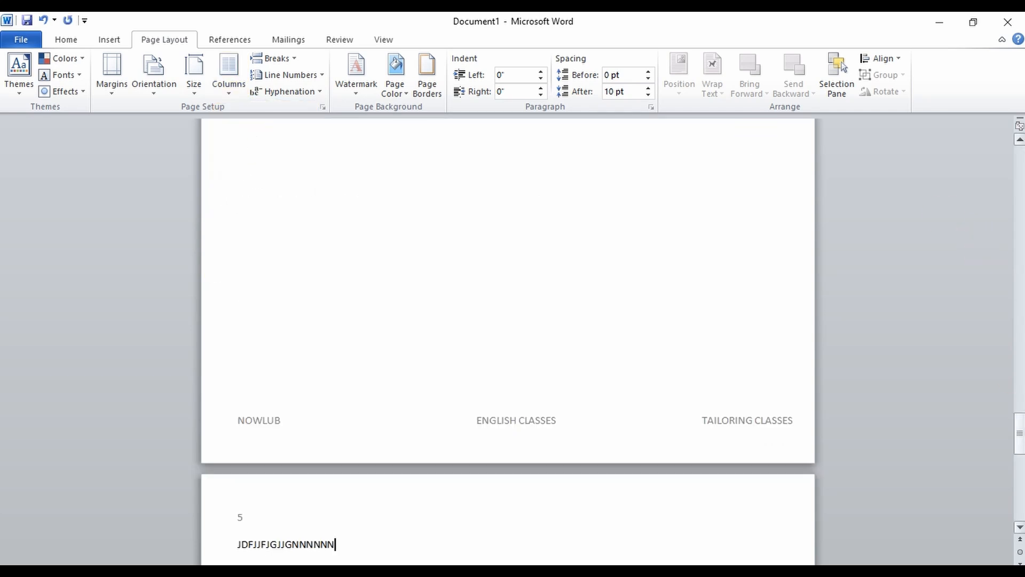
- Try formatting the section containing the cursor in three columns
drag(1020, 443, 1017, 167)
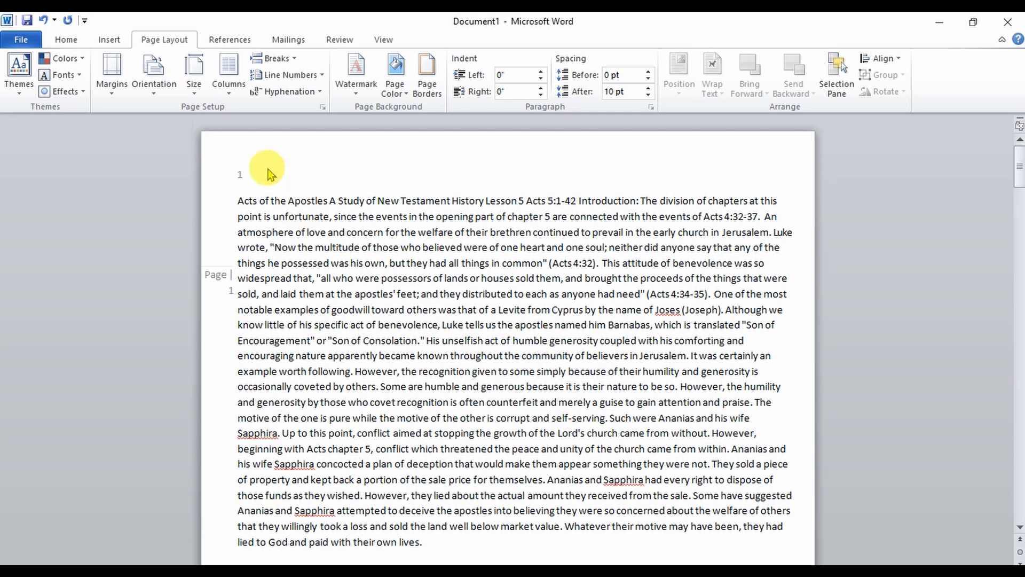
click(235, 87)
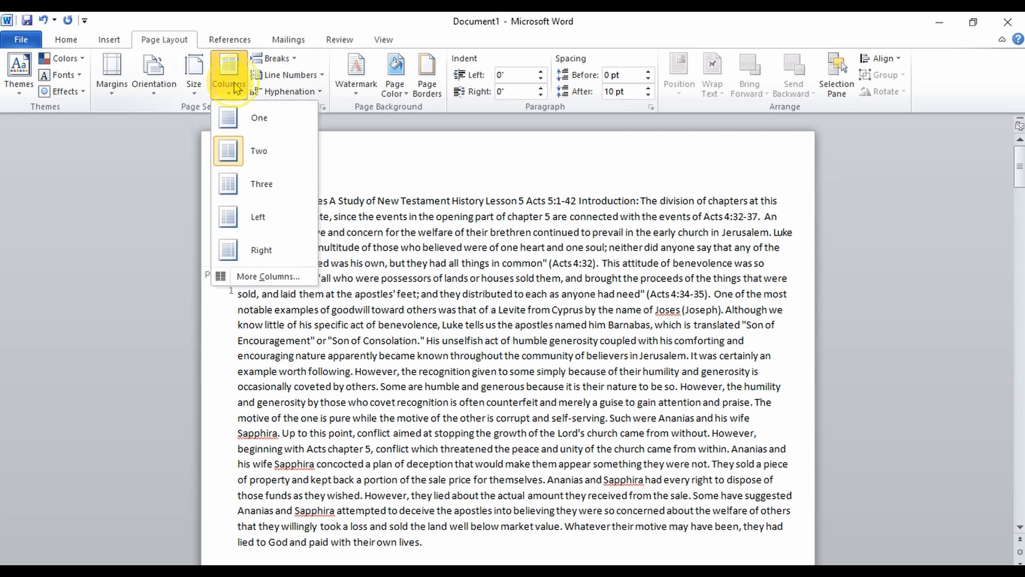
click(244, 183)
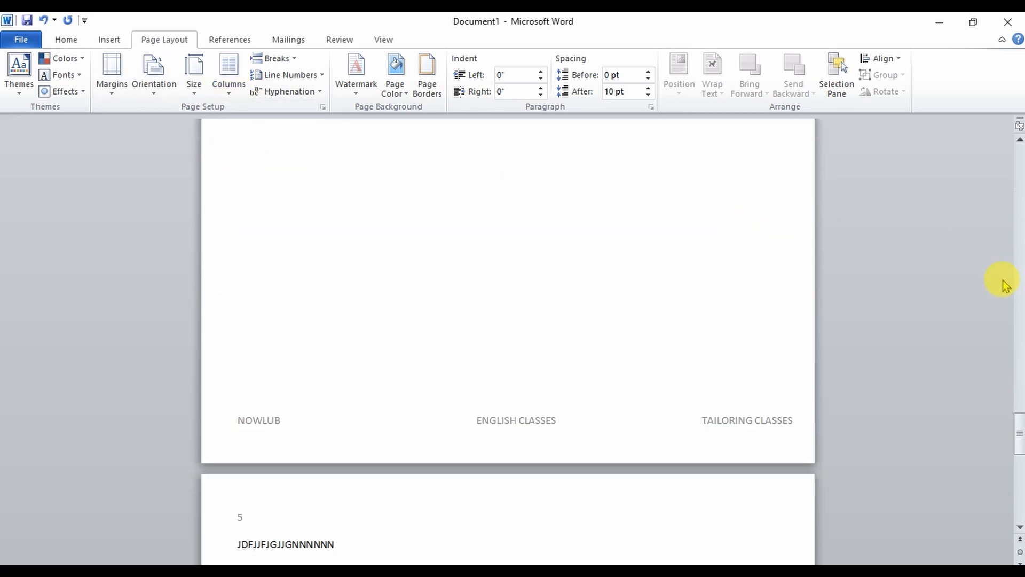
- Select the entire document text and format it in two columns
click(1017, 430)
drag(1017, 430, 980, 121)
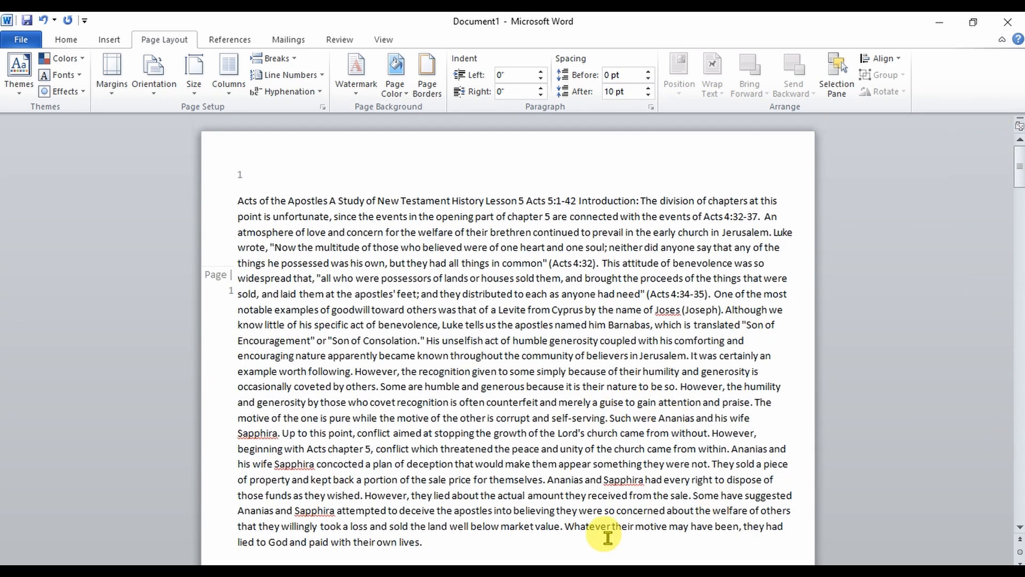
key(ctrl+a)
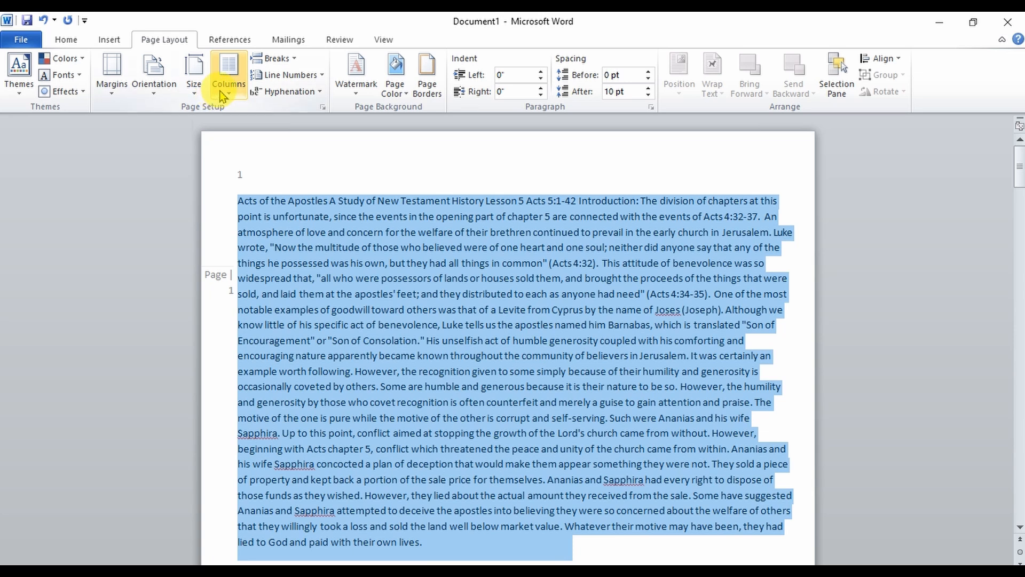
click(229, 75)
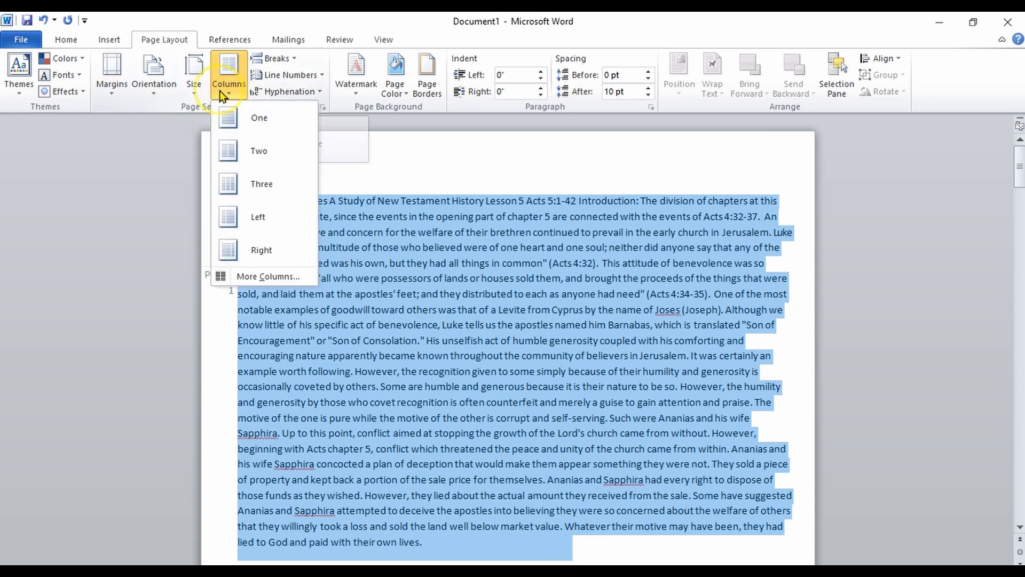
click(240, 157)
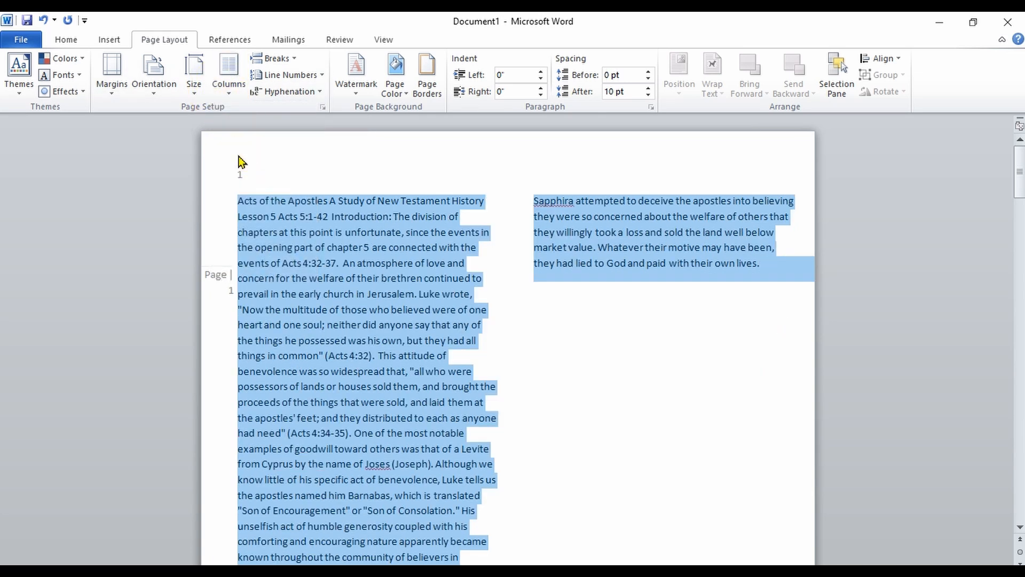
- Deselect the text and format the document in three columns
click(548, 326)
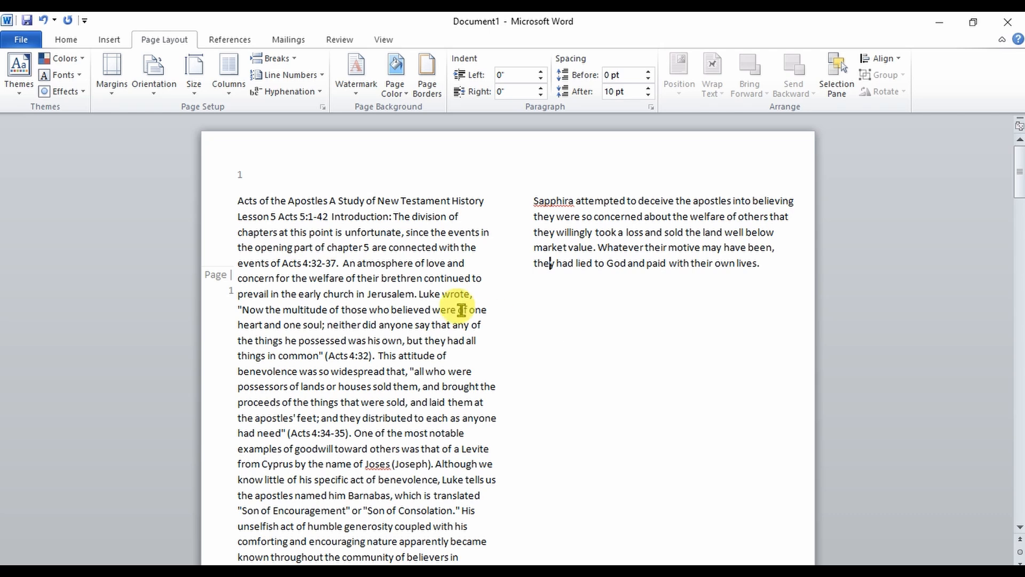
click(231, 90)
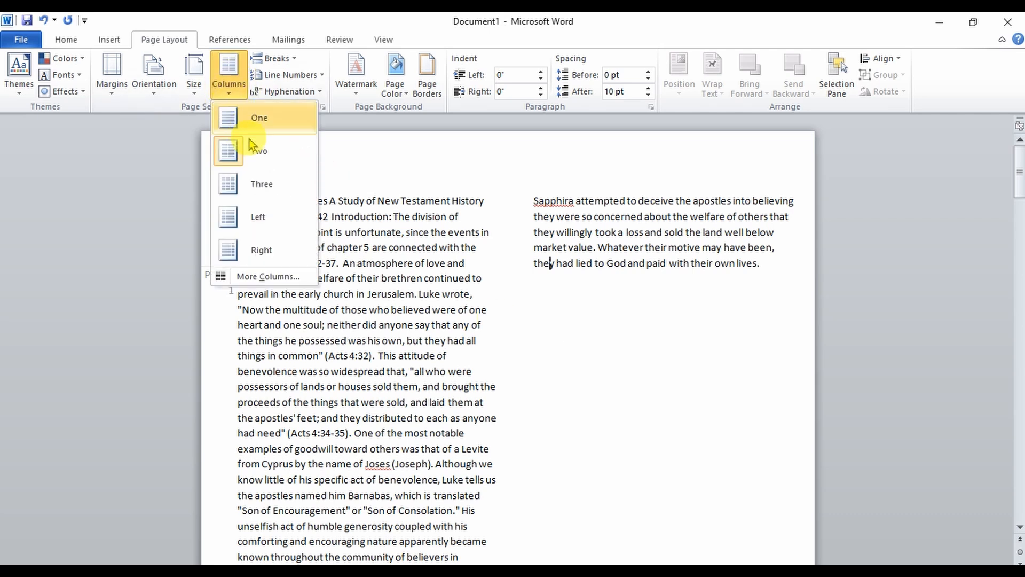
click(257, 181)
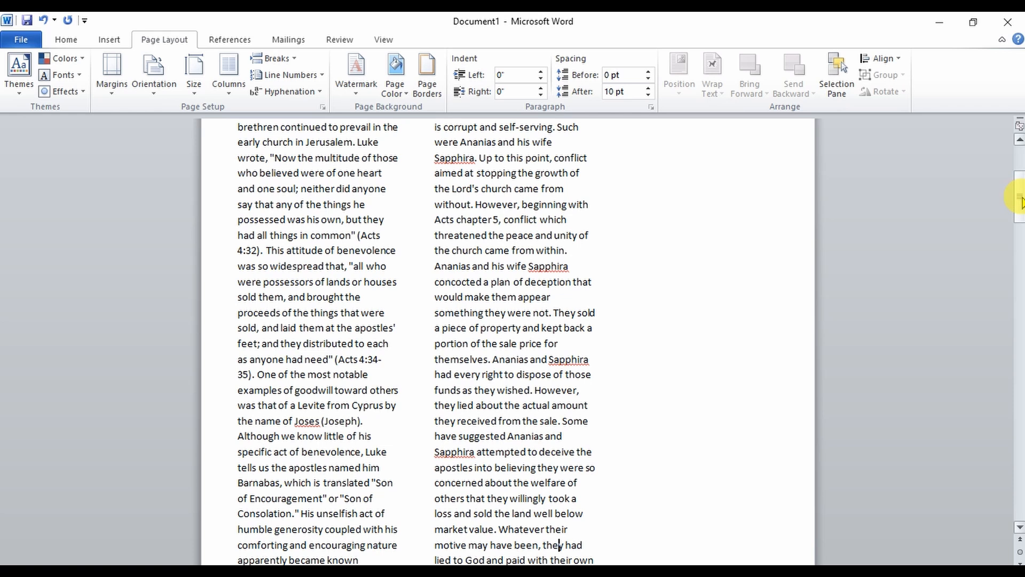
- Switch the document's columns to the Left preset with a narrow left column
drag(1020, 192, 1020, 157)
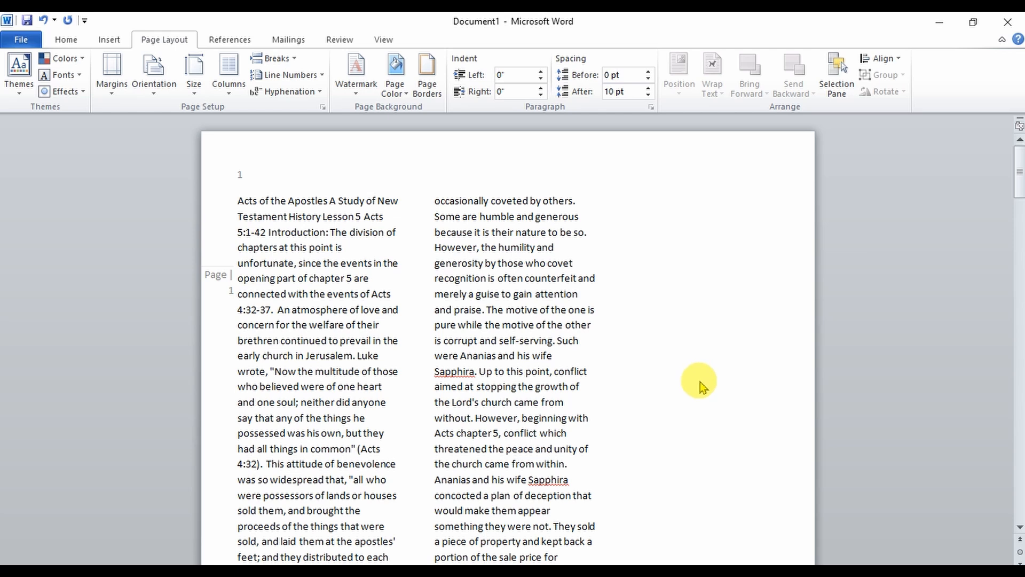
click(229, 69)
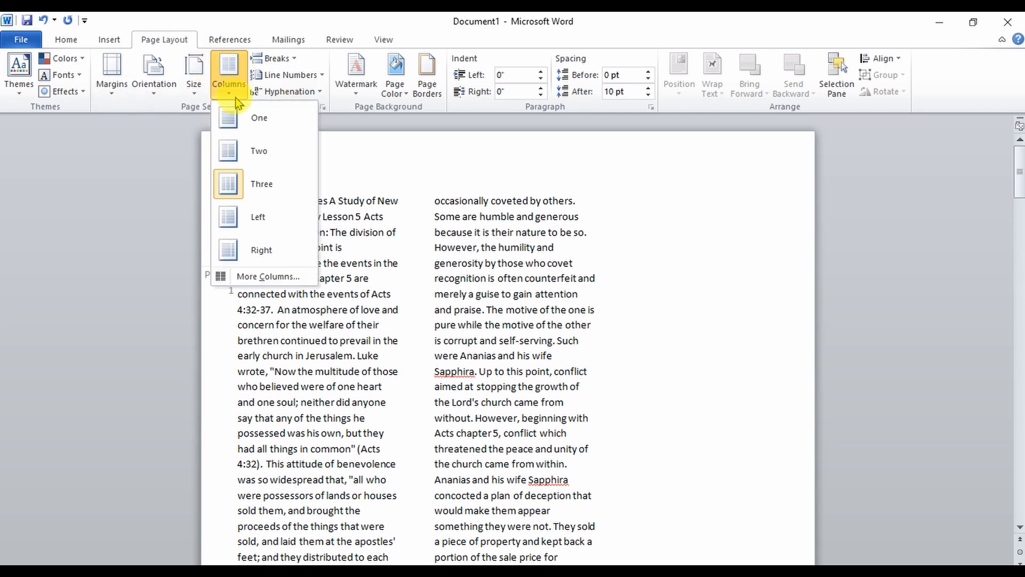
click(255, 218)
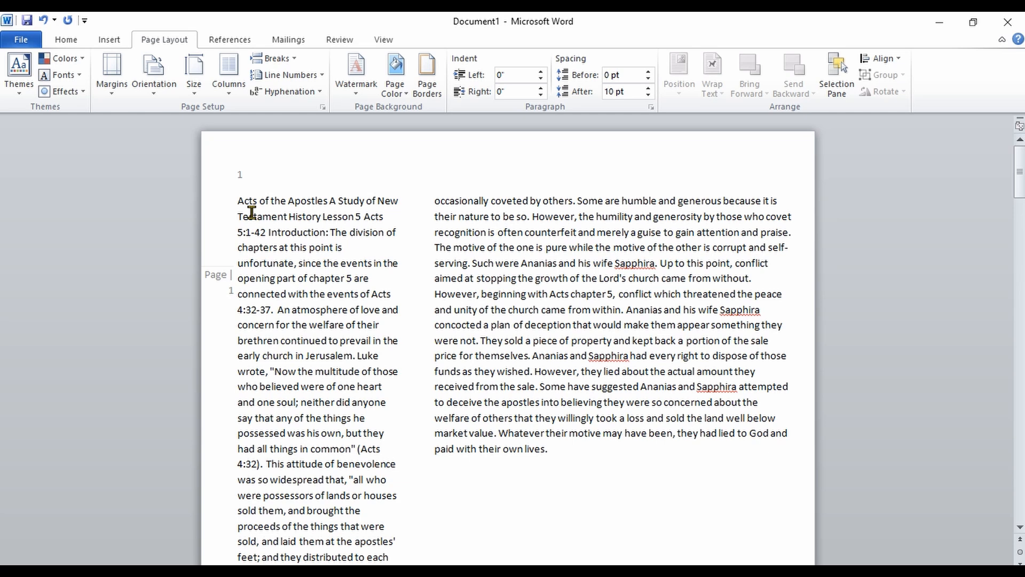
- Reapply three columns and confirm the three-column setting in the Columns dialog
click(230, 89)
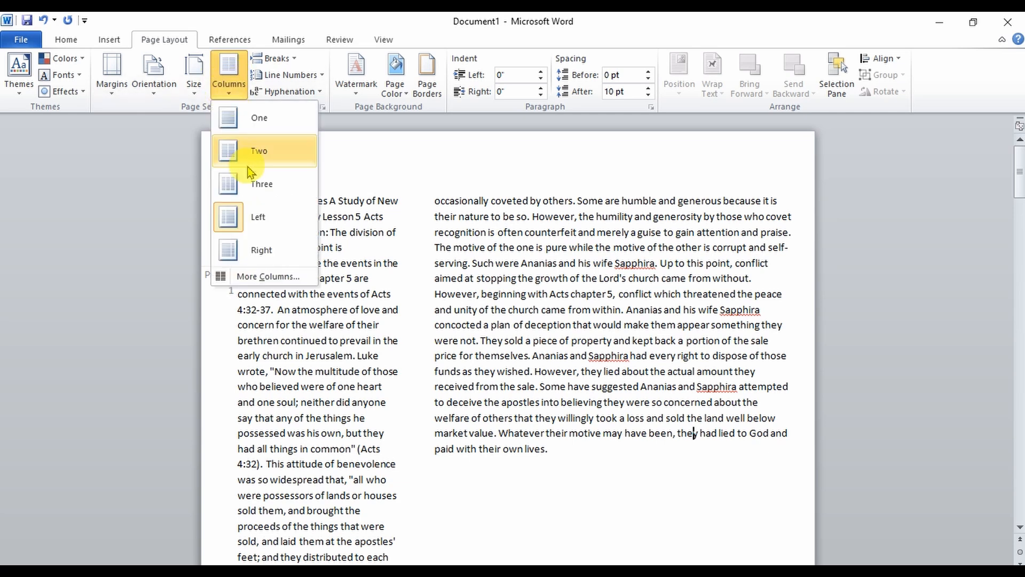
click(248, 184)
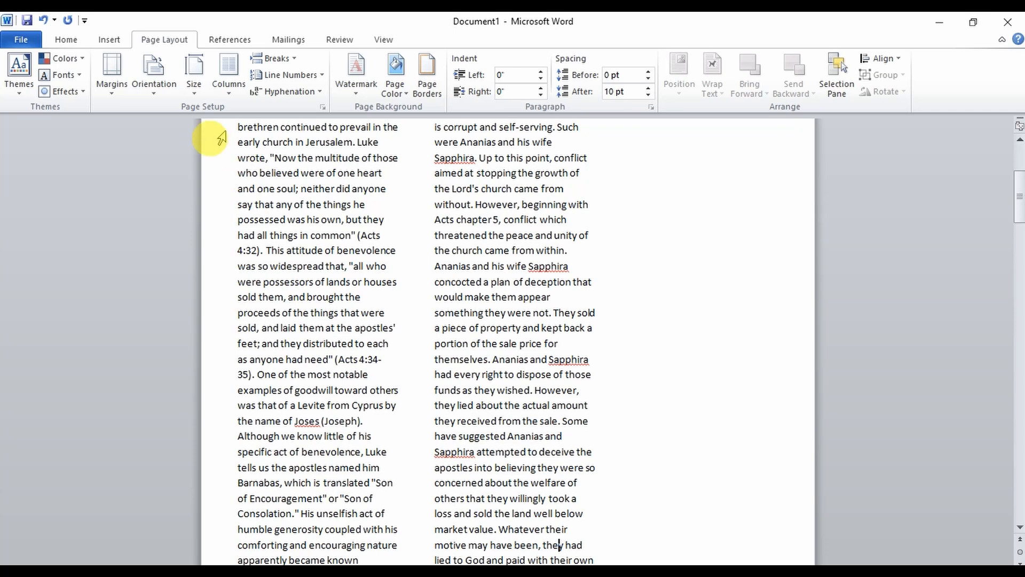
click(230, 89)
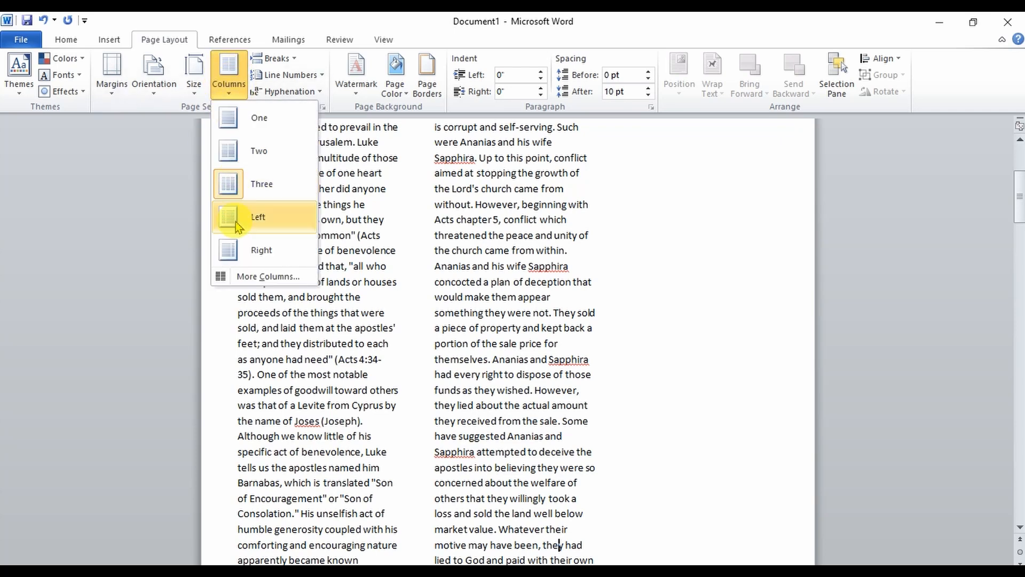
click(243, 276)
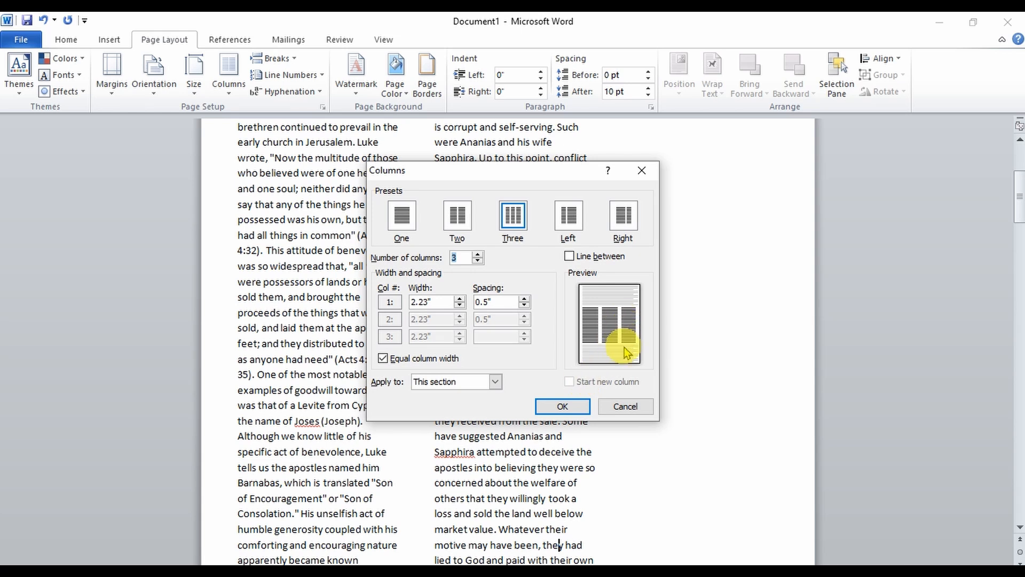
click(574, 407)
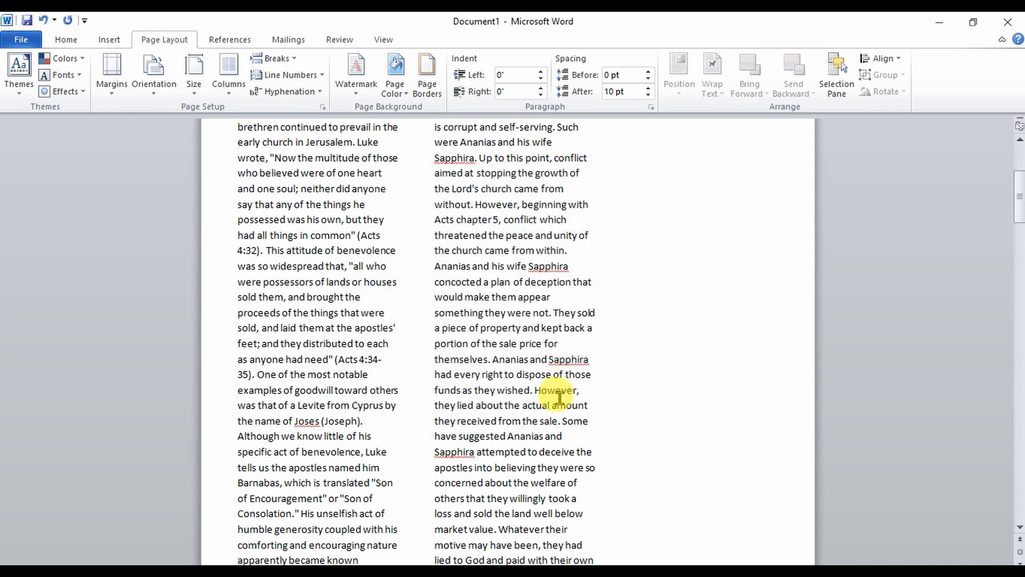
- Return the document to a single column
click(229, 89)
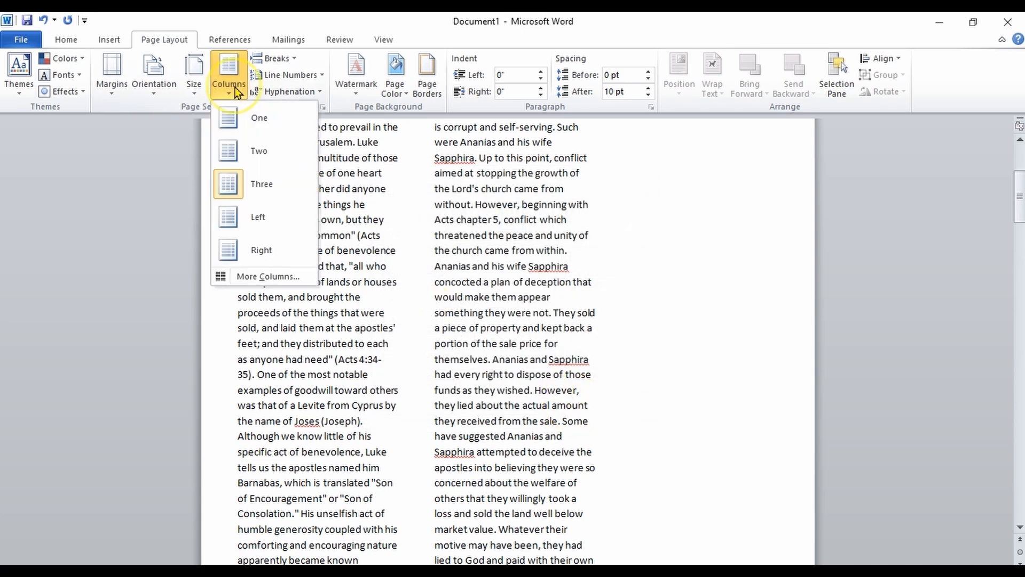
click(248, 120)
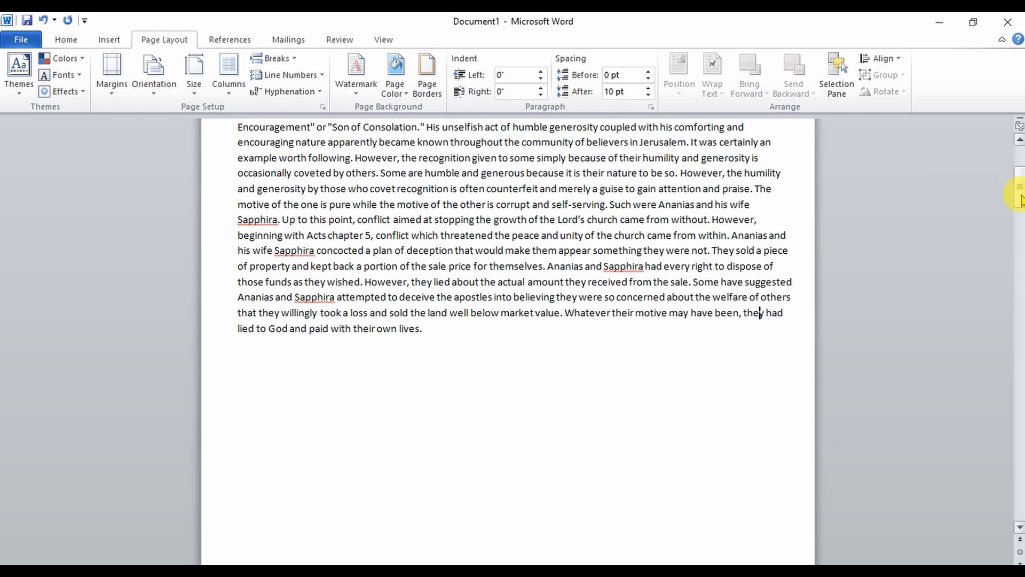
drag(1021, 199, 1021, 174)
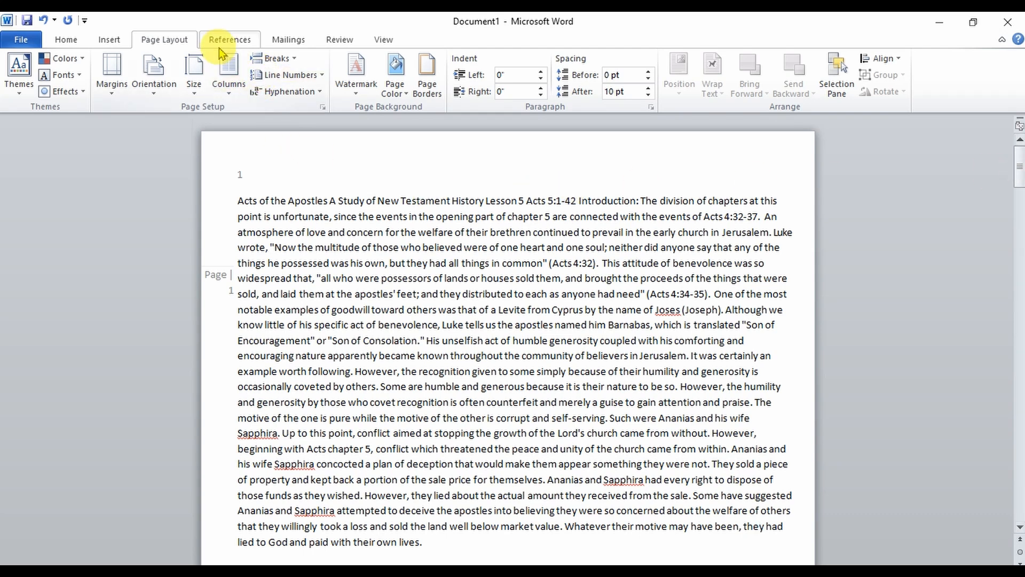
click(124, 41)
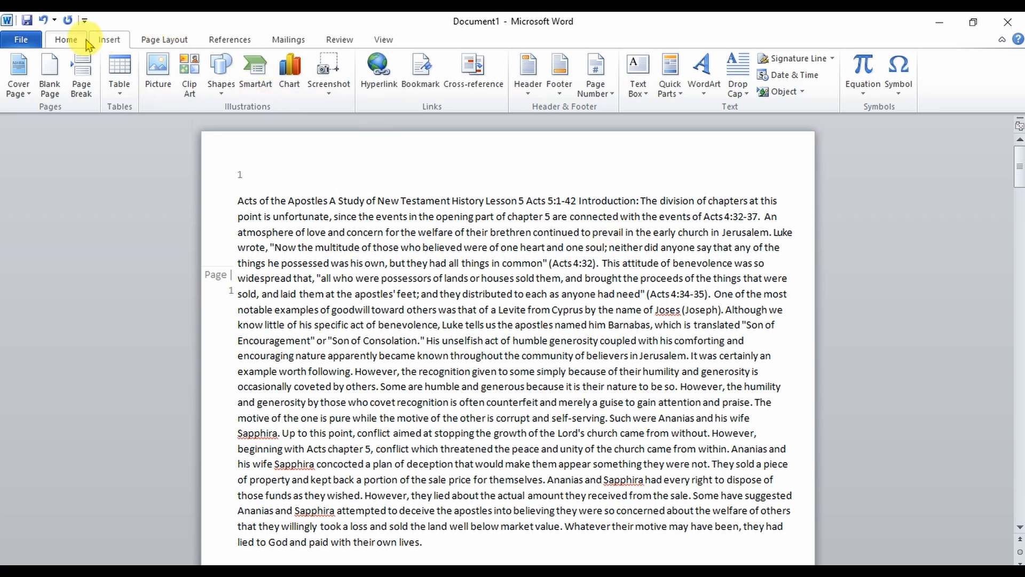
click(67, 42)
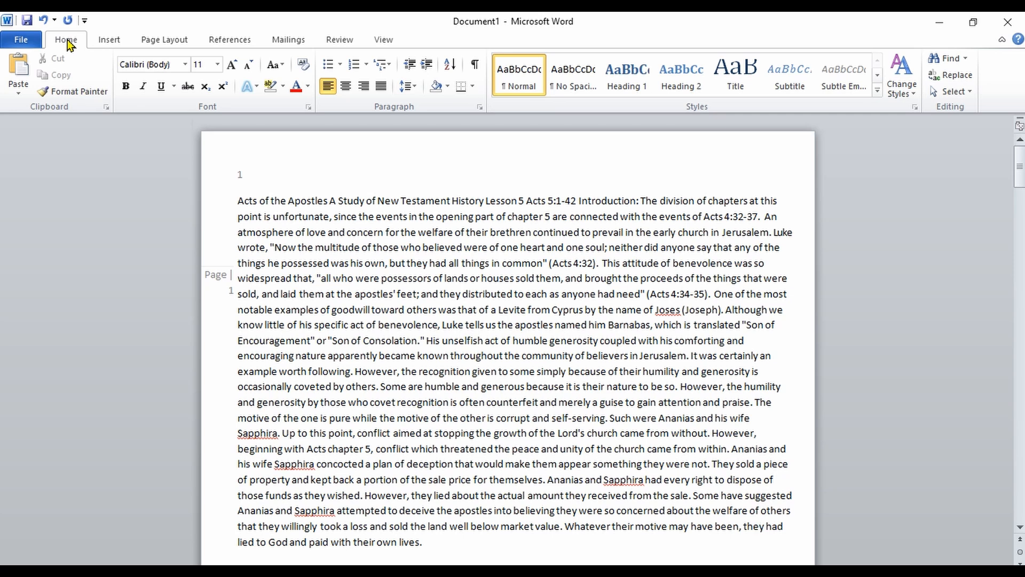
click(108, 44)
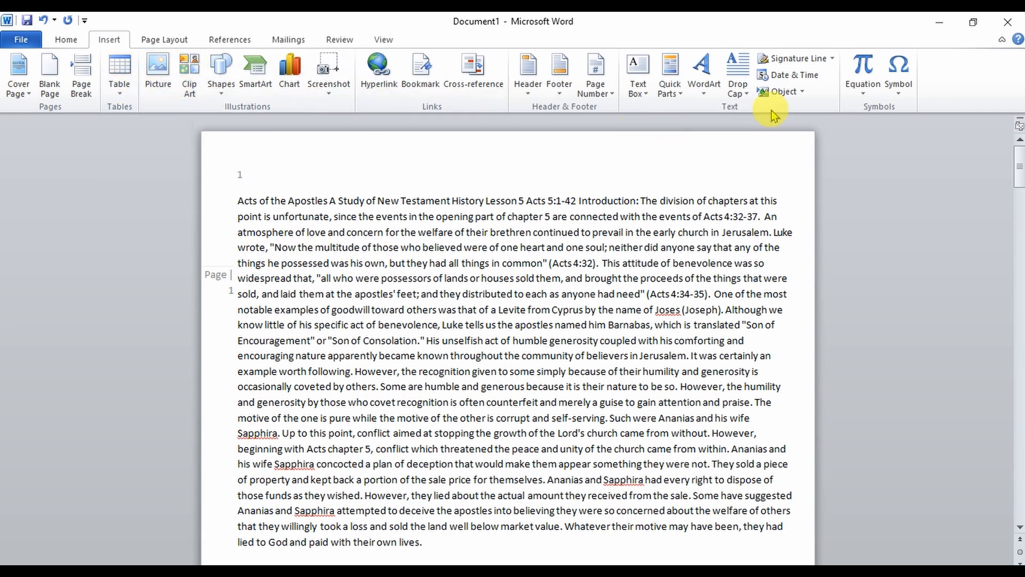
- Set the page color to Olive Green, Accent 3, Lighter 40%
click(172, 41)
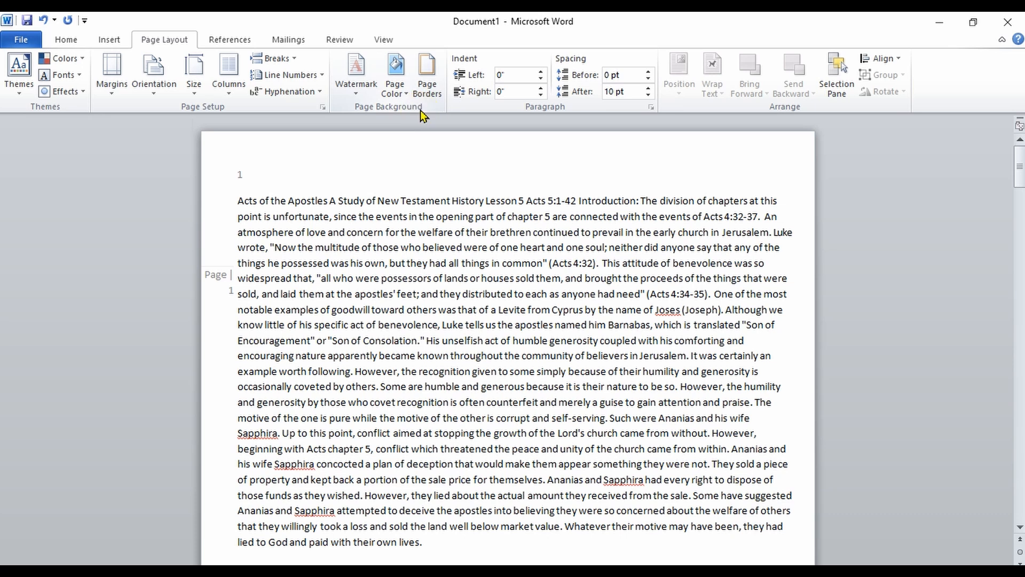
click(401, 87)
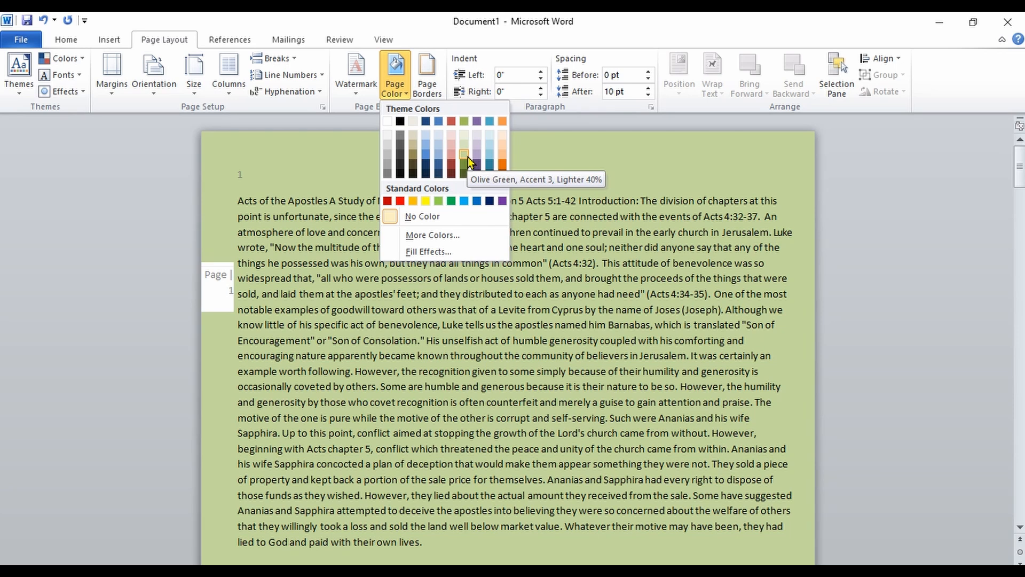
click(468, 157)
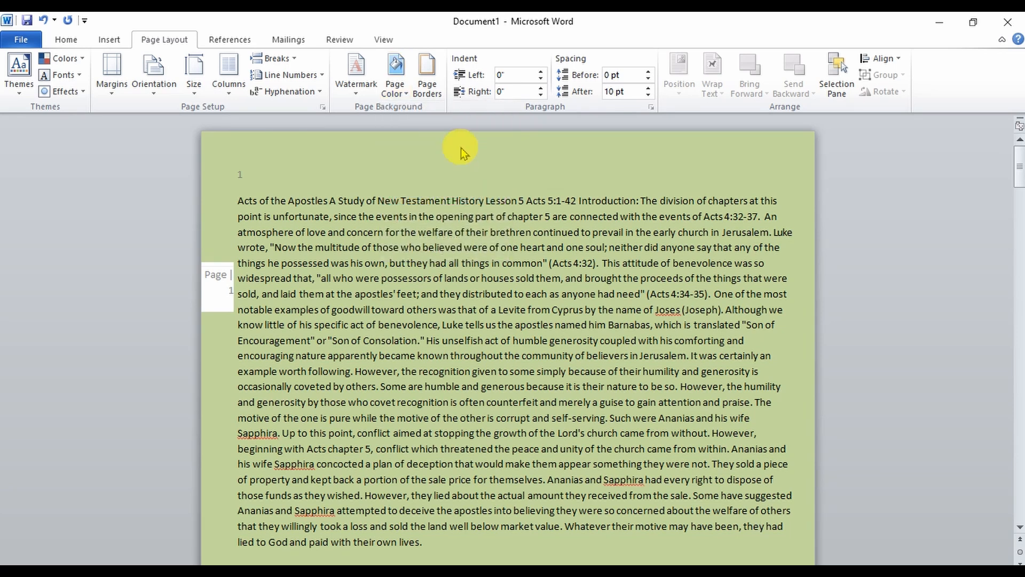
- Open the page border settings and choose a 3-D border with a triple-line style
click(435, 88)
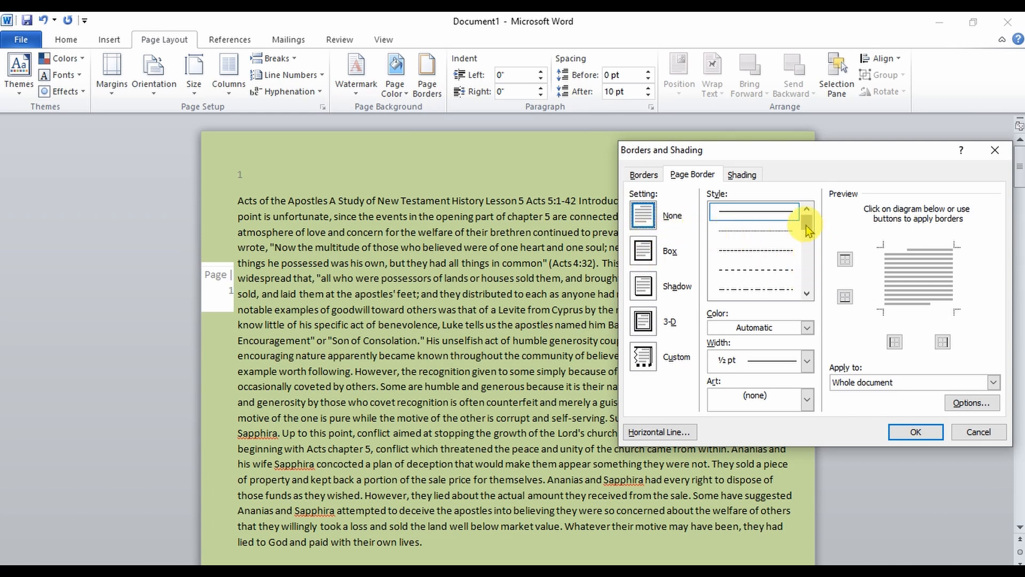
click(643, 250)
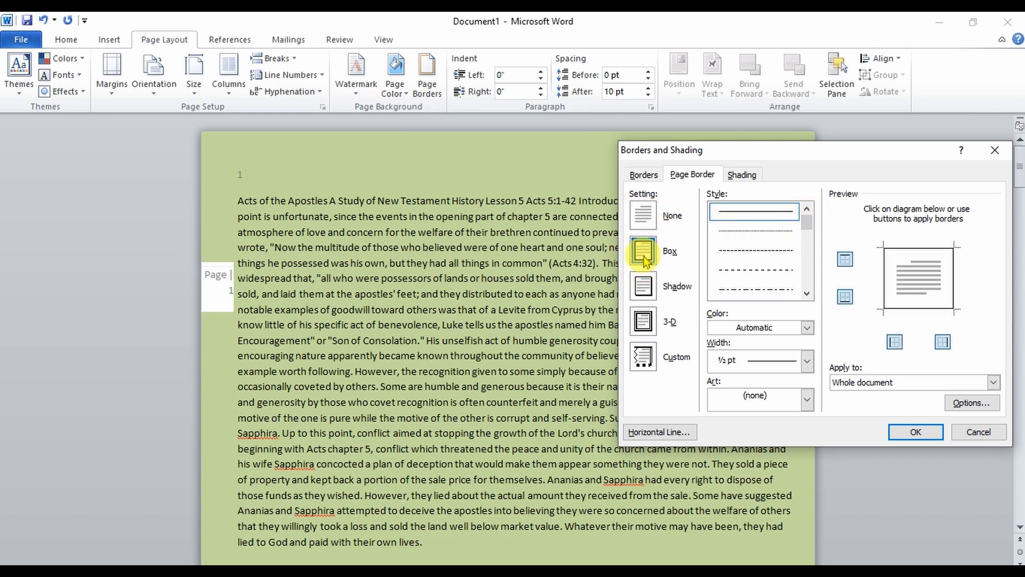
click(644, 286)
click(644, 321)
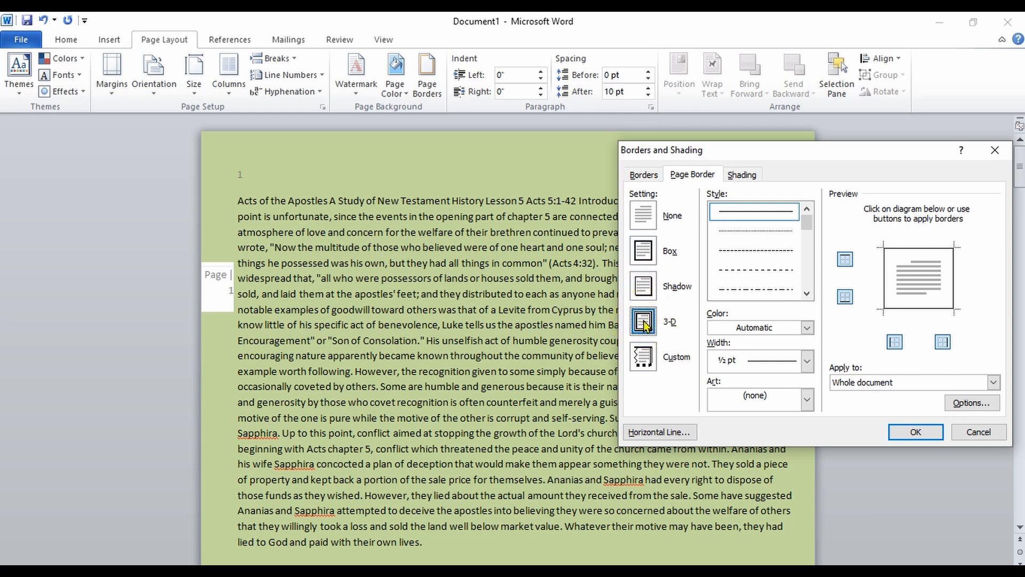
drag(807, 230, 804, 252)
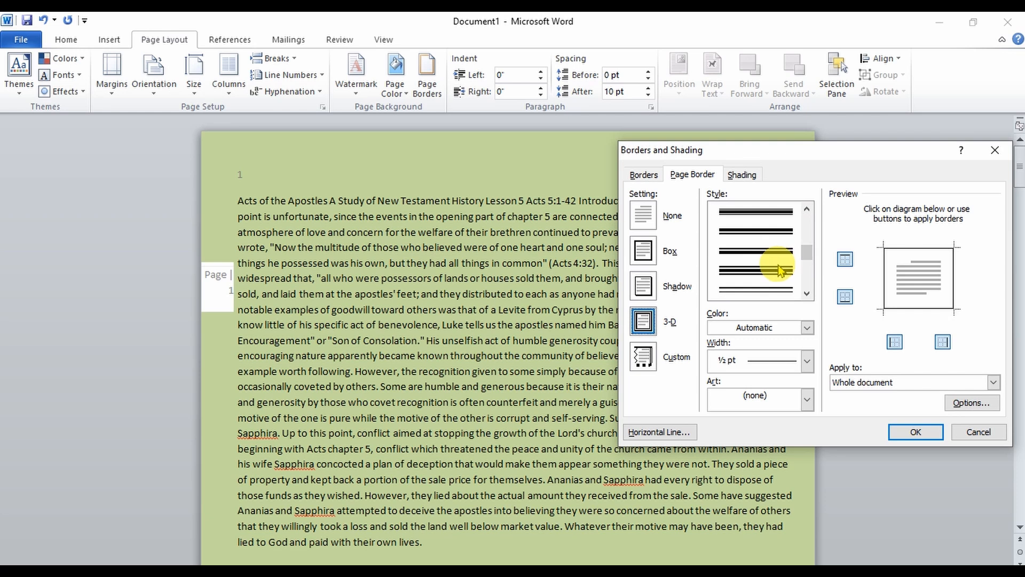
click(778, 289)
- Set the page border color to white with a 3 pt width and apply it to the whole document
click(807, 328)
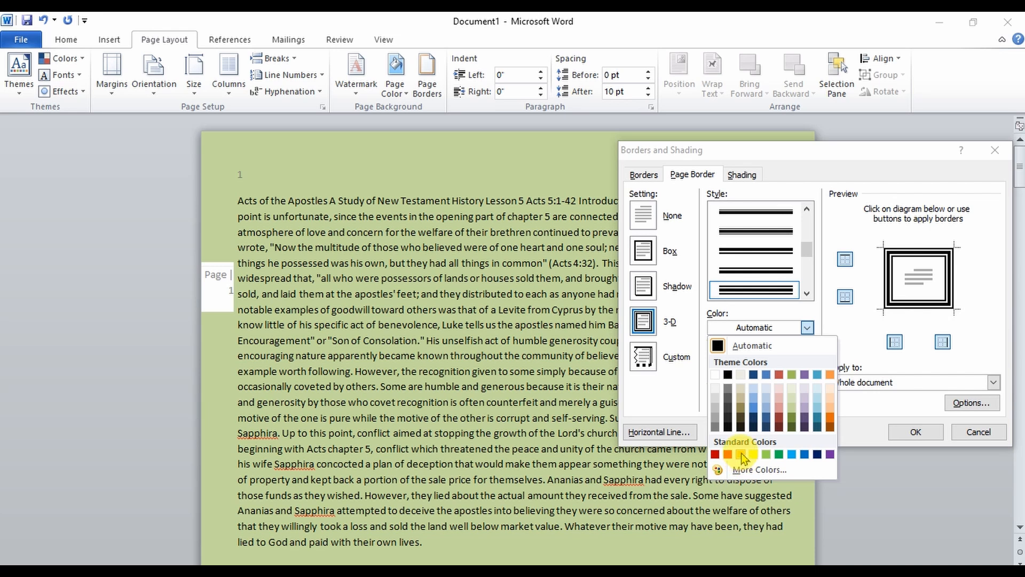
click(716, 375)
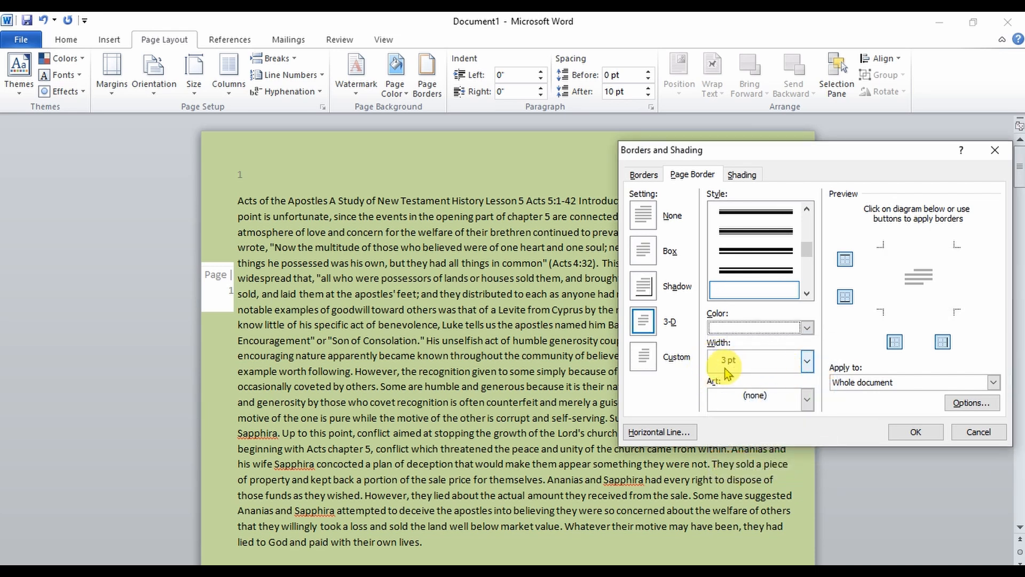
click(807, 365)
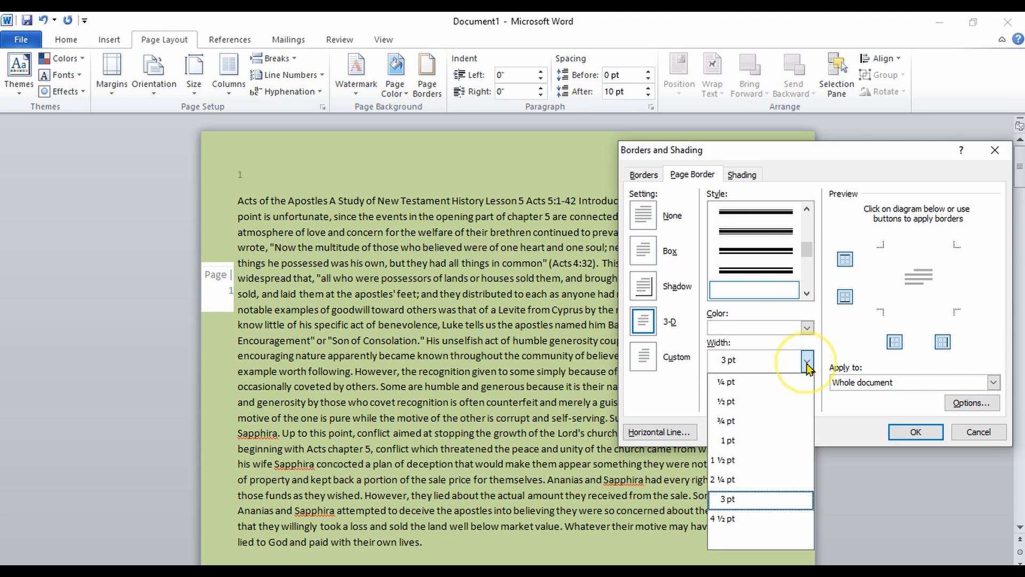
click(806, 365)
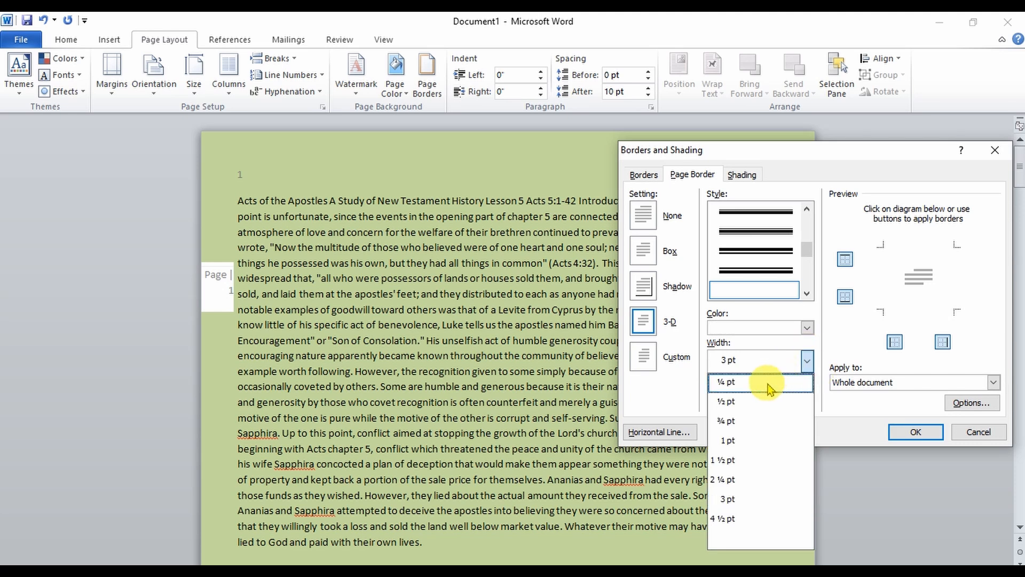
click(806, 365)
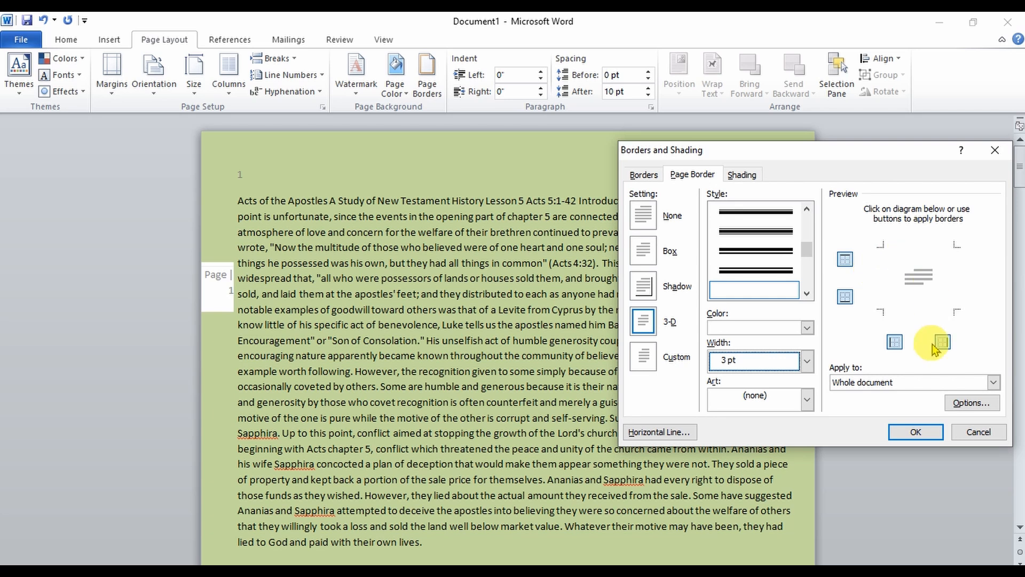
click(915, 431)
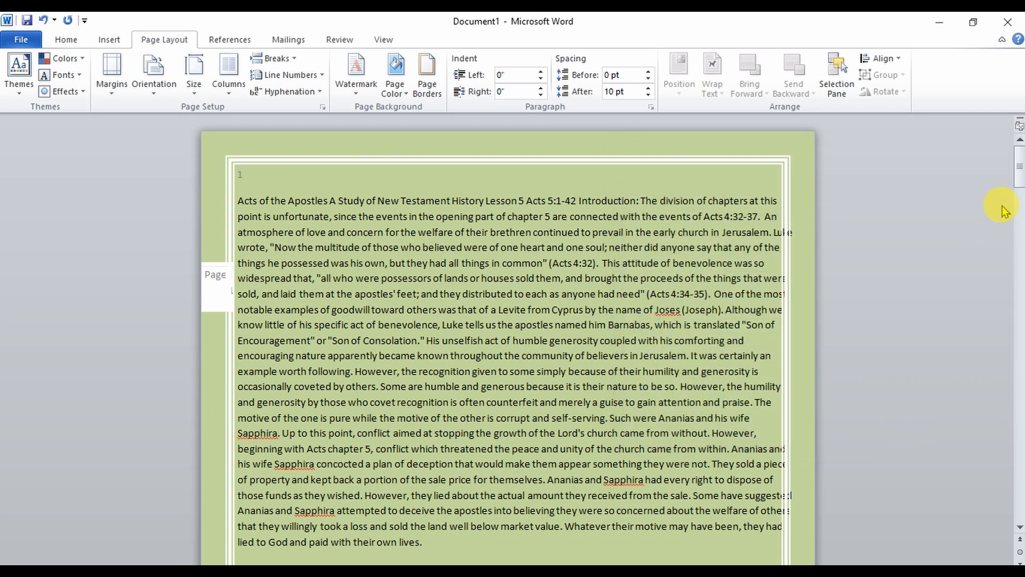
mouse_move(1018, 168)
mouse_down()
mouse_move(1020, 179)
mouse_move(1019, 166)
mouse_up()
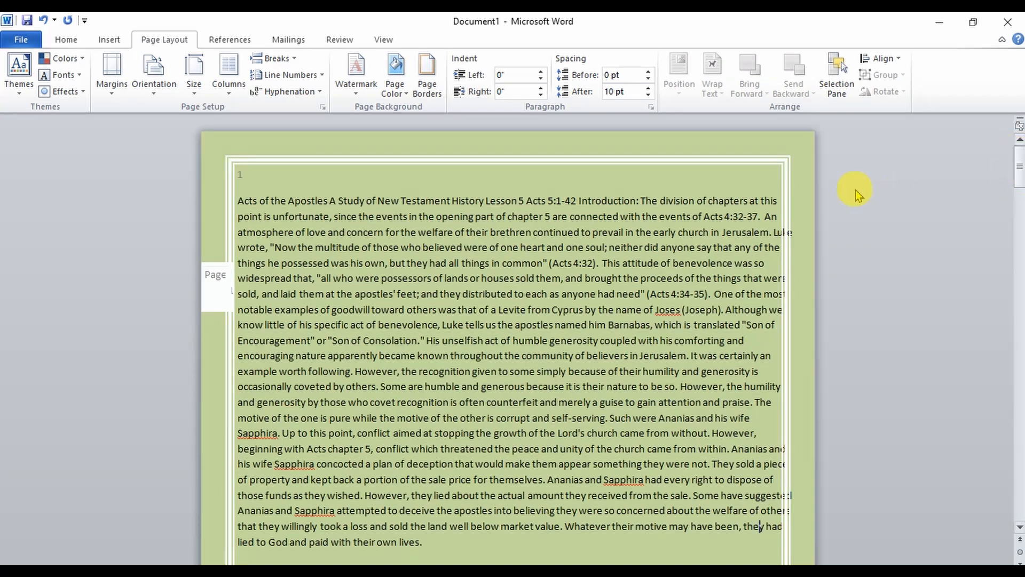